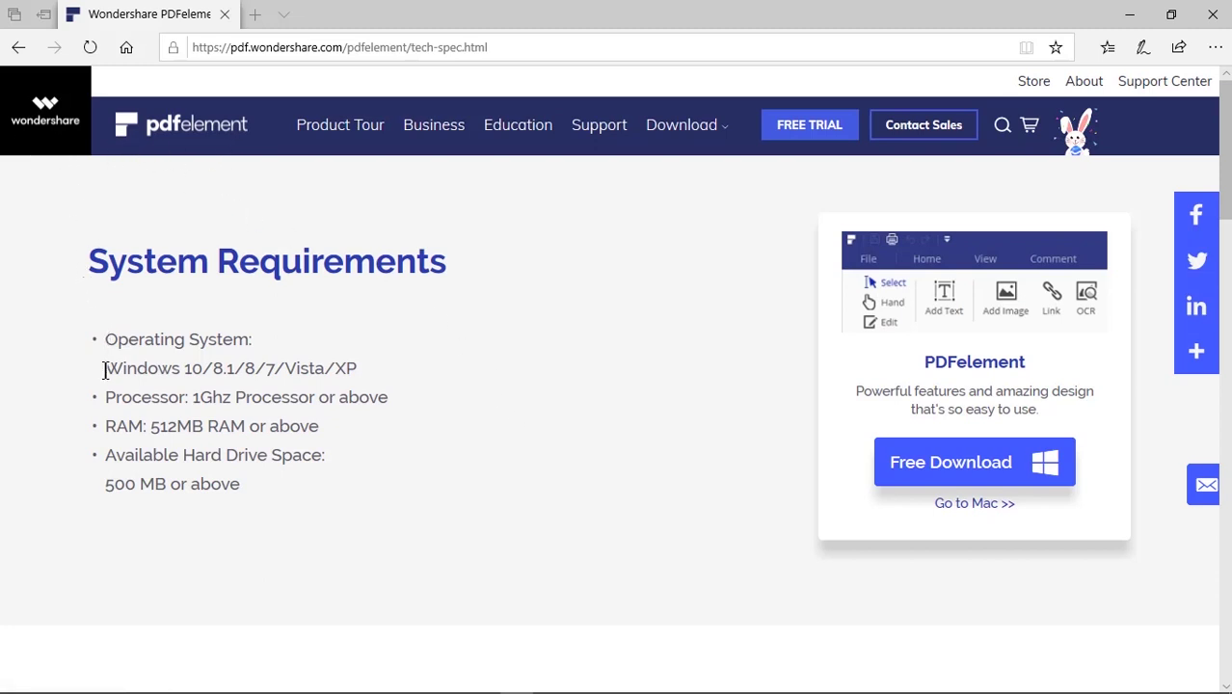
Step: Highlight the operating system entry in the System Requirements list
drag(105, 336, 370, 373)
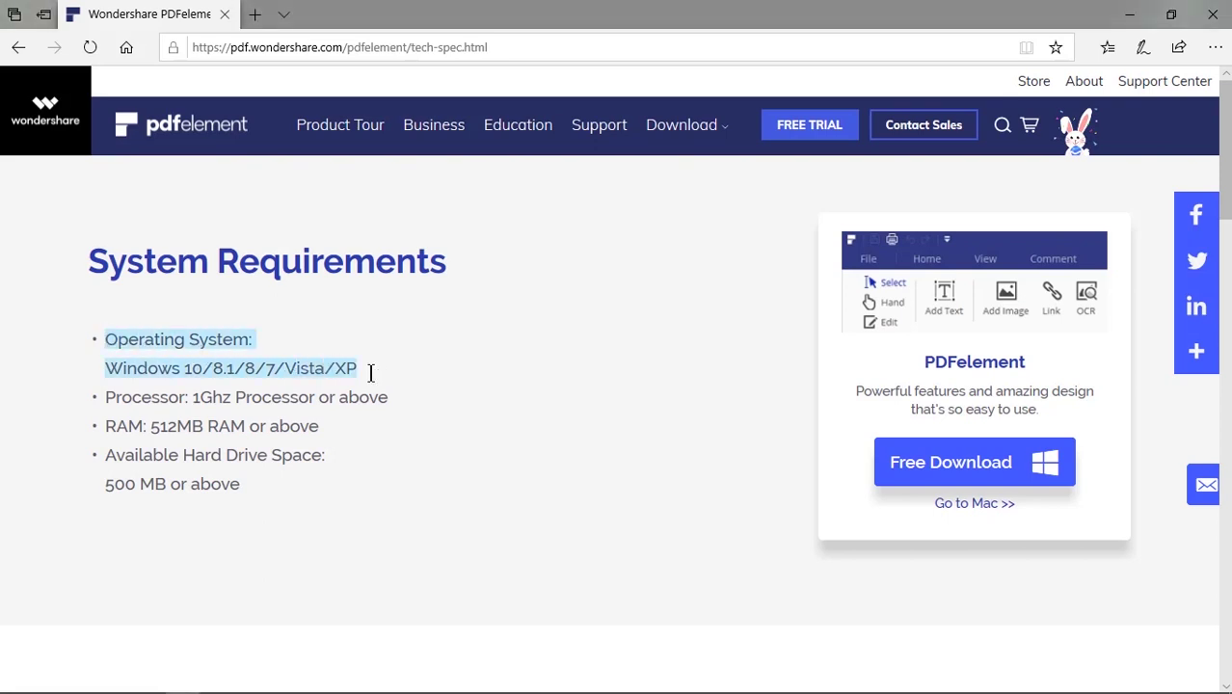
click(344, 447)
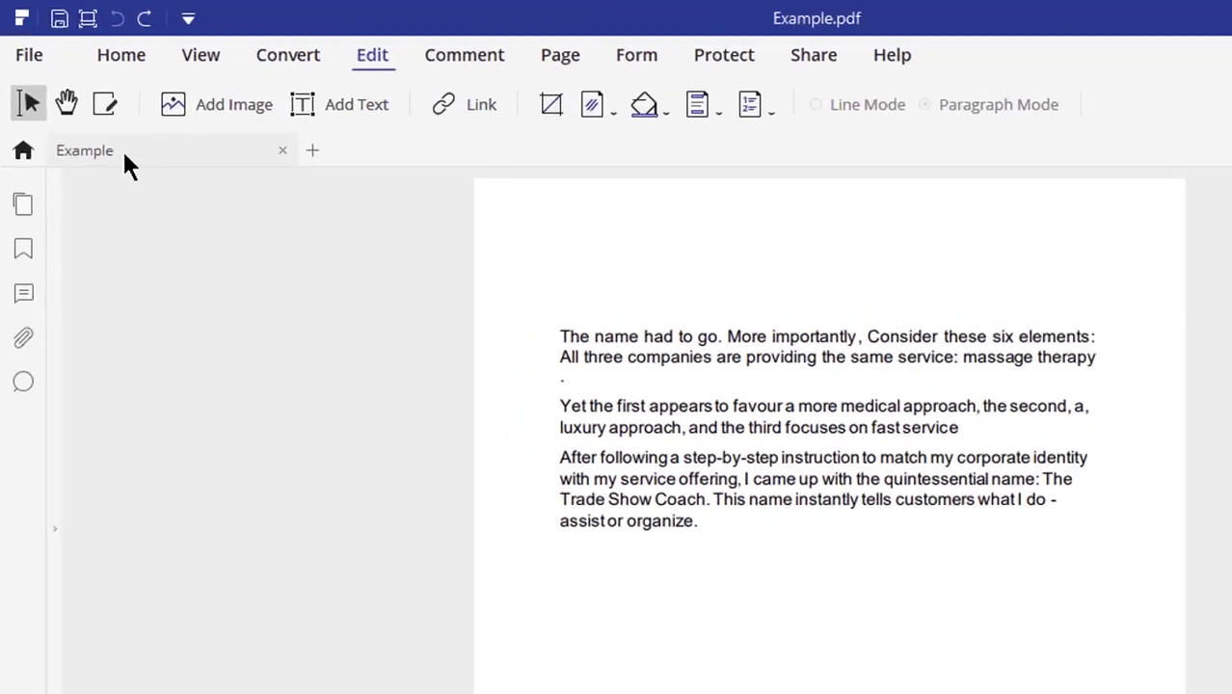
Step: Replace "The name" in the first paragraph with "Edit your text" and the whole second paragraph with "Change paragraphs"
click(79, 79)
drag(353, 257, 285, 247)
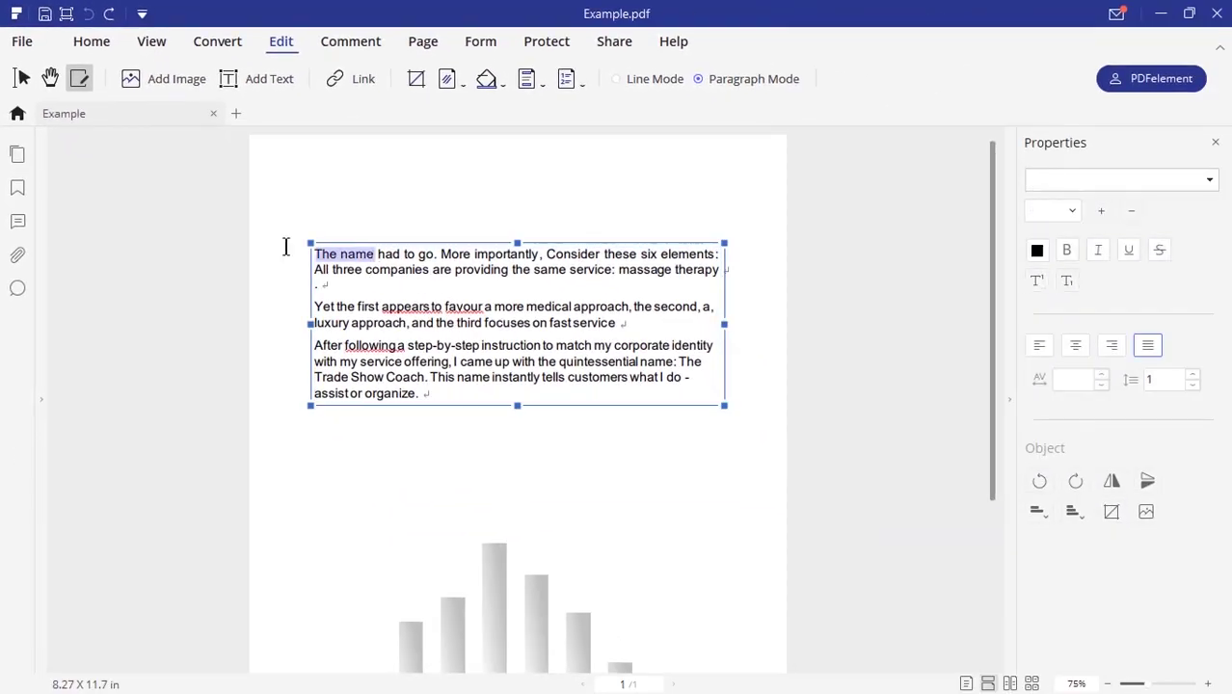
text(Edit your text)
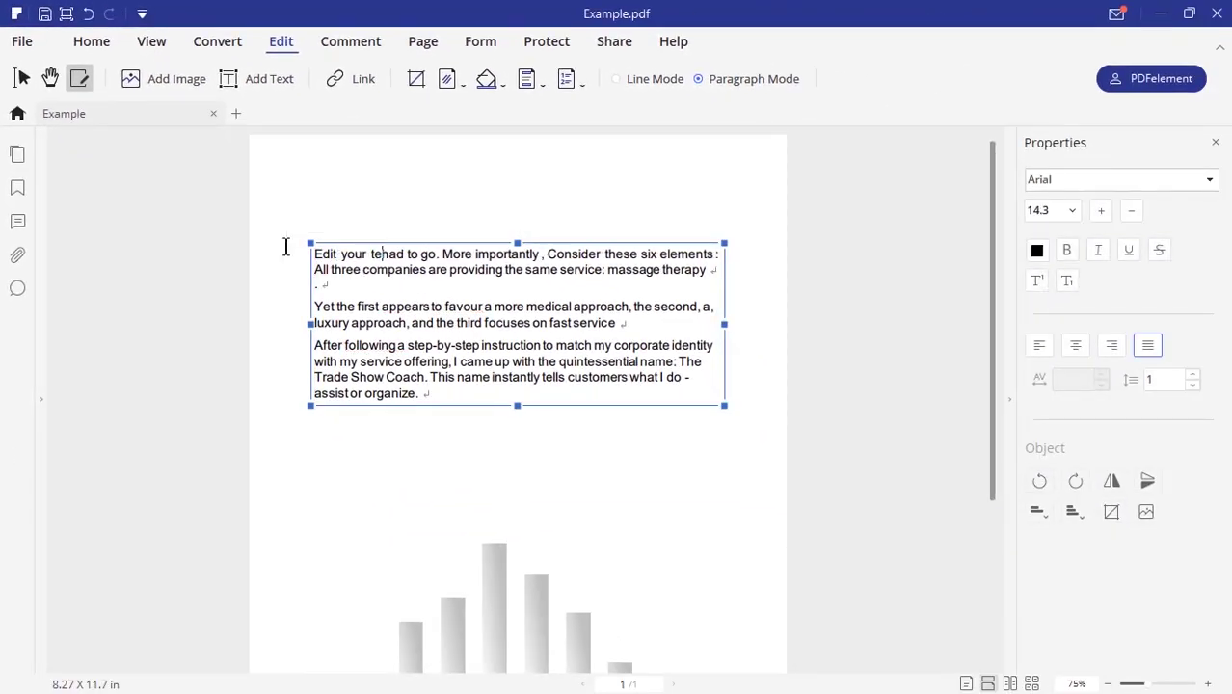
triple_click(312, 306)
text(Change paragraphs)
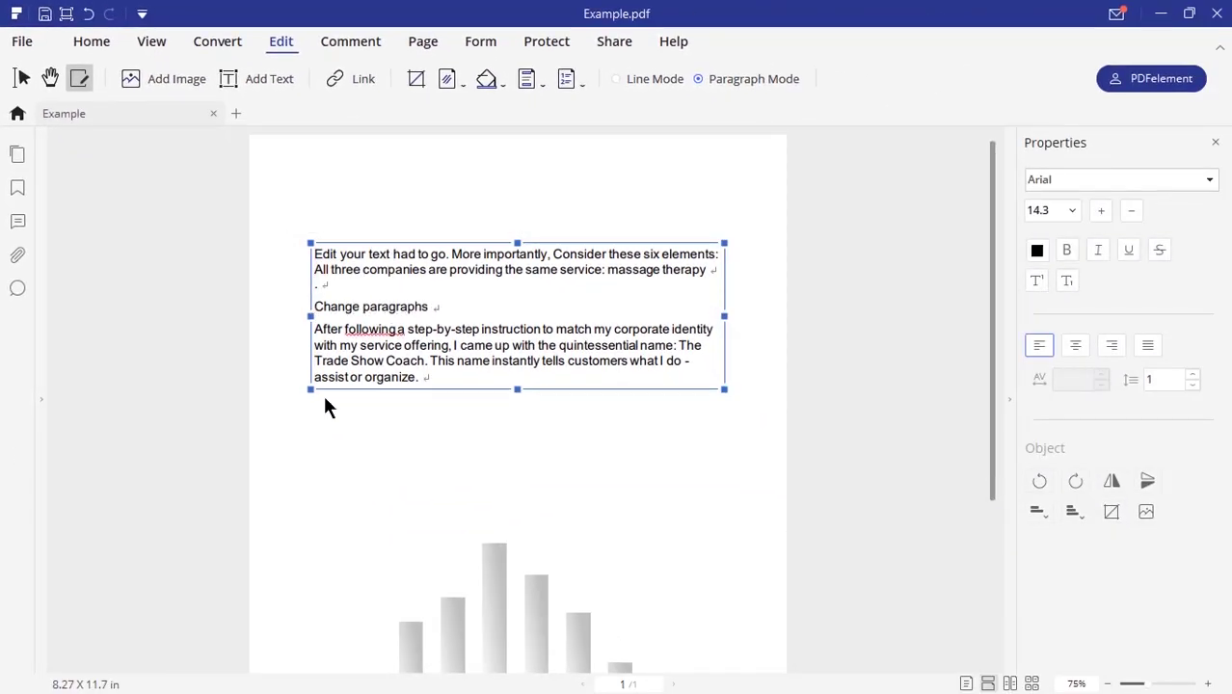
Step: Format the "Change paragraphs" line in Adobe Gothic Std B, size 14, with red text
triple_click(436, 307)
click(1210, 179)
click(1058, 236)
click(1072, 210)
click(1041, 397)
click(1037, 251)
click(1045, 399)
Step: Try centring the last paragraph, and finally align it to the right
triple_click(420, 377)
click(1075, 345)
click(1112, 345)
click(523, 432)
Step: Increase the character spacing of the "Change paragraphs" line by two increments
drag(341, 432, 340, 321)
click(338, 309)
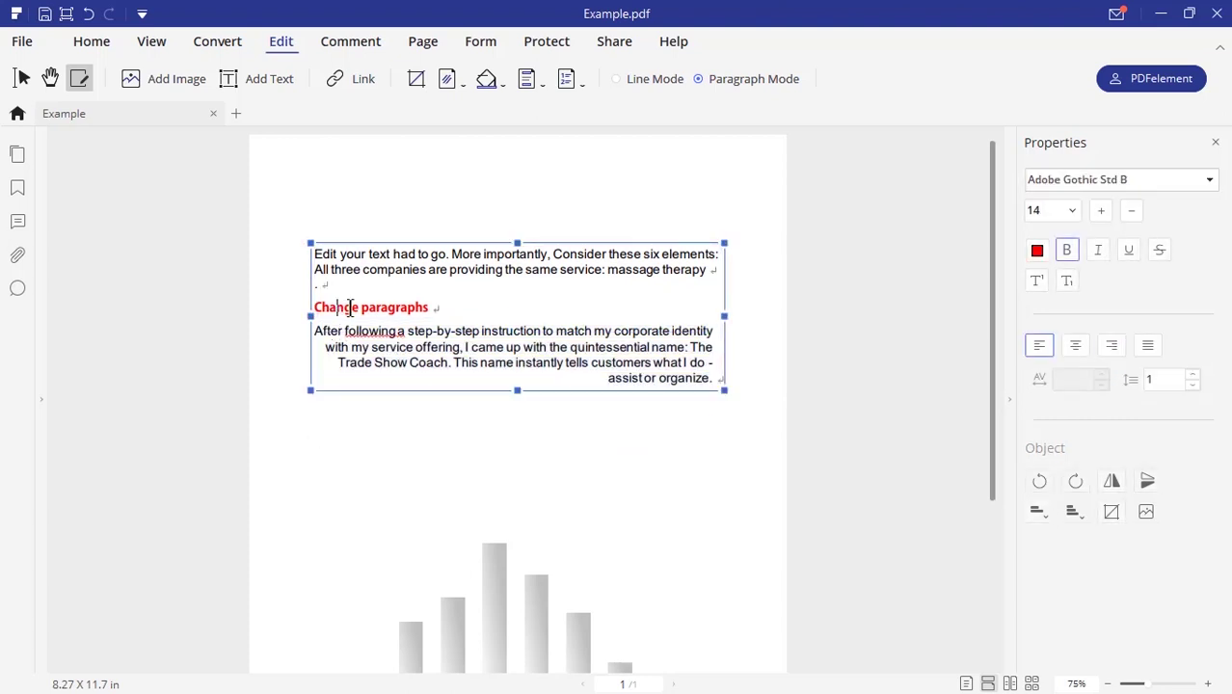
double_click(337, 307)
click(1104, 376)
click(1104, 376)
Step: Set the line spacing of the last paragraph to 2
drag(315, 331, 713, 349)
click(1194, 375)
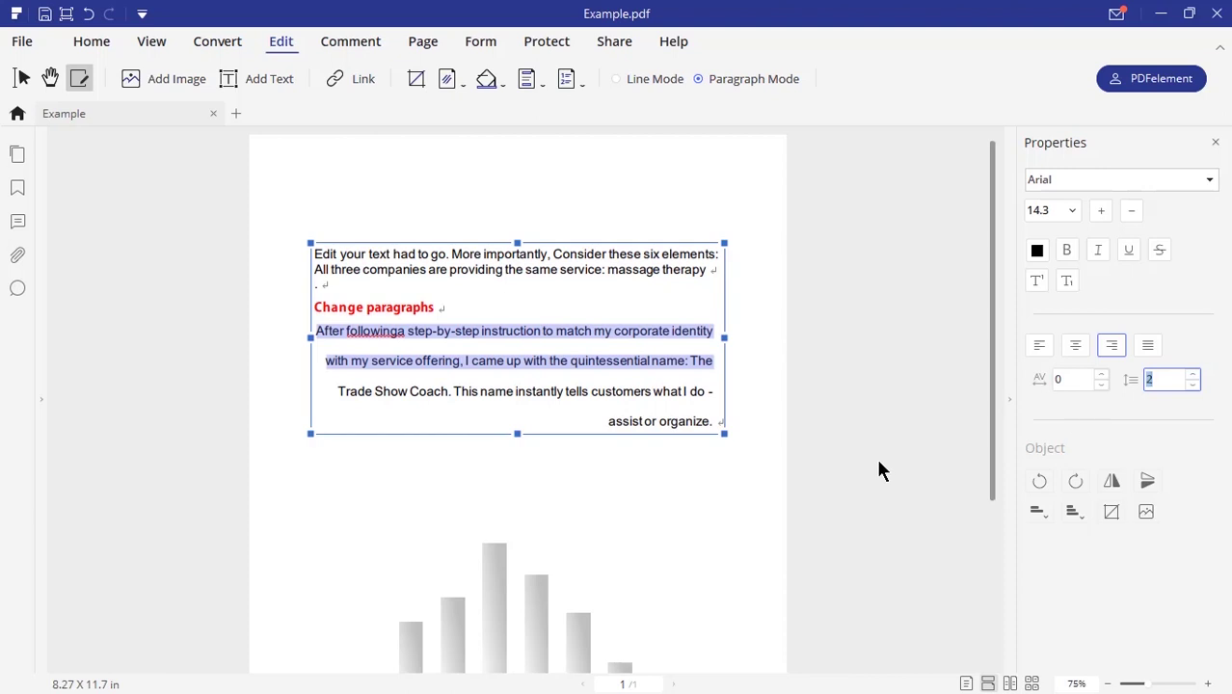
click(721, 451)
Step: Stretch the third and fourth bars of the grey bar chart upward to make them taller
scroll(627, 438, down, 3)
click(495, 323)
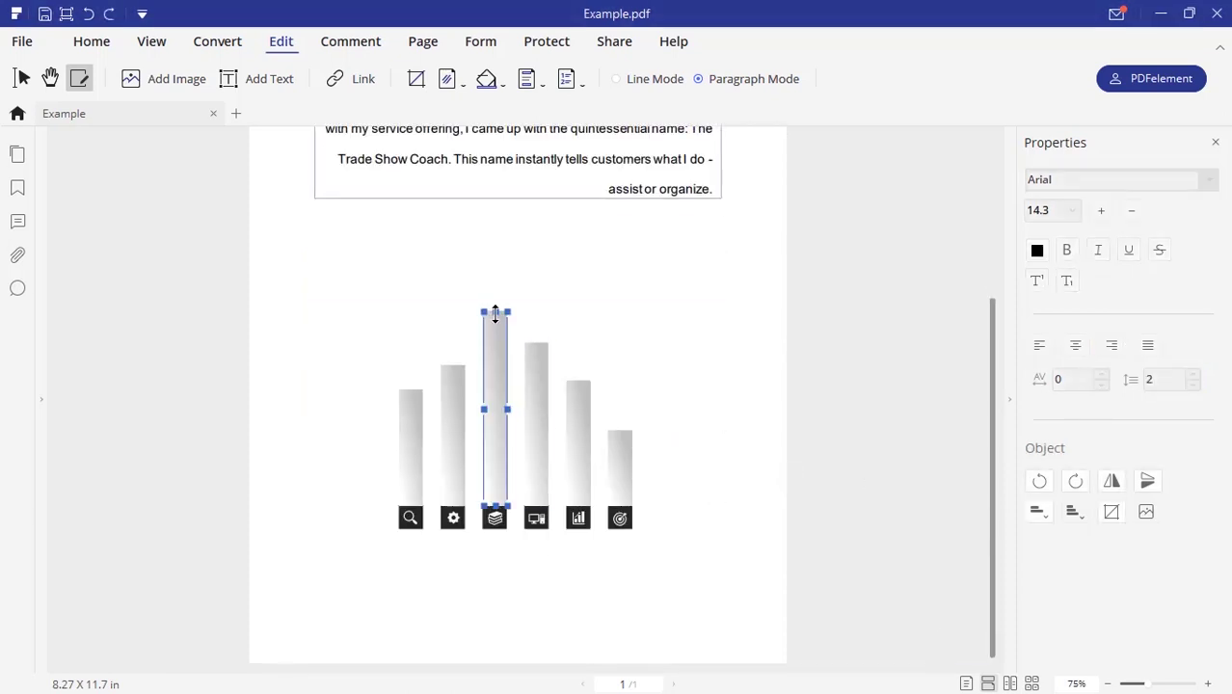
drag(495, 313, 494, 232)
click(536, 405)
drag(536, 342, 536, 277)
Step: Shorten the fifth and second bars of the chart by lowering their upper edges
click(578, 405)
drag(579, 381, 578, 449)
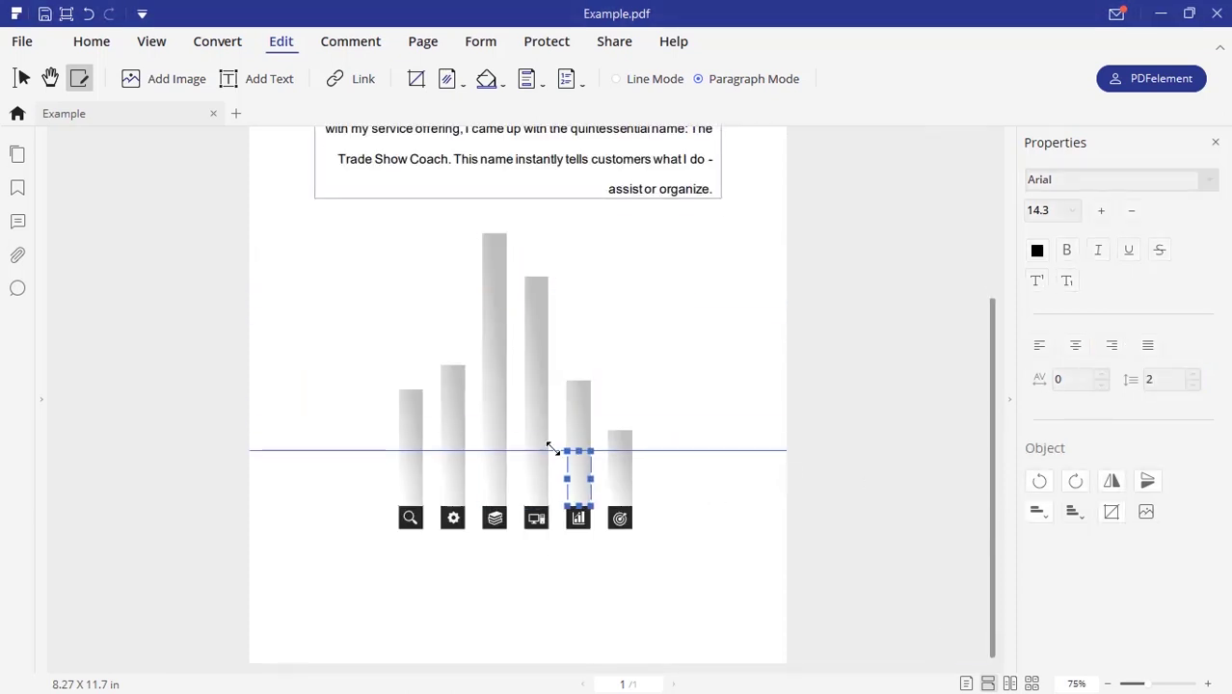
click(452, 405)
drag(452, 365, 452, 435)
click(415, 419)
drag(411, 389, 411, 274)
click(694, 331)
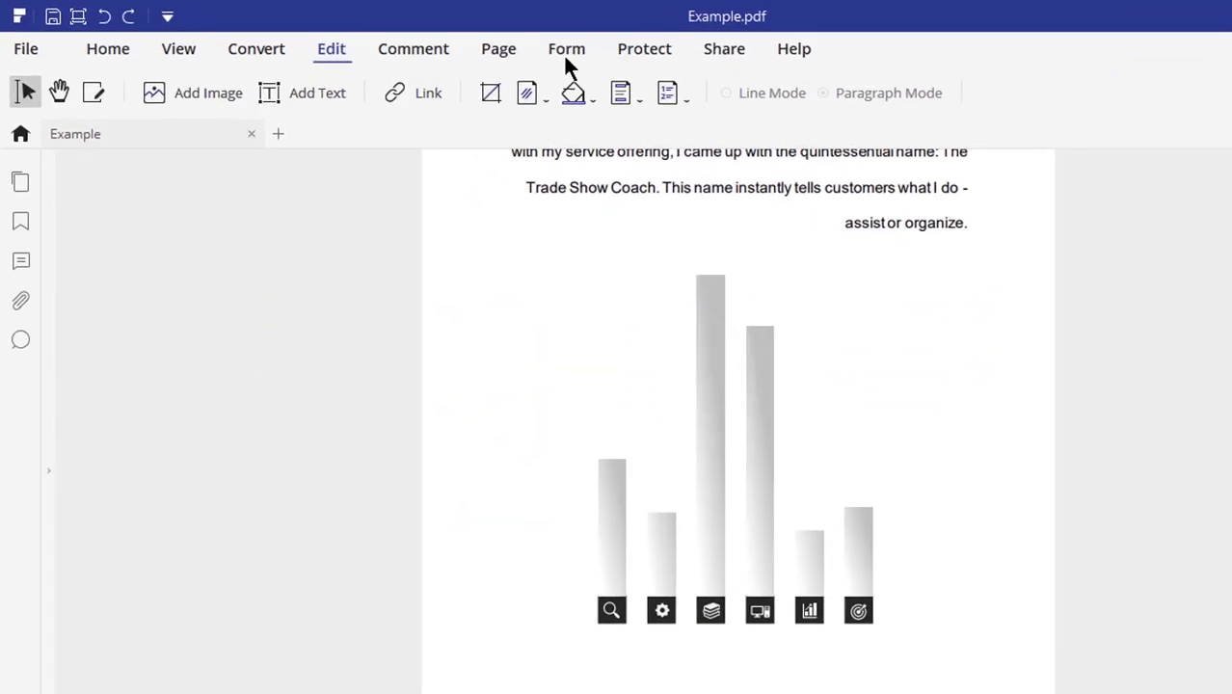
Step: Add a text field, check box, radio button, combo box and list box as form fields below the chart
click(477, 43)
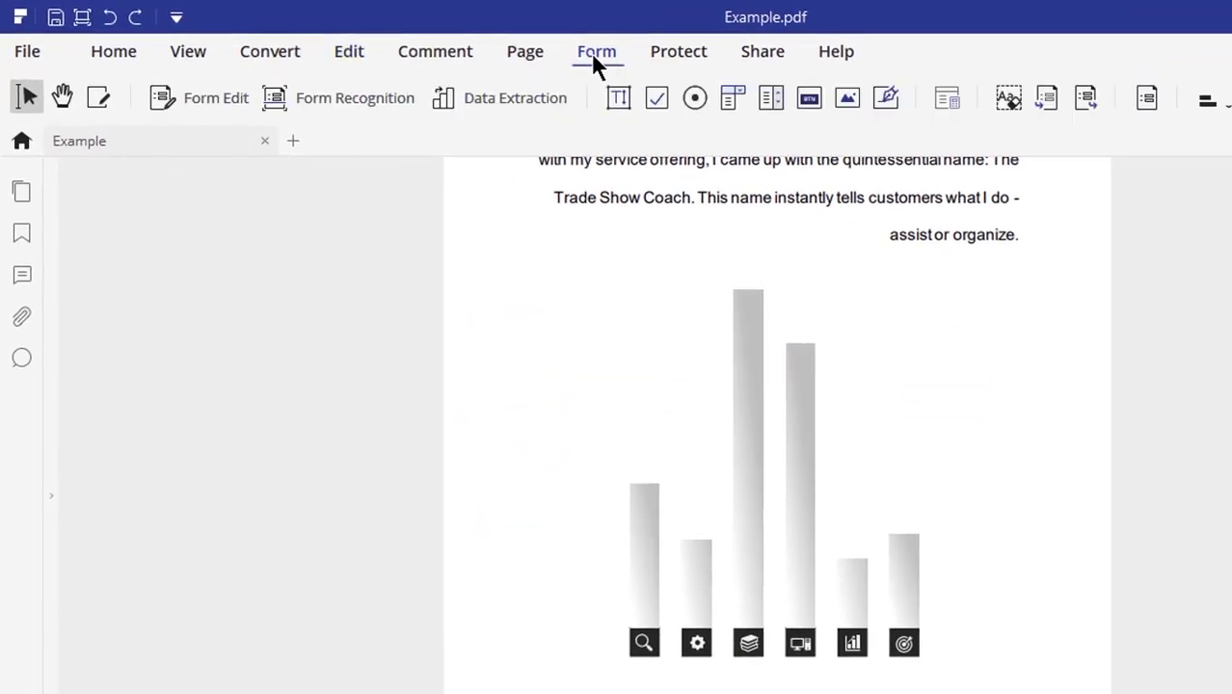
click(614, 99)
drag(489, 682, 652, 693)
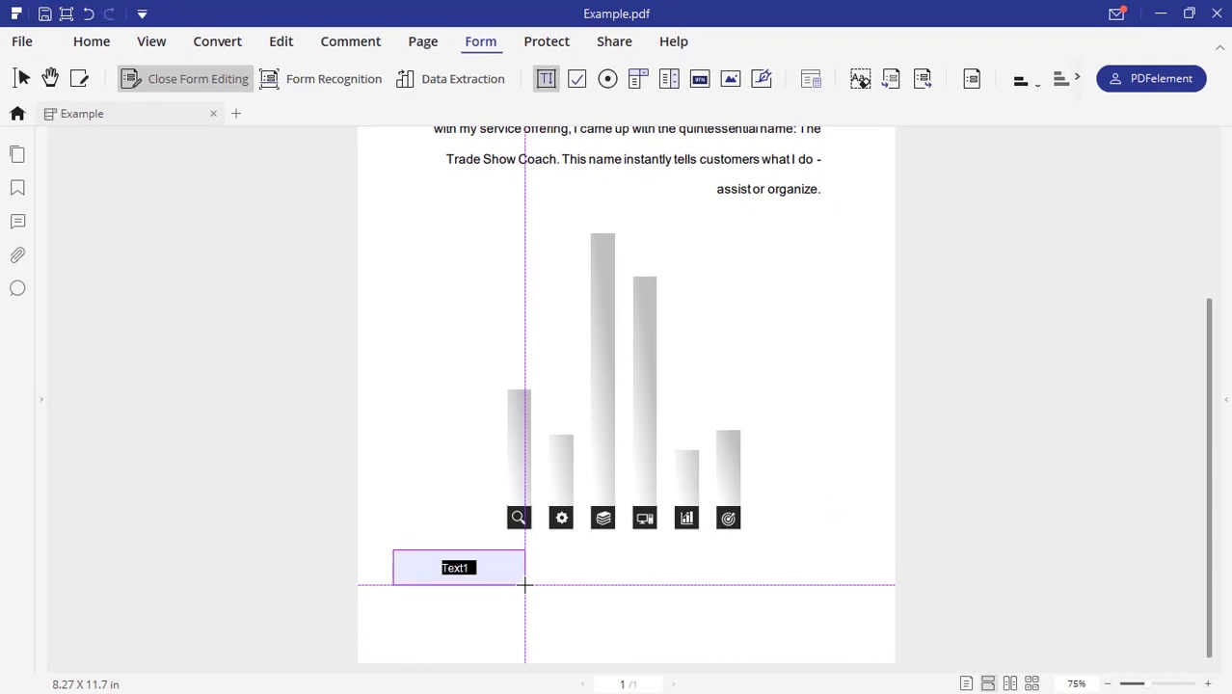
click(577, 78)
drag(398, 595, 474, 627)
click(608, 80)
click(637, 80)
drag(553, 562, 756, 636)
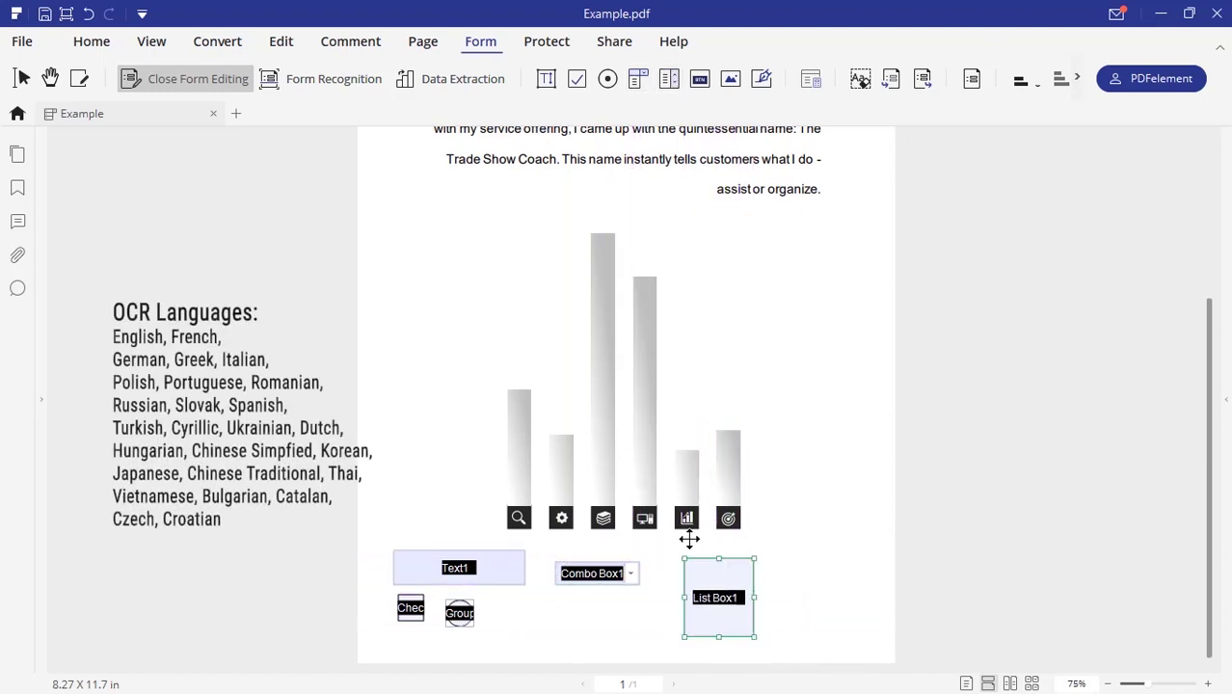
Step: Fill in the form with "Some text" in the text field, the check box ticked and the radio button selected, and expand the combo box
click(81, 81)
click(467, 573)
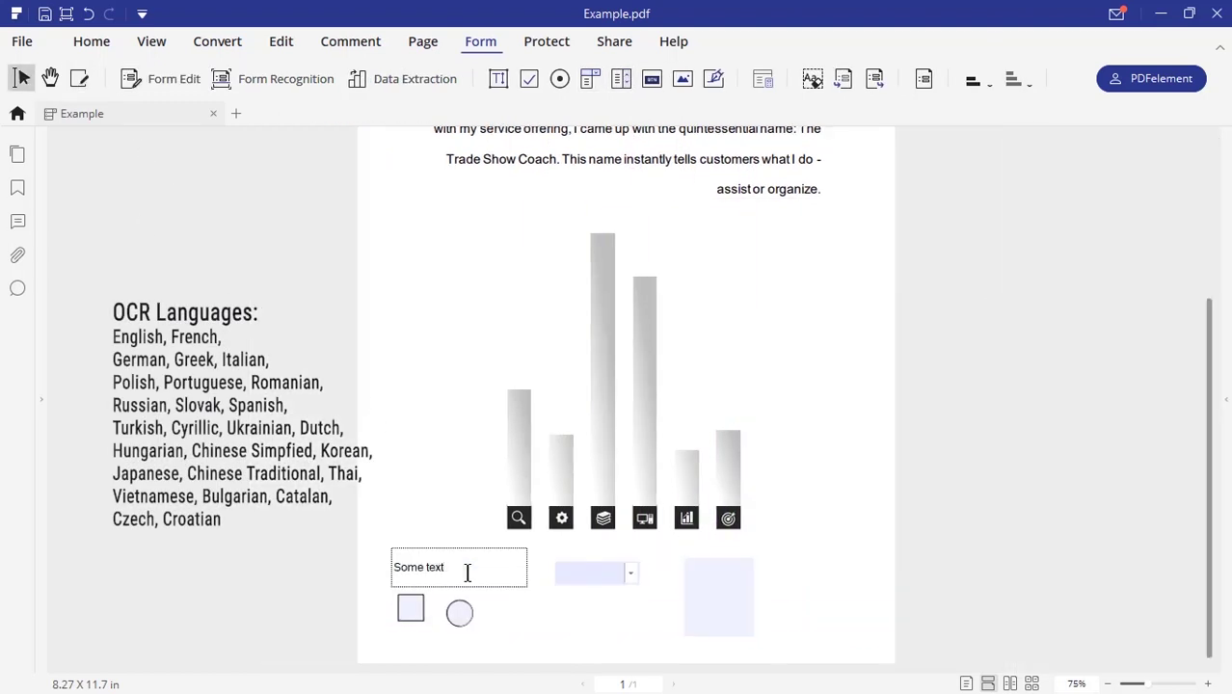
click(409, 608)
click(459, 612)
click(635, 578)
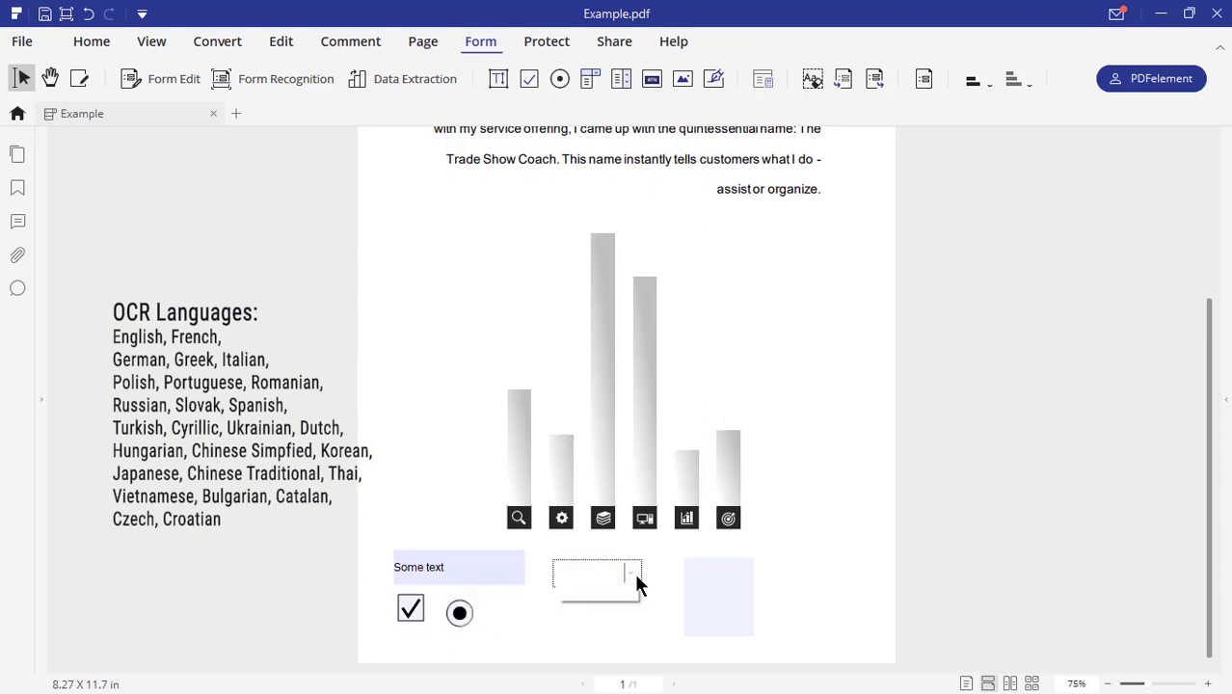
Step: Begin a new watermark with the text "WATERMARK"
click(279, 42)
click(446, 78)
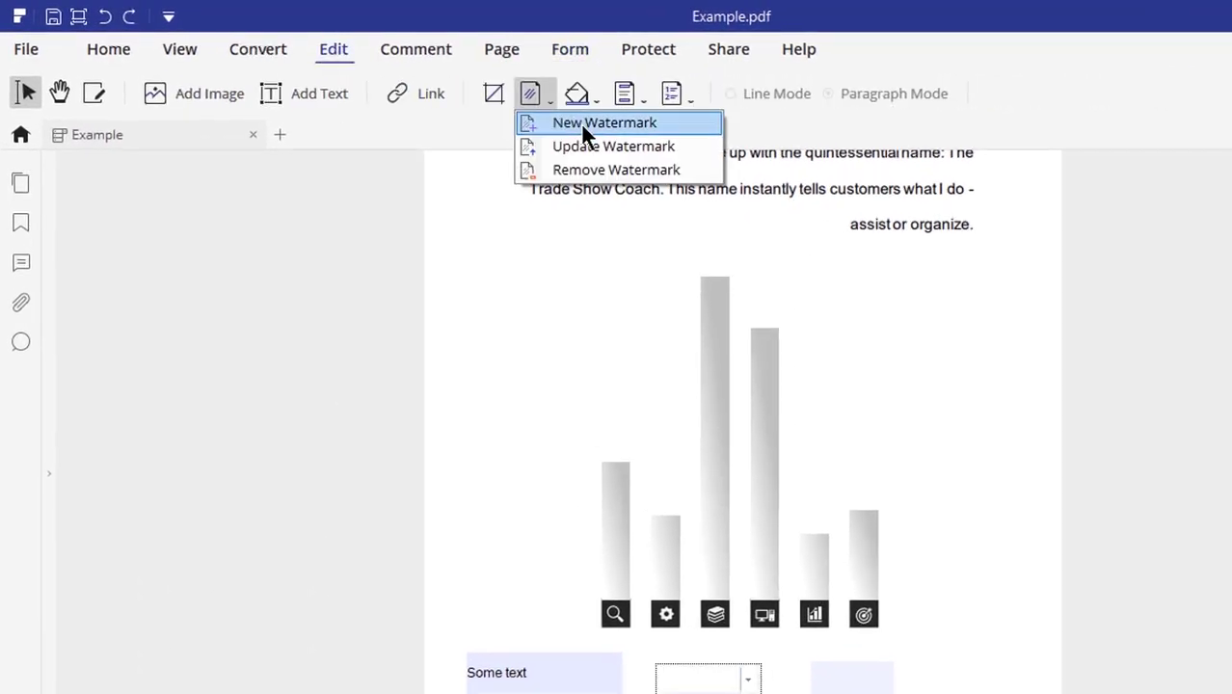
click(585, 124)
text(WATERMARK)
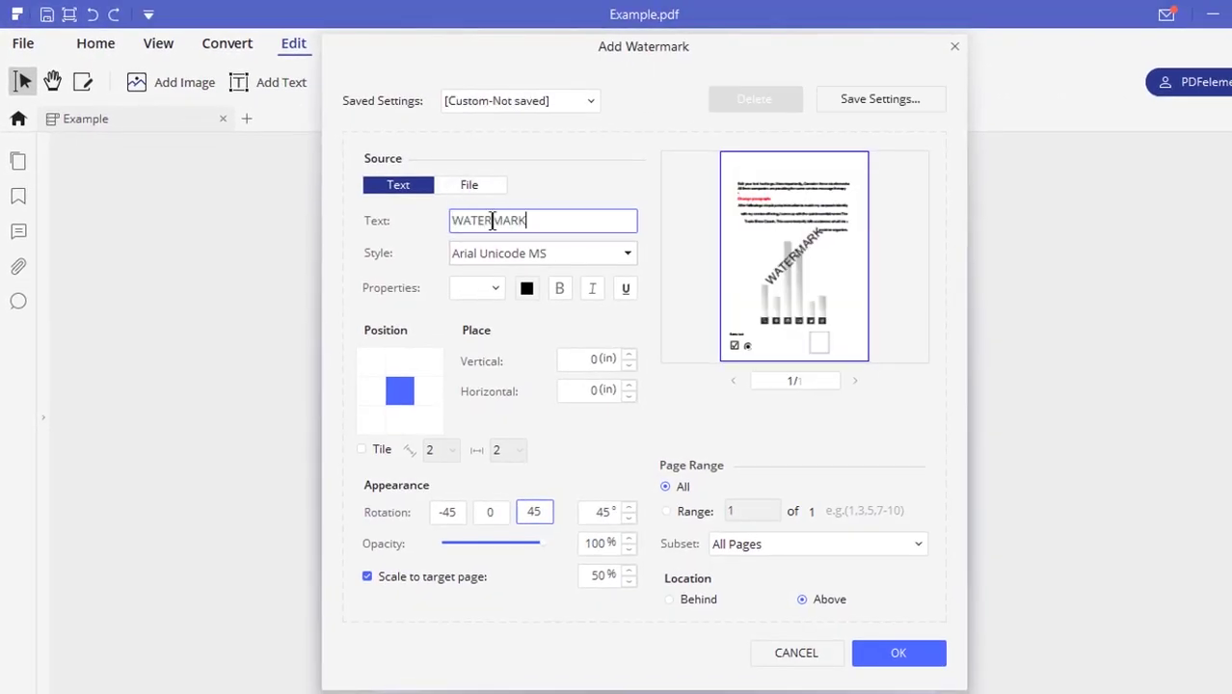
Step: Change the watermark source to the Watermark image from the Pictures folder and apply it to the page
click(470, 184)
click(621, 221)
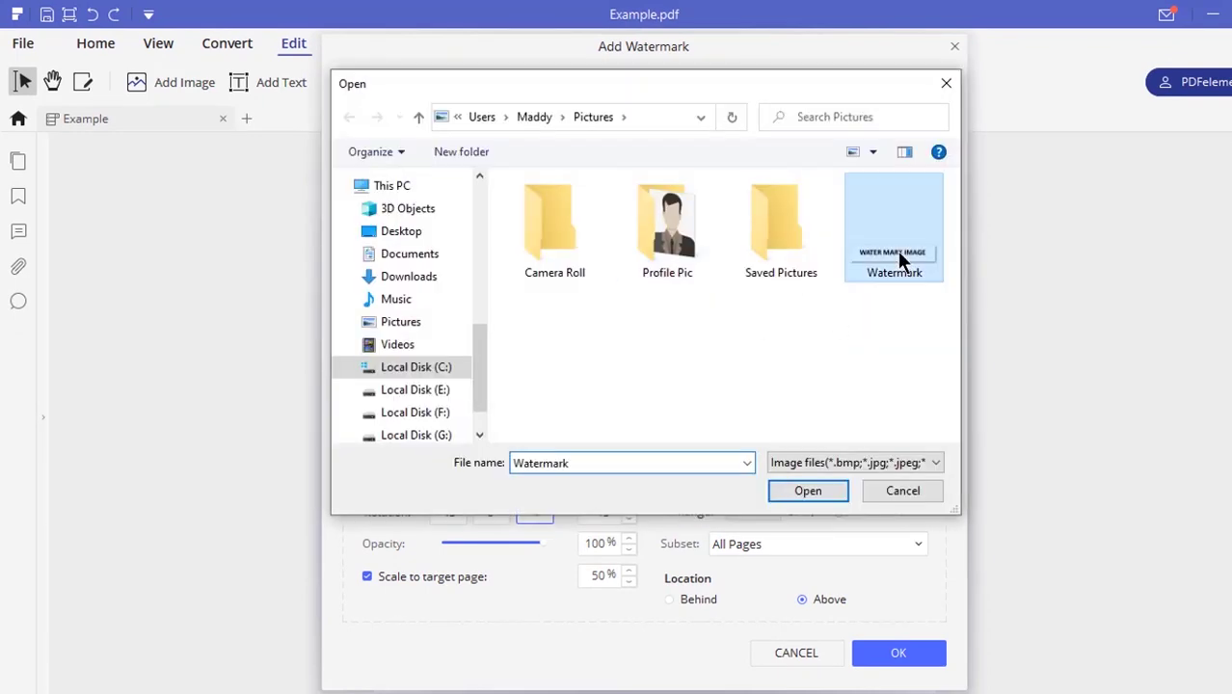
double_click(899, 258)
click(888, 656)
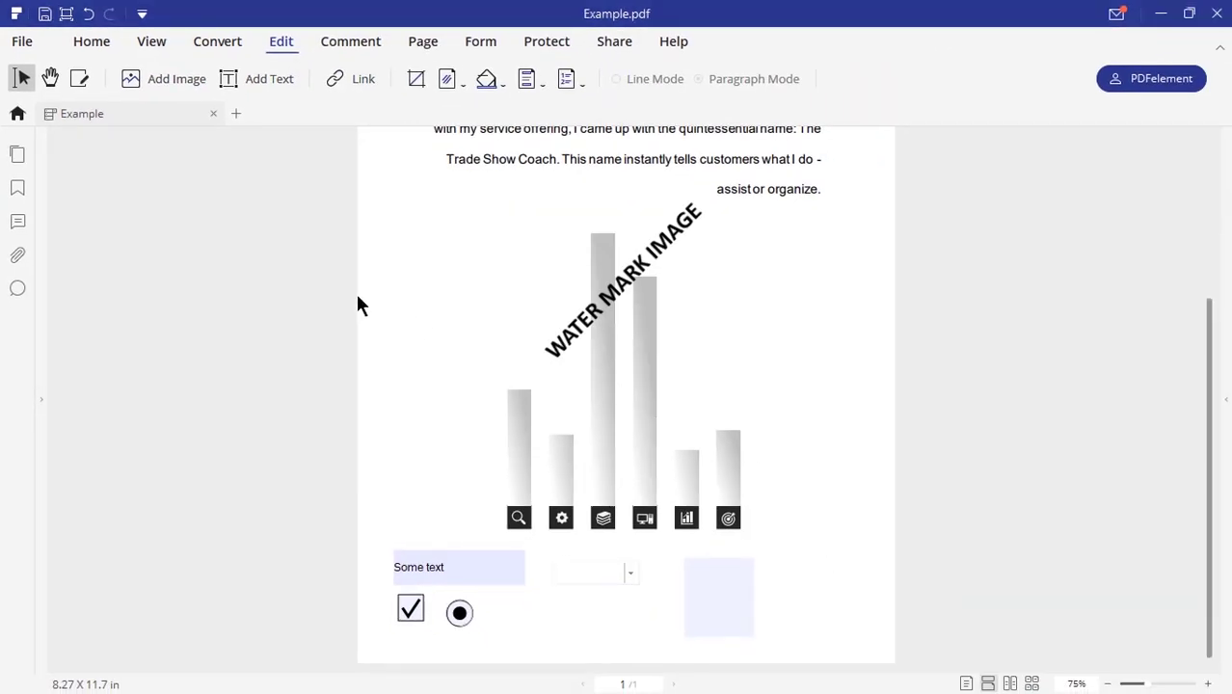
Step: Create a PDF from the INFO TABLE CHART presentation in Pictures by opening it with all file types shown
click(26, 46)
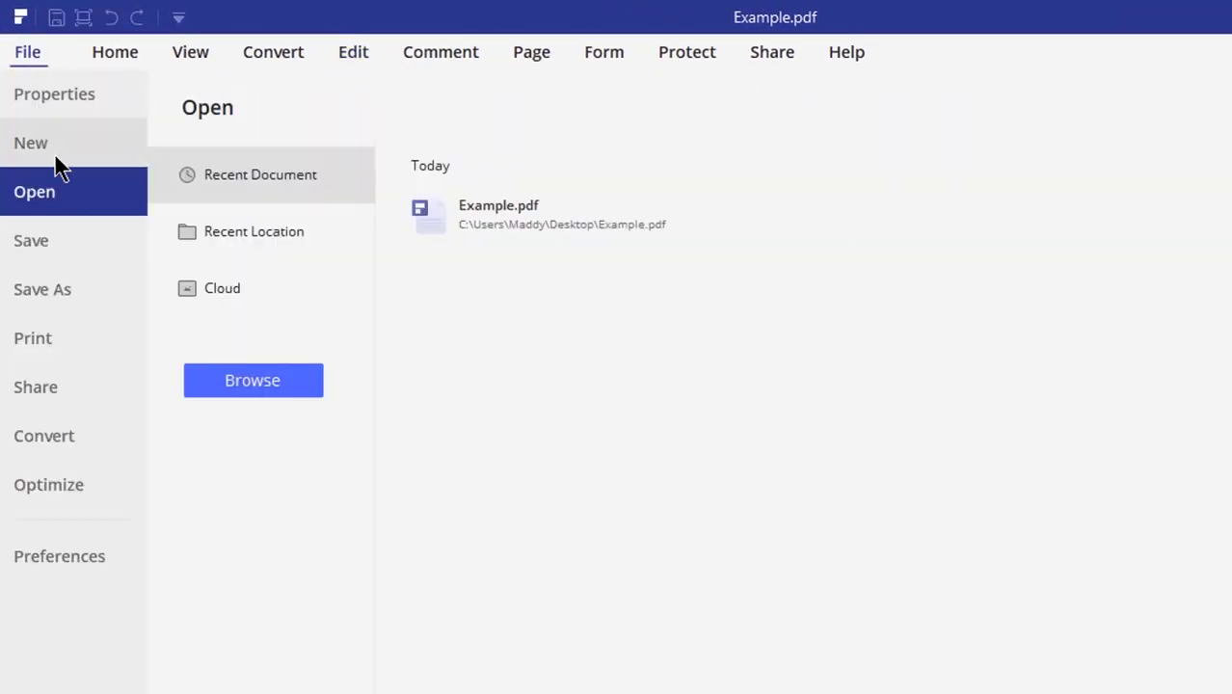
click(237, 381)
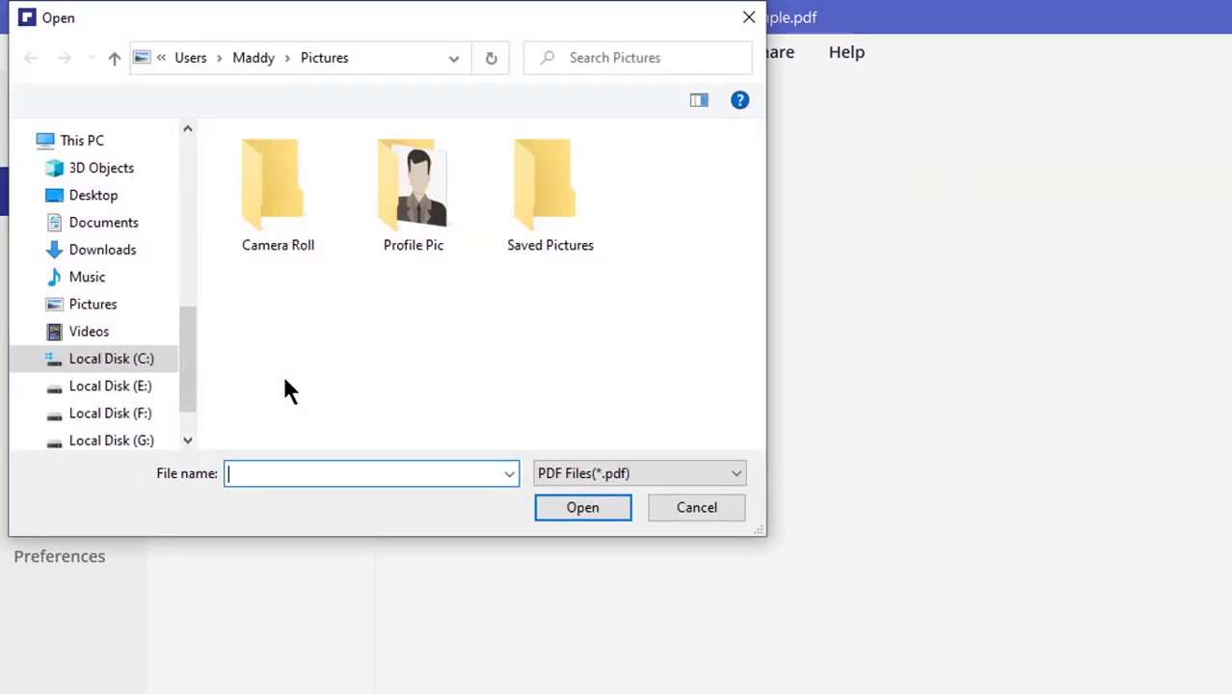
click(589, 467)
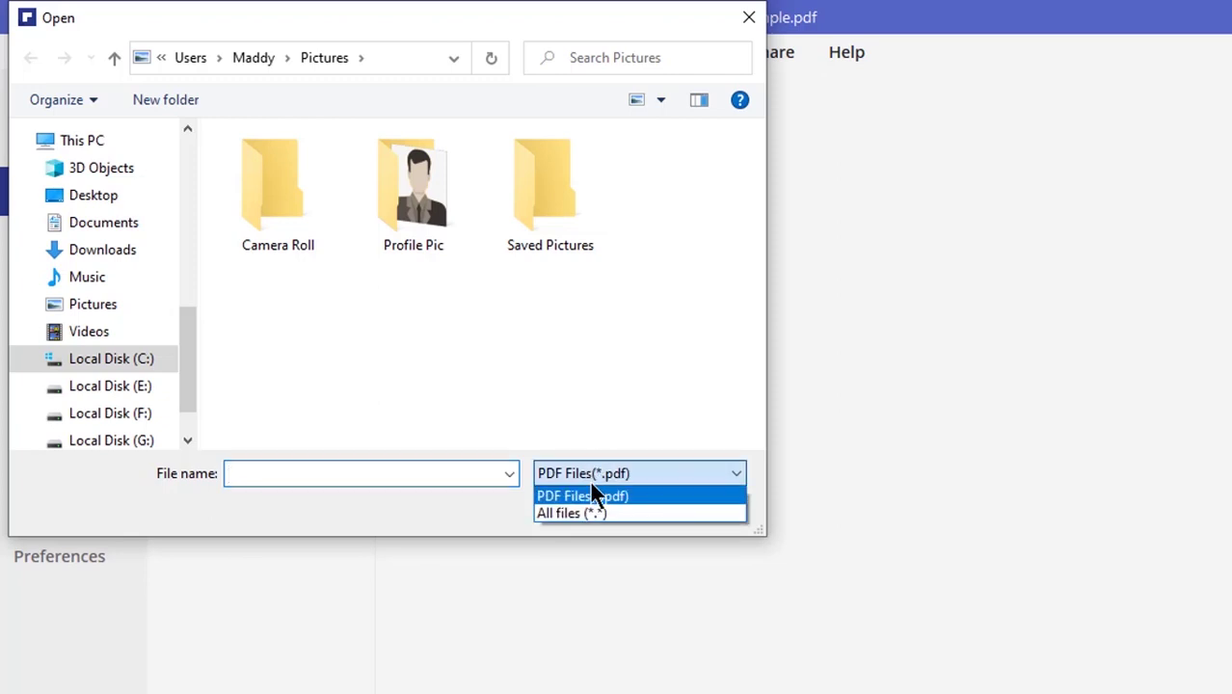
click(579, 505)
click(680, 230)
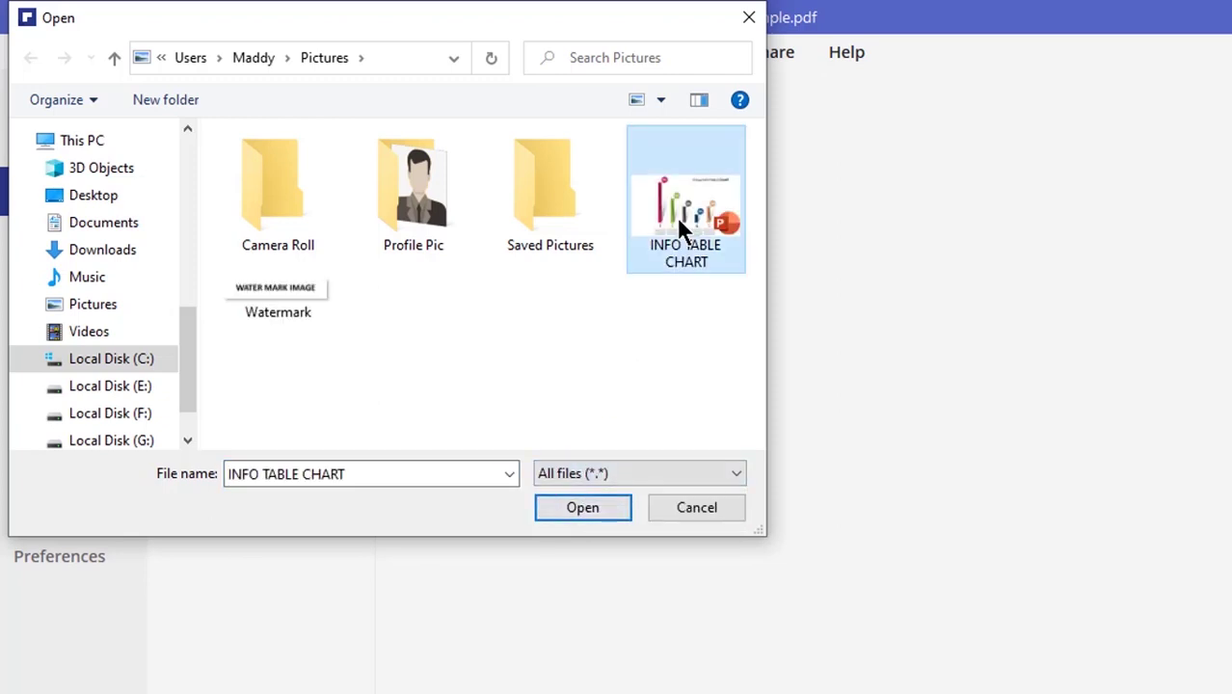
double_click(679, 230)
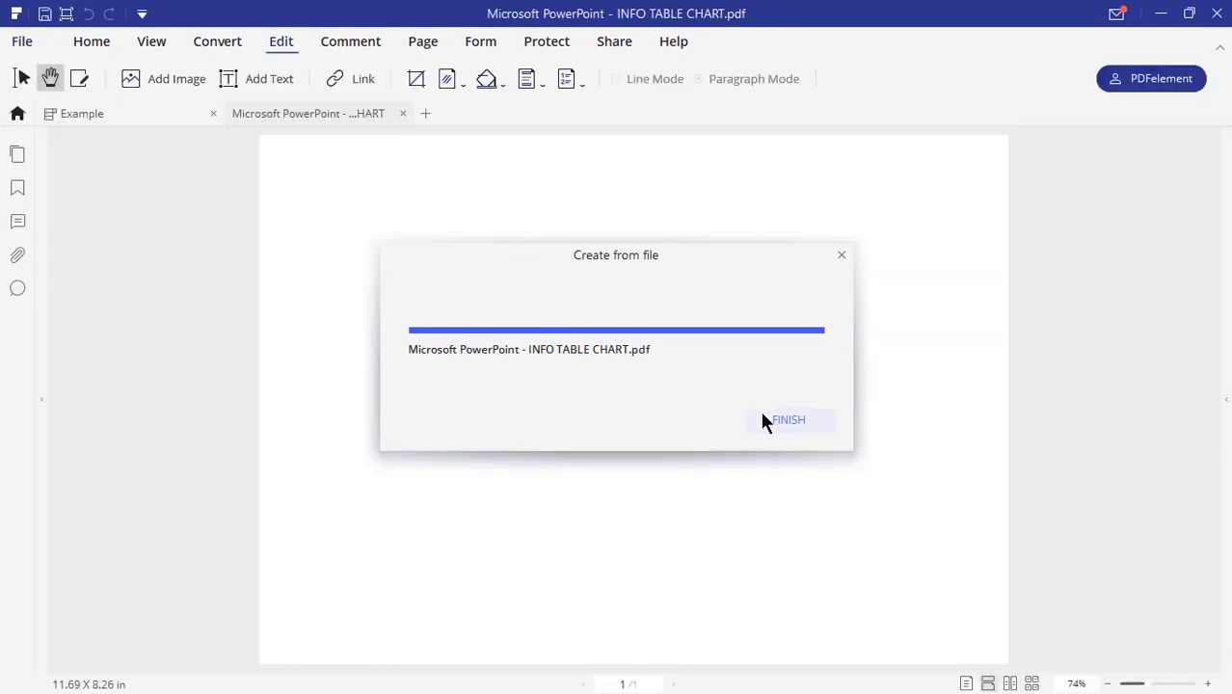
click(779, 422)
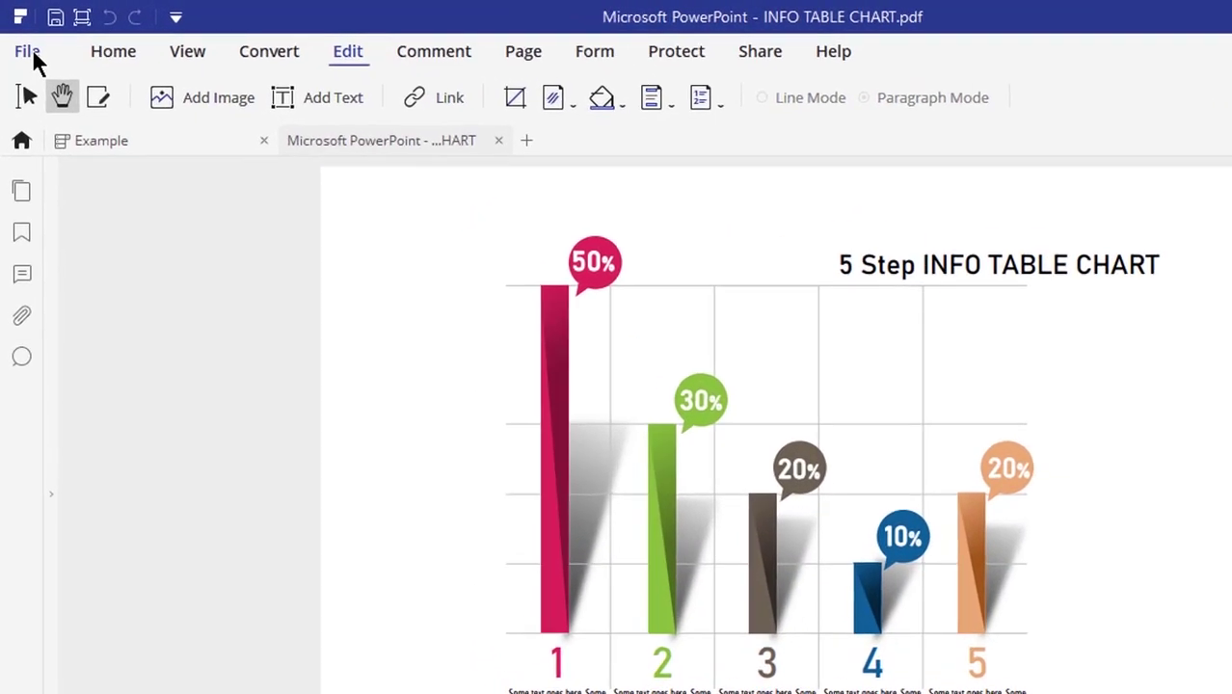
Step: Save a copy of the INFO TABLE CHART PDF to the Pictures folder in PowerPoint format
click(25, 42)
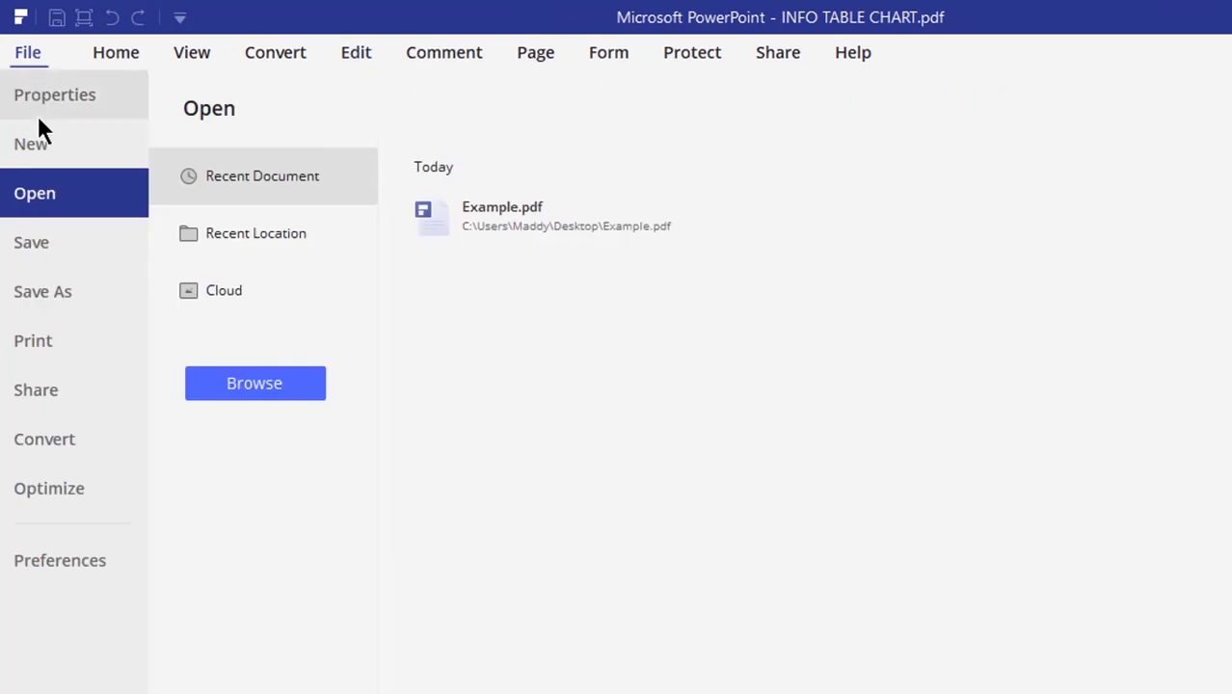
click(24, 232)
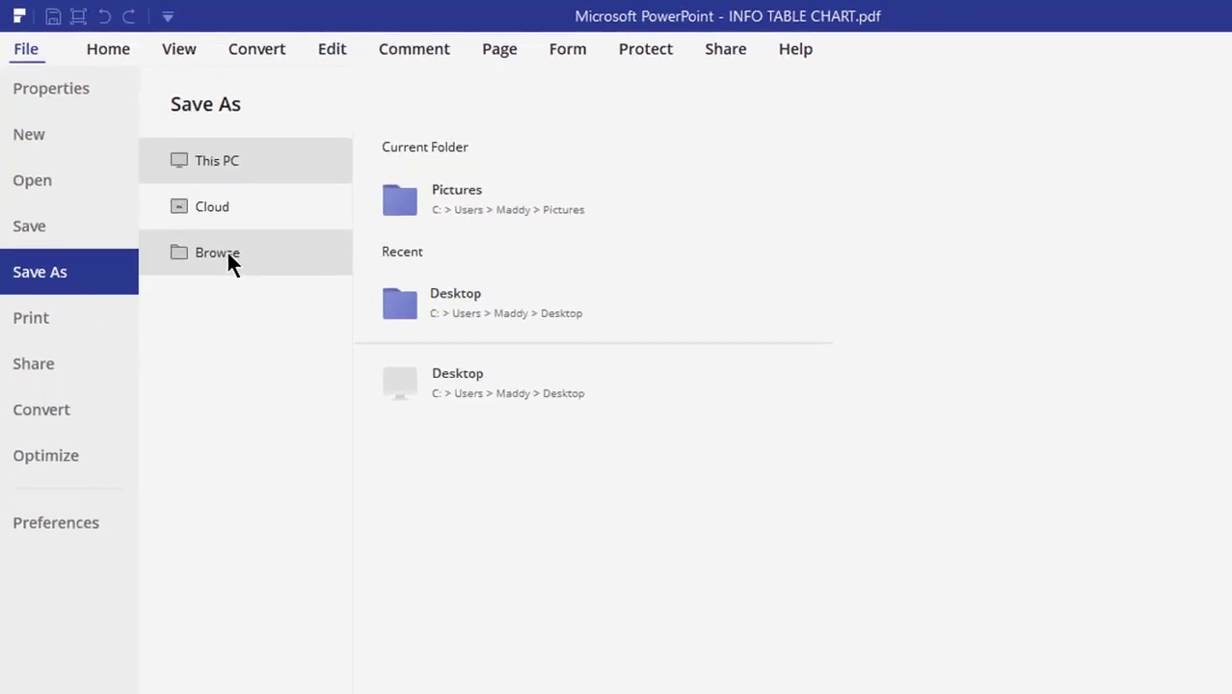
click(241, 271)
click(614, 514)
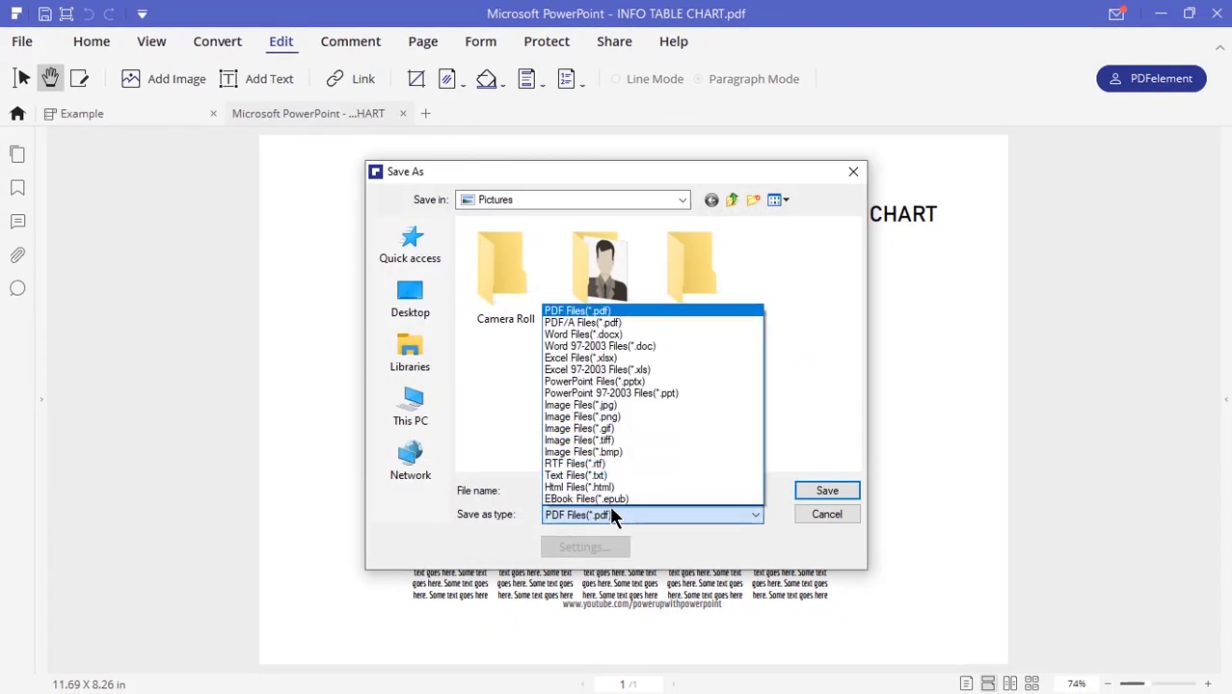
click(580, 394)
click(827, 491)
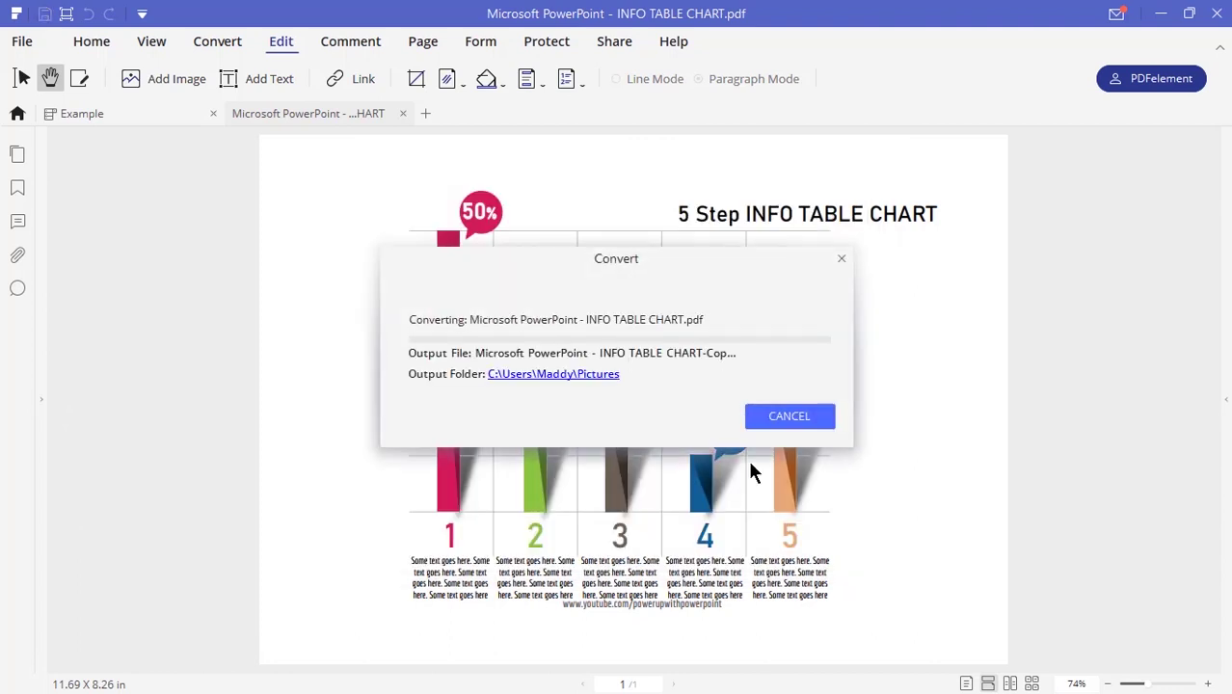
click(789, 416)
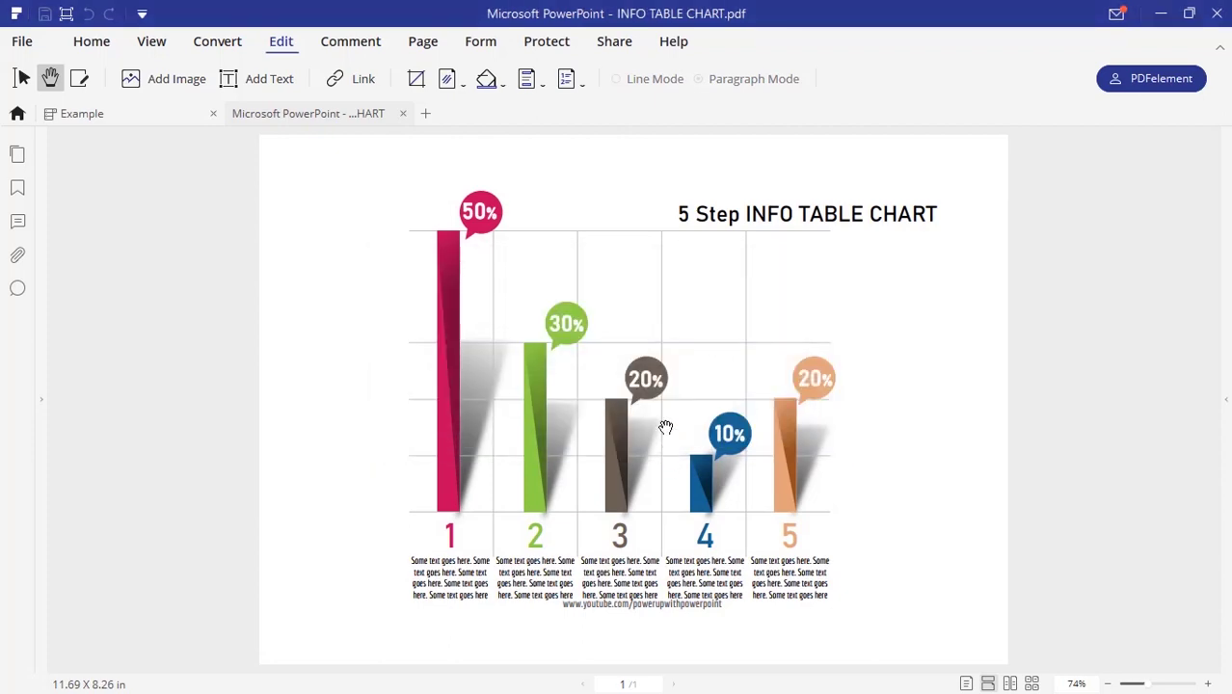
Step: Require a password to open the INFO TABLE CHART document and enter the open password
click(543, 45)
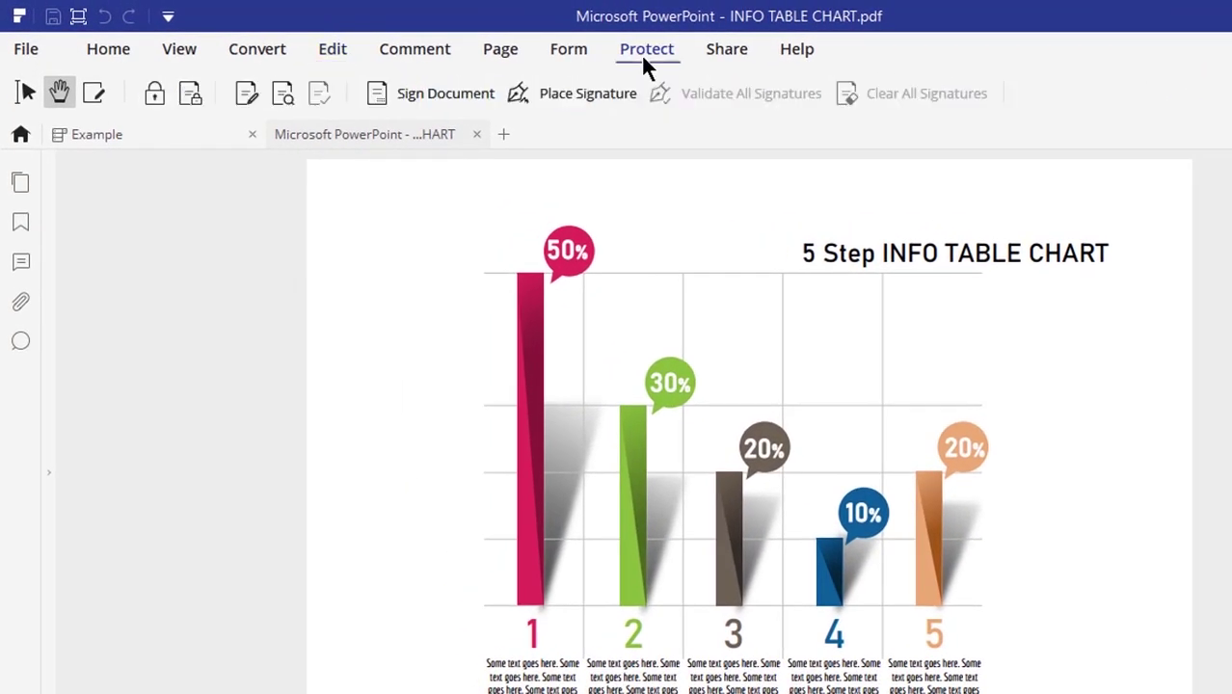
click(145, 95)
click(463, 173)
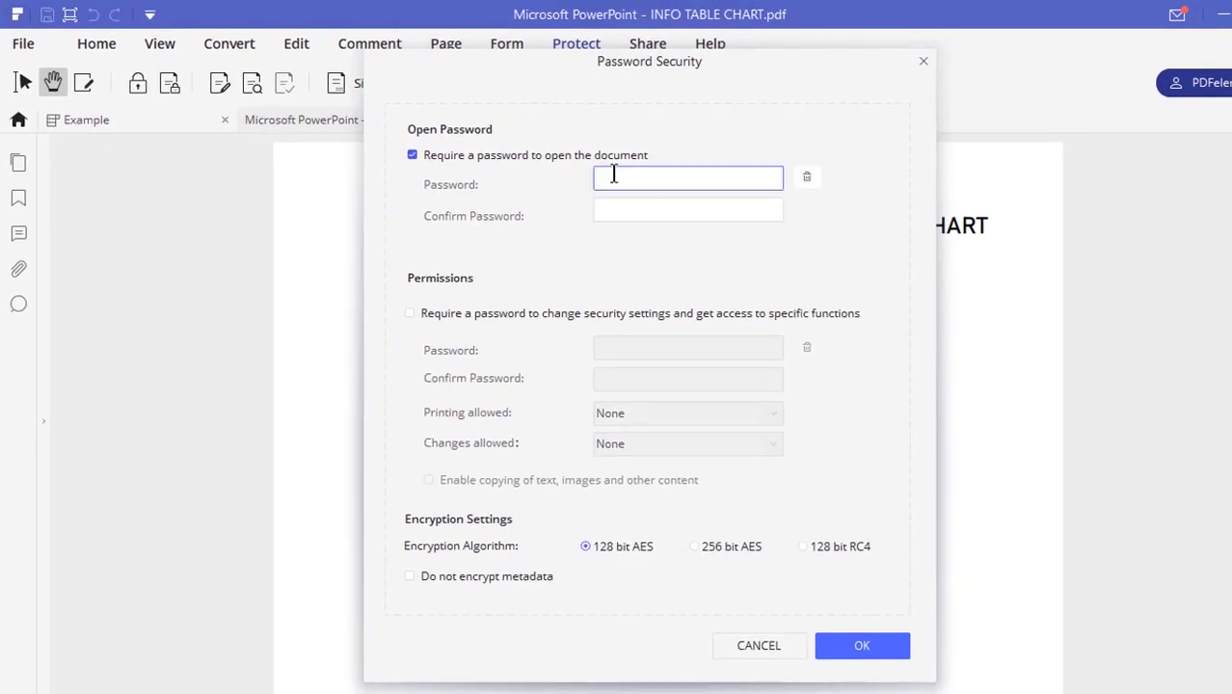
text(*****)
key(Tab)
Step: Require a permissions password for changing security settings, then enter and confirm that password
click(546, 313)
click(610, 347)
text(****)
key(Tab)
text(****)
Step: Choose the allowed printing and changes, and apply the password security with 256 bit AES encryption
click(771, 413)
click(770, 443)
click(771, 443)
click(675, 504)
click(694, 546)
click(862, 645)
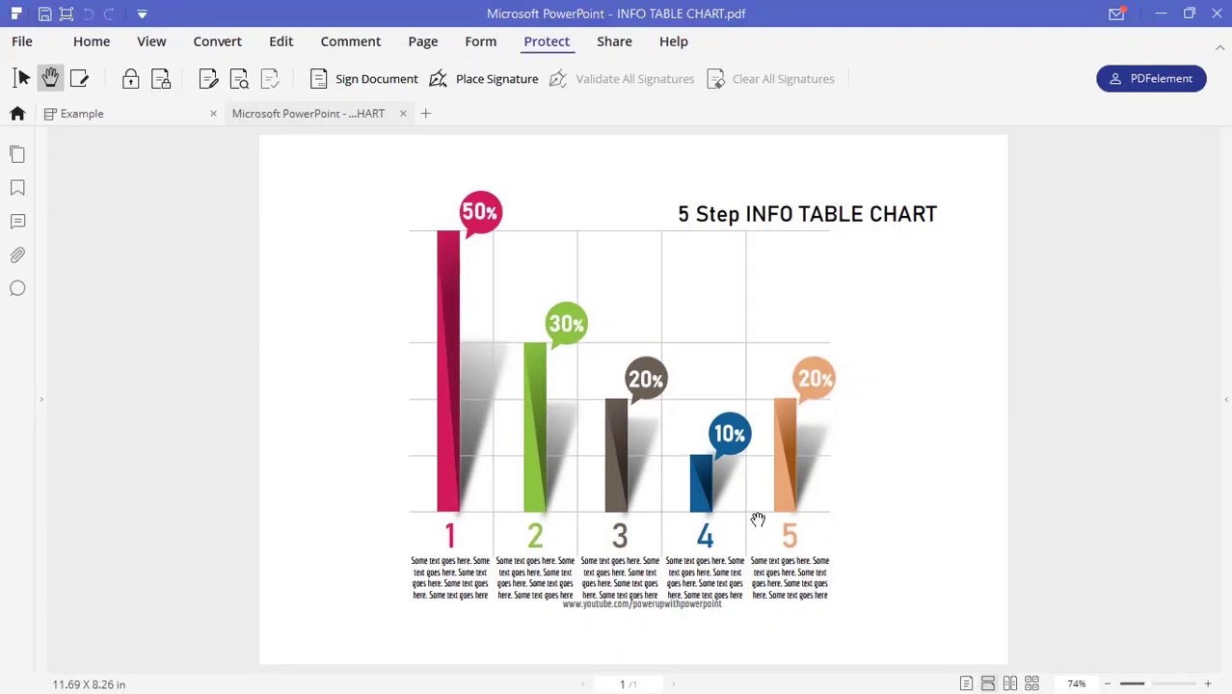
click(667, 46)
click(839, 79)
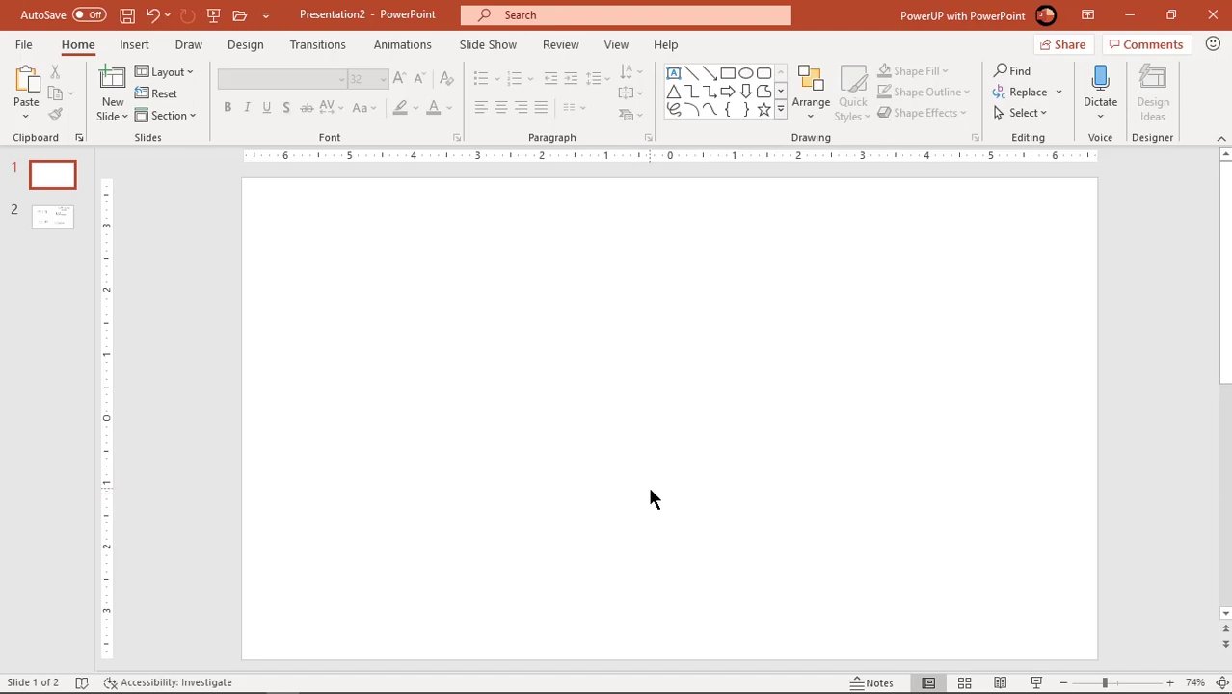
Step: Show the guides on the slide and switch the slide background to a gradient fill
click(615, 44)
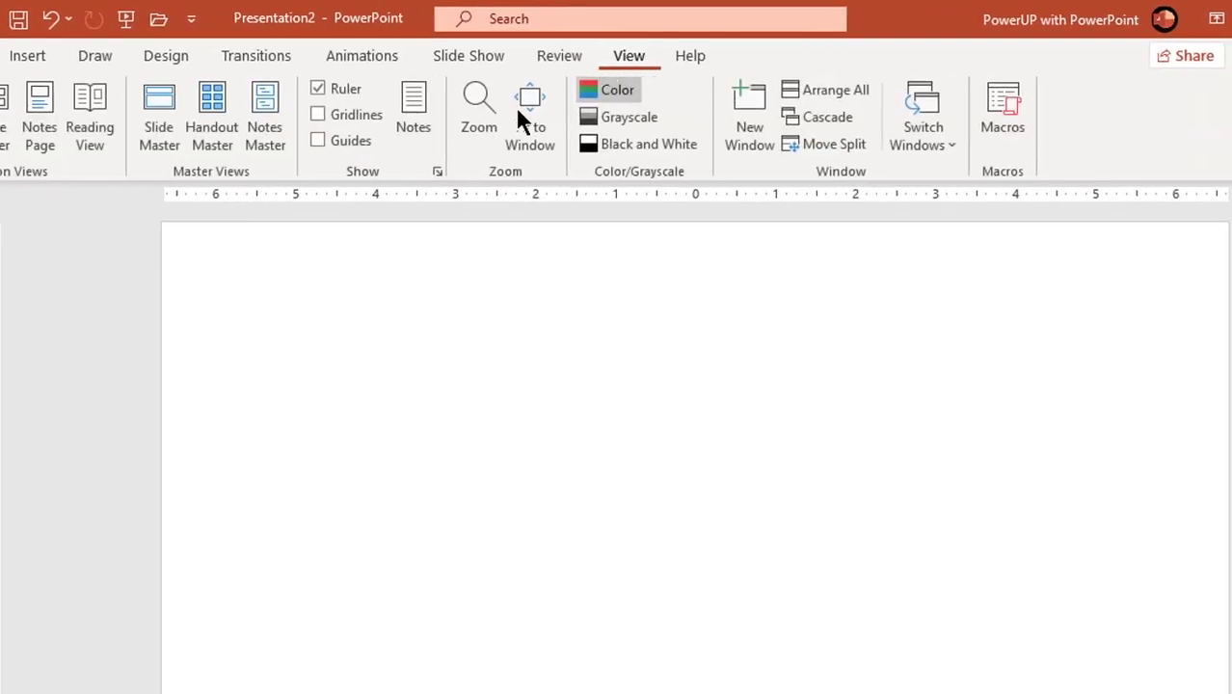
click(339, 141)
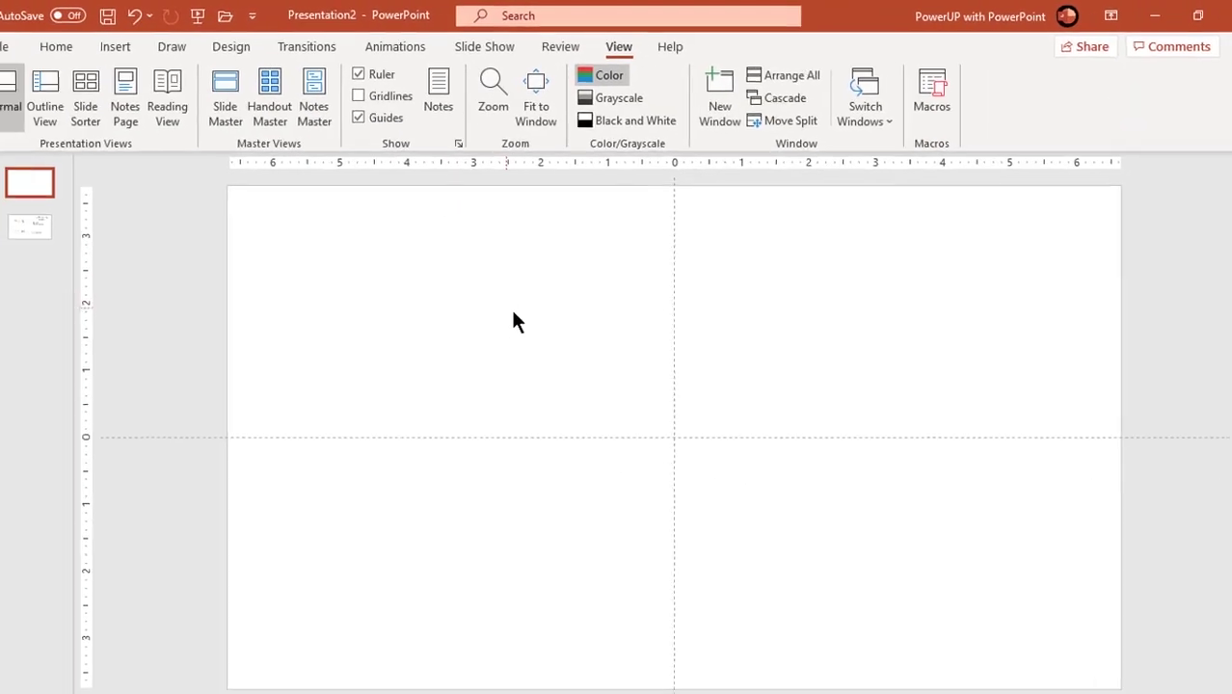
right_click(512, 315)
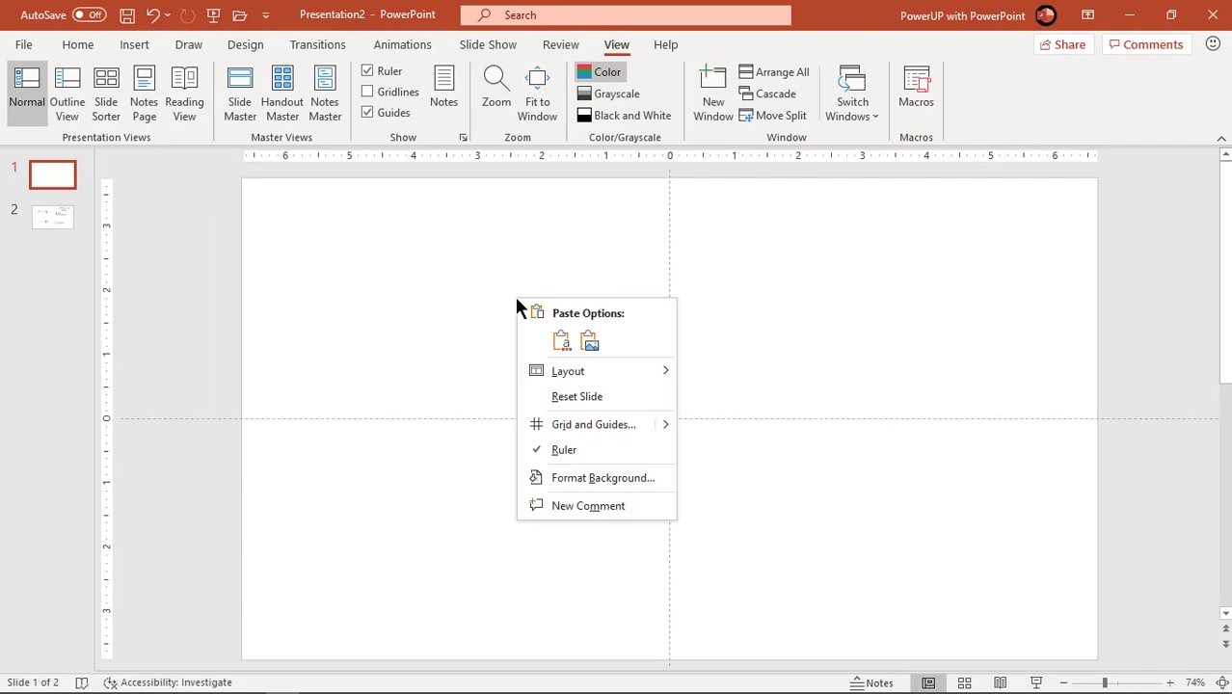
click(573, 475)
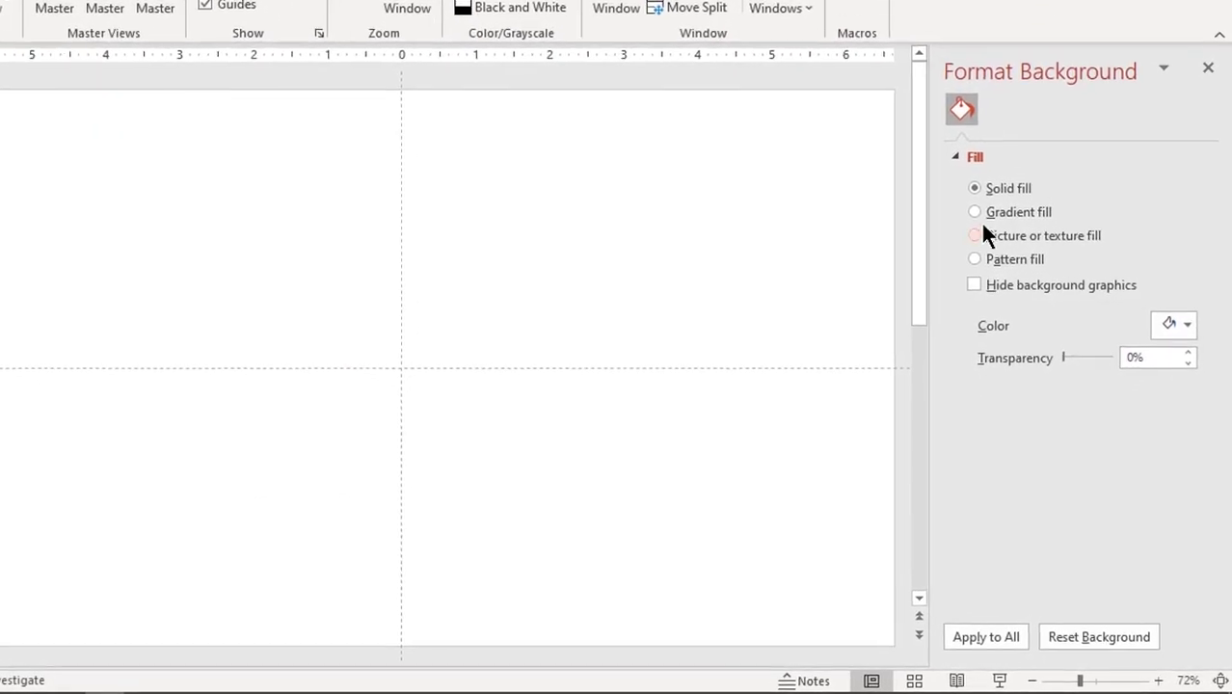
click(987, 216)
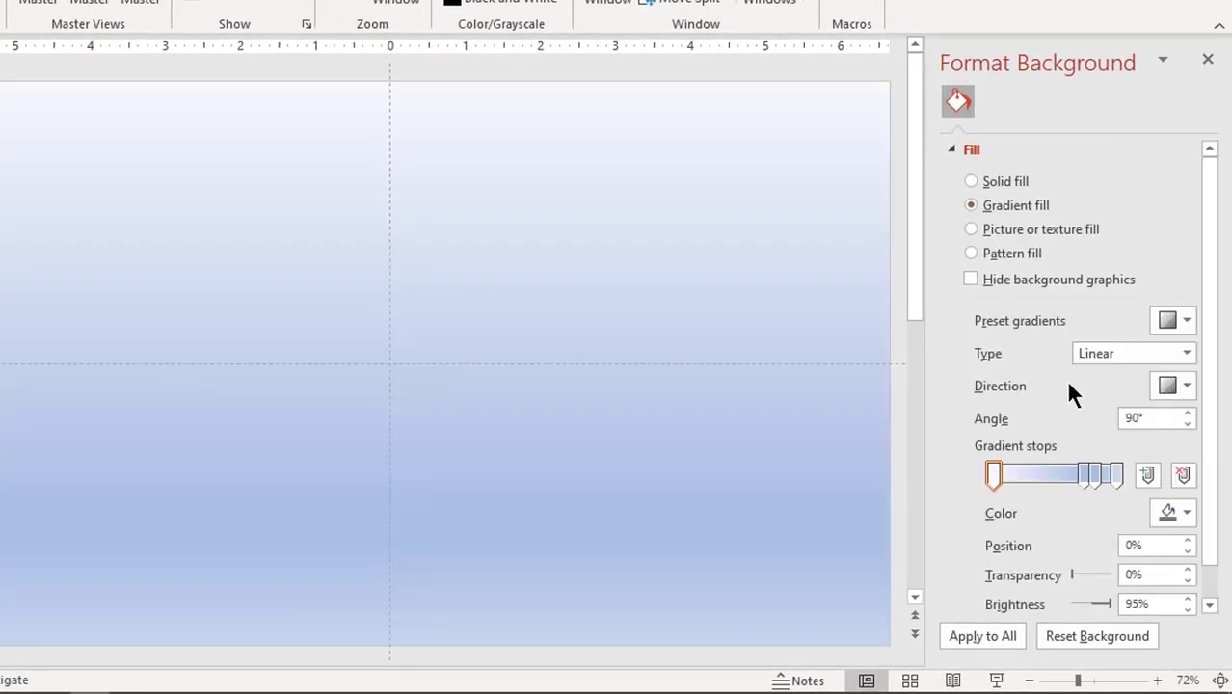
Step: Remove the two middle stops from the background gradient
click(1094, 474)
click(1182, 476)
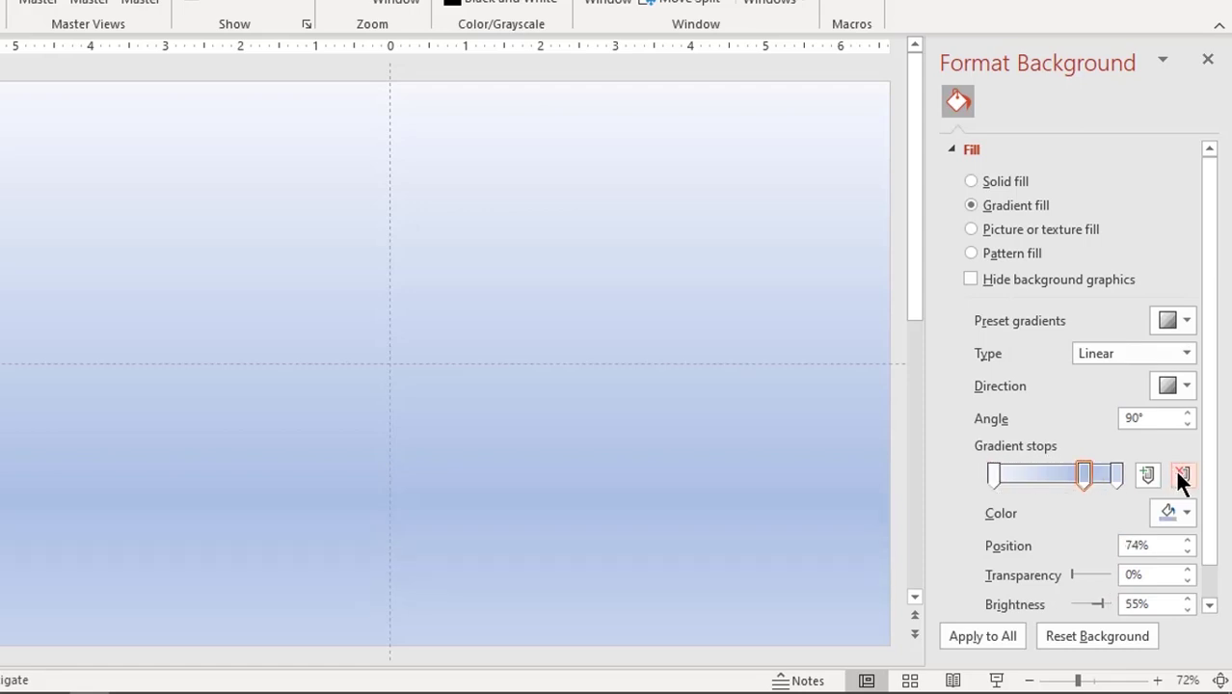
click(1182, 477)
Step: Make the background gradient radial, spreading from the center of the slide
click(1174, 353)
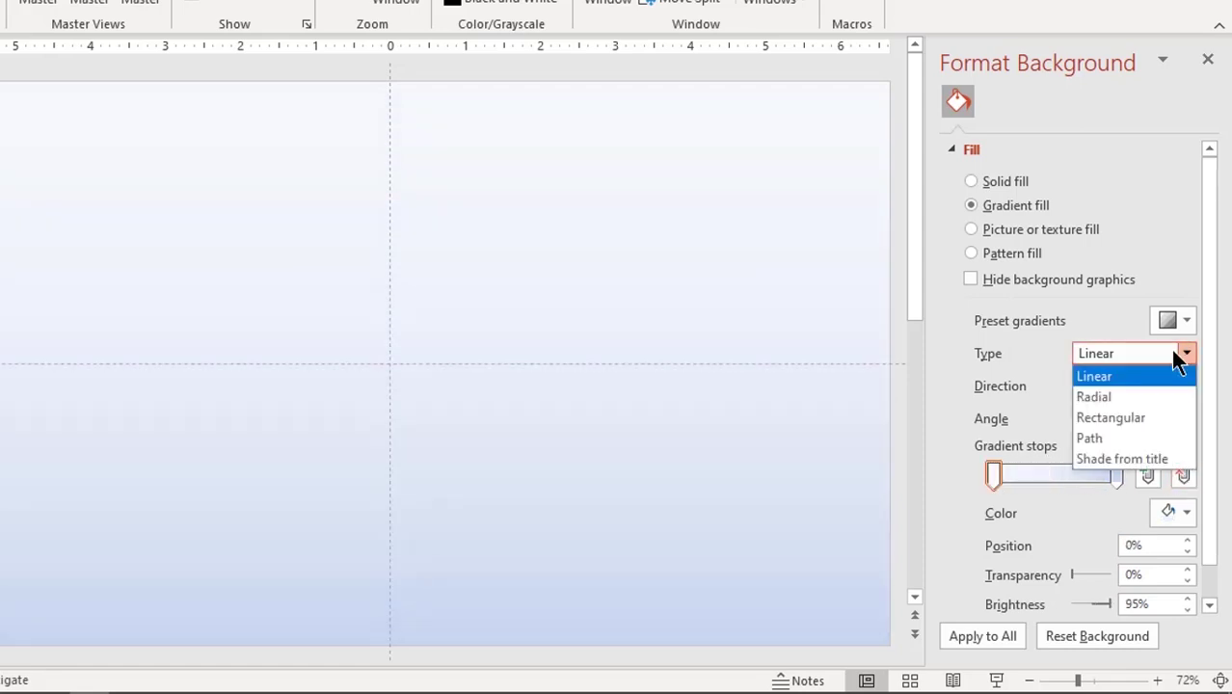
click(1116, 396)
click(1173, 383)
click(1107, 432)
Step: Color the background gradient's end stop white darkened by 15% and its first stop plain white, then close the background settings
click(1115, 473)
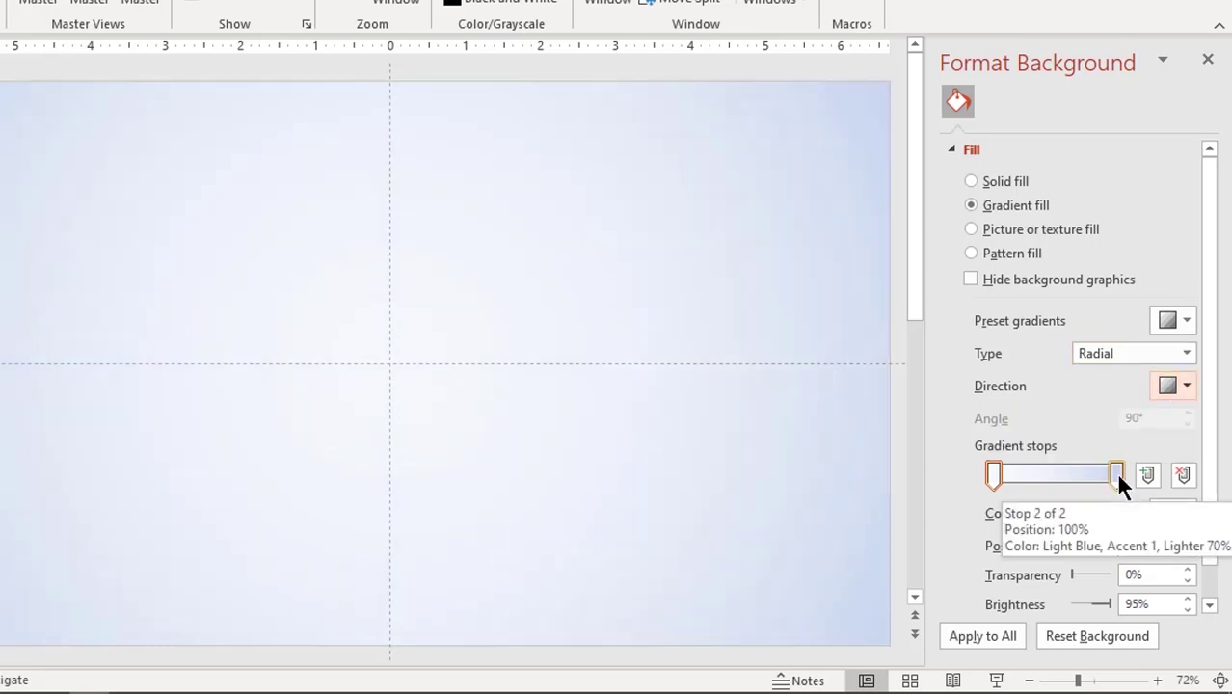
click(1179, 508)
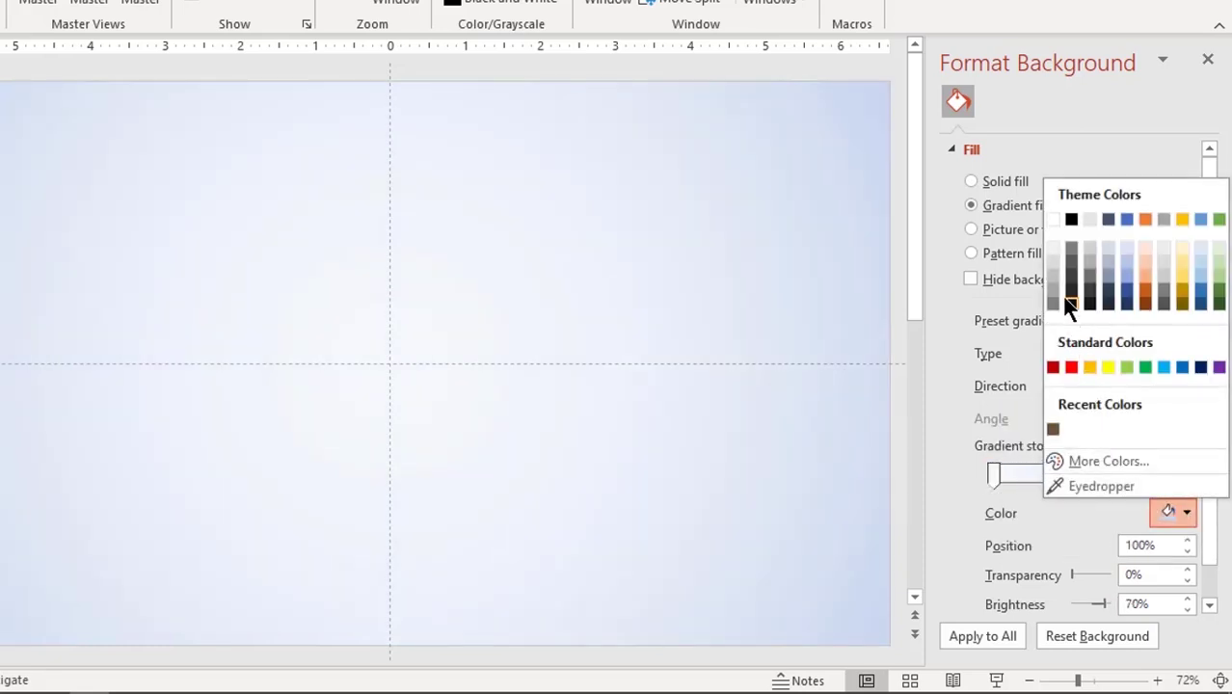
click(1053, 263)
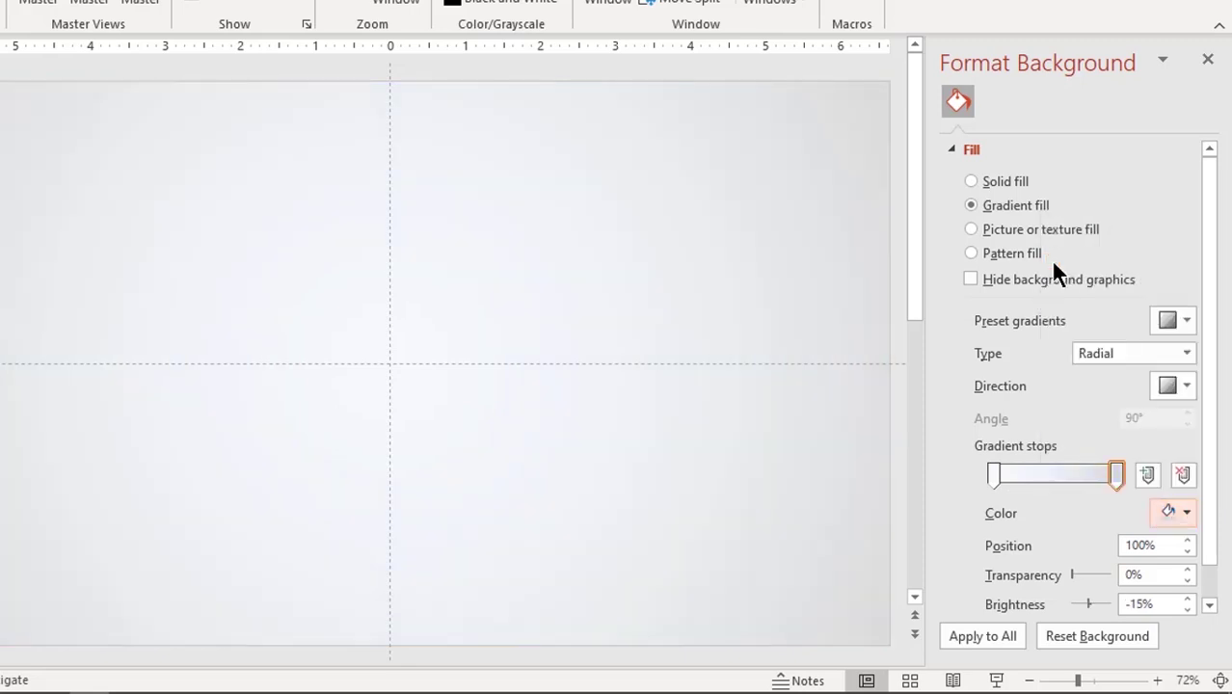
click(995, 474)
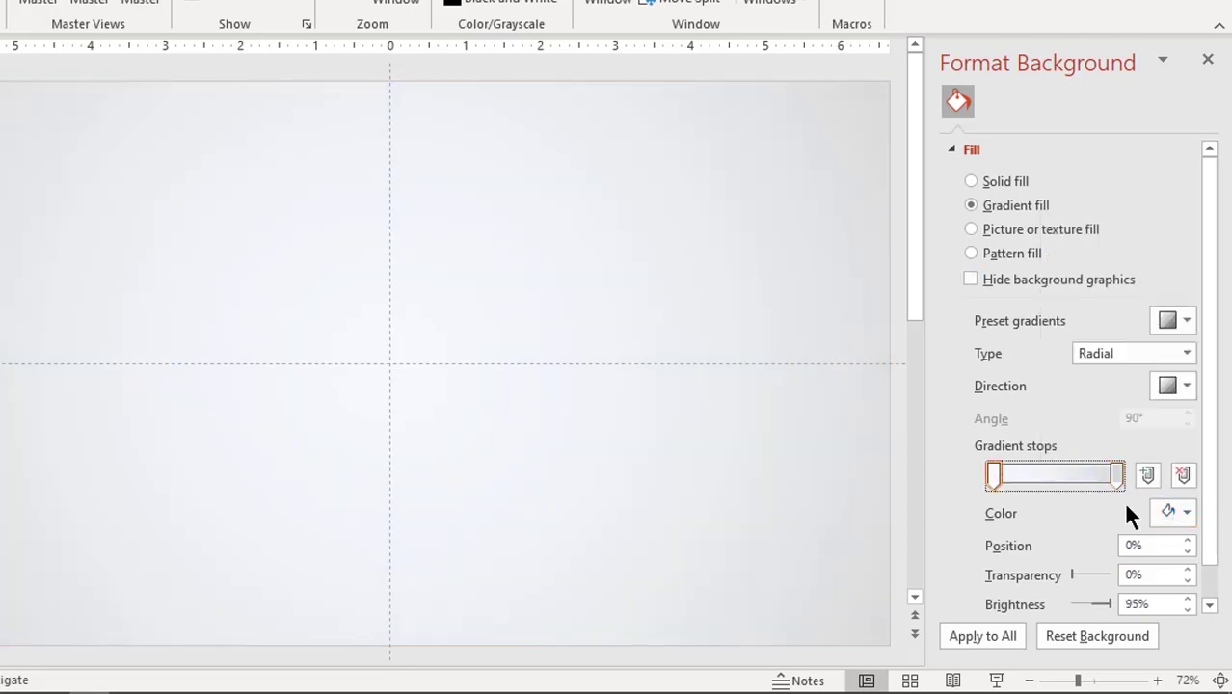
click(1171, 514)
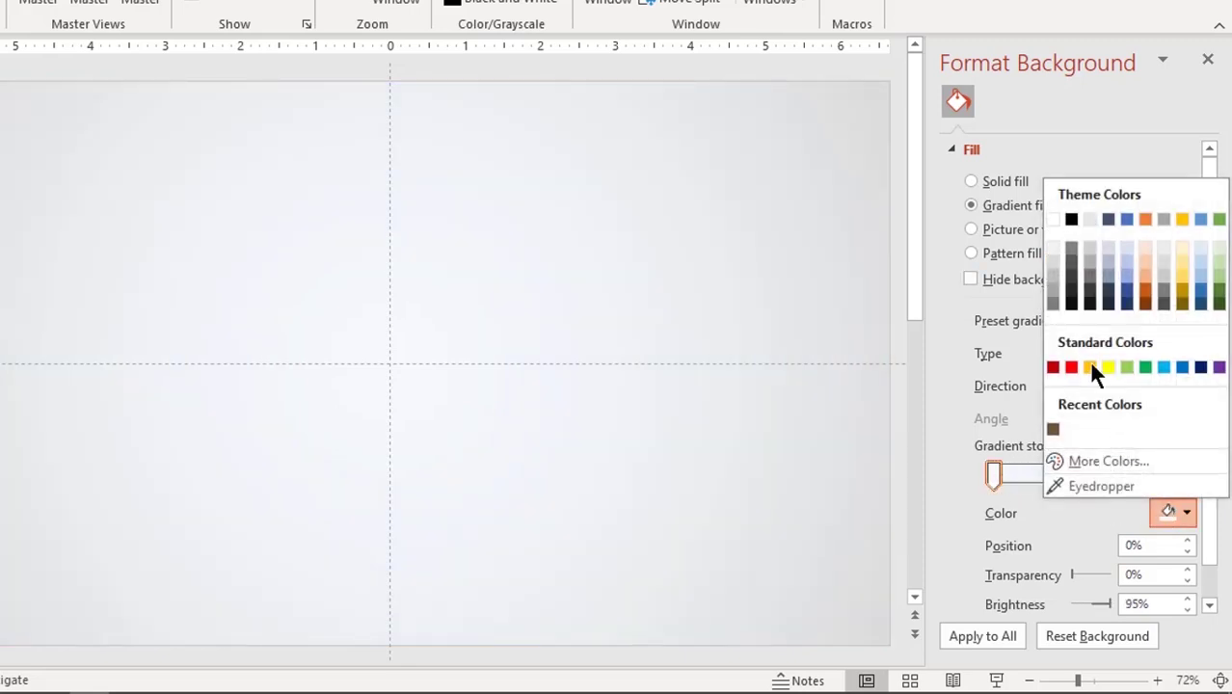
click(1052, 221)
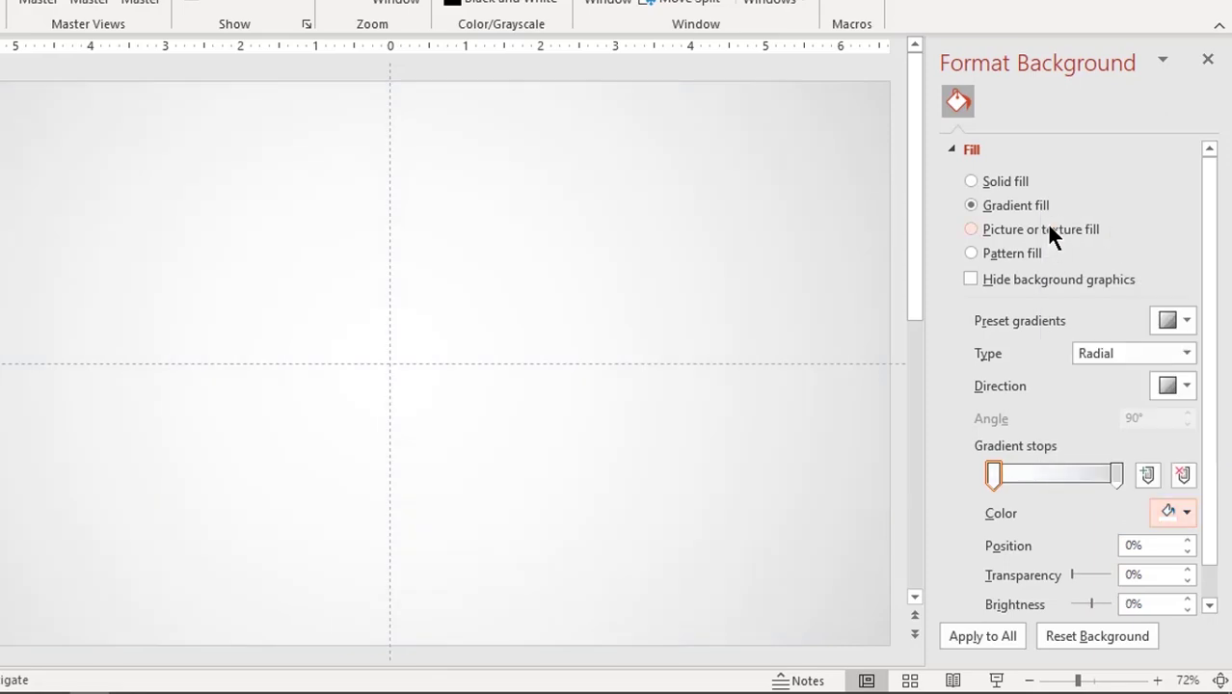
click(1116, 474)
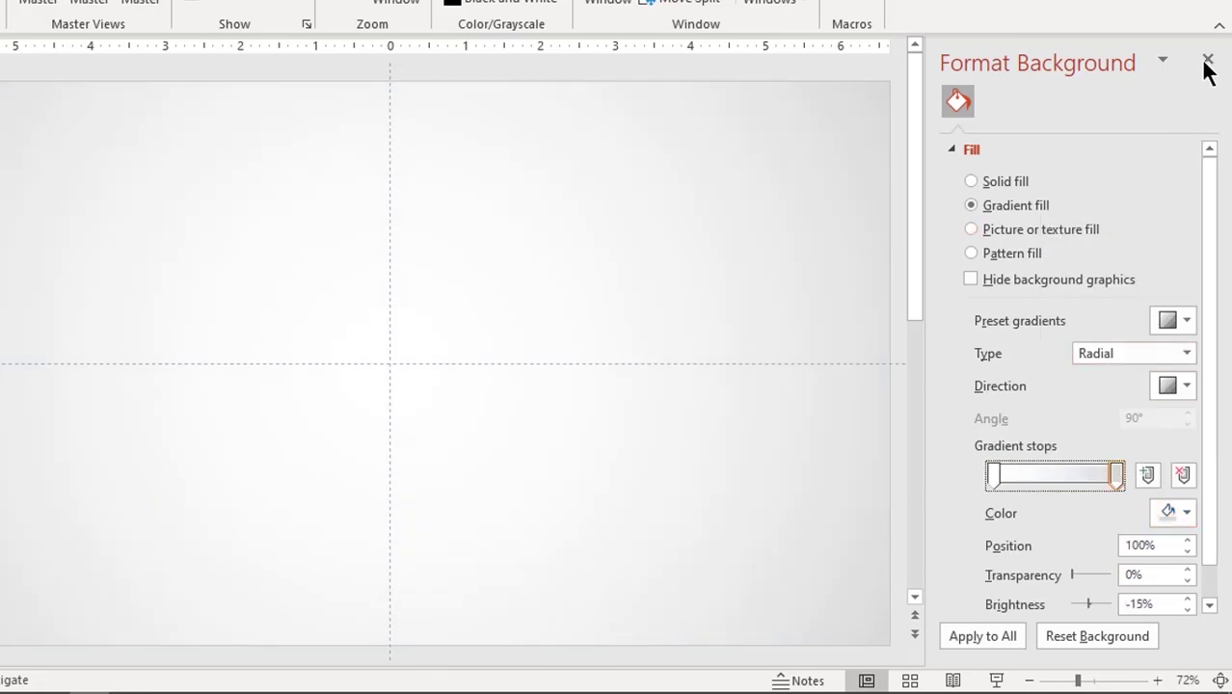
click(1206, 62)
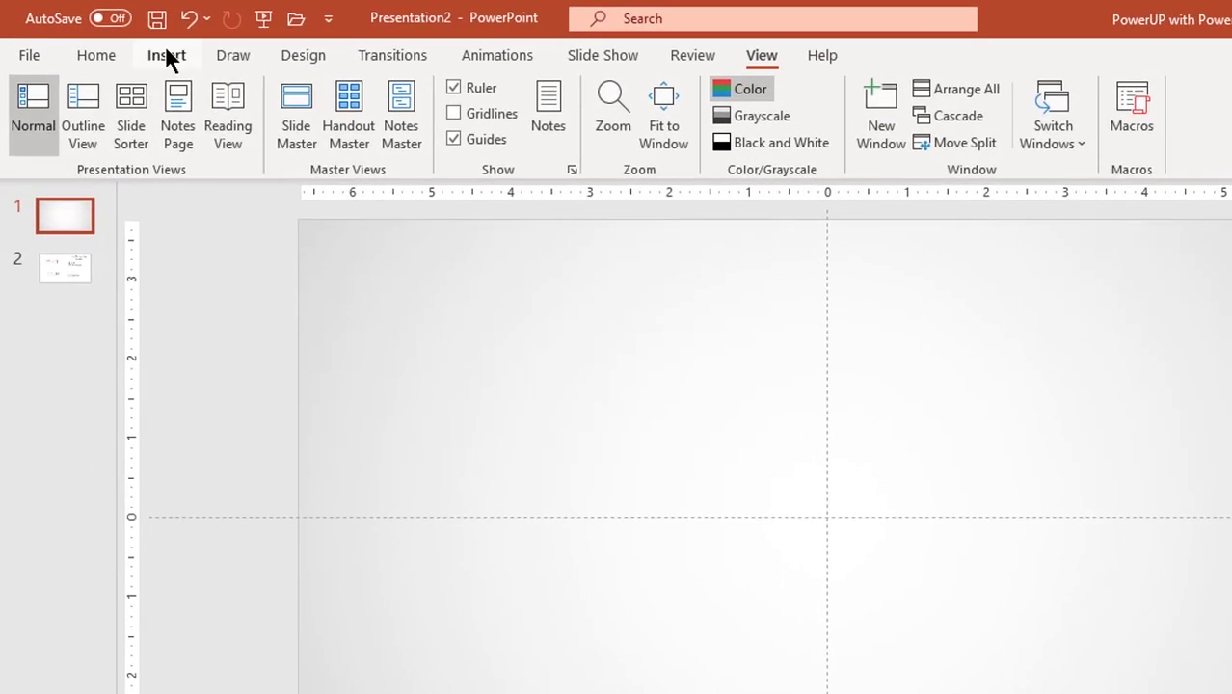
Step: Draw a rectangle about 3.11" wide and 2.45" high, mostly above and left of the slide center
click(166, 53)
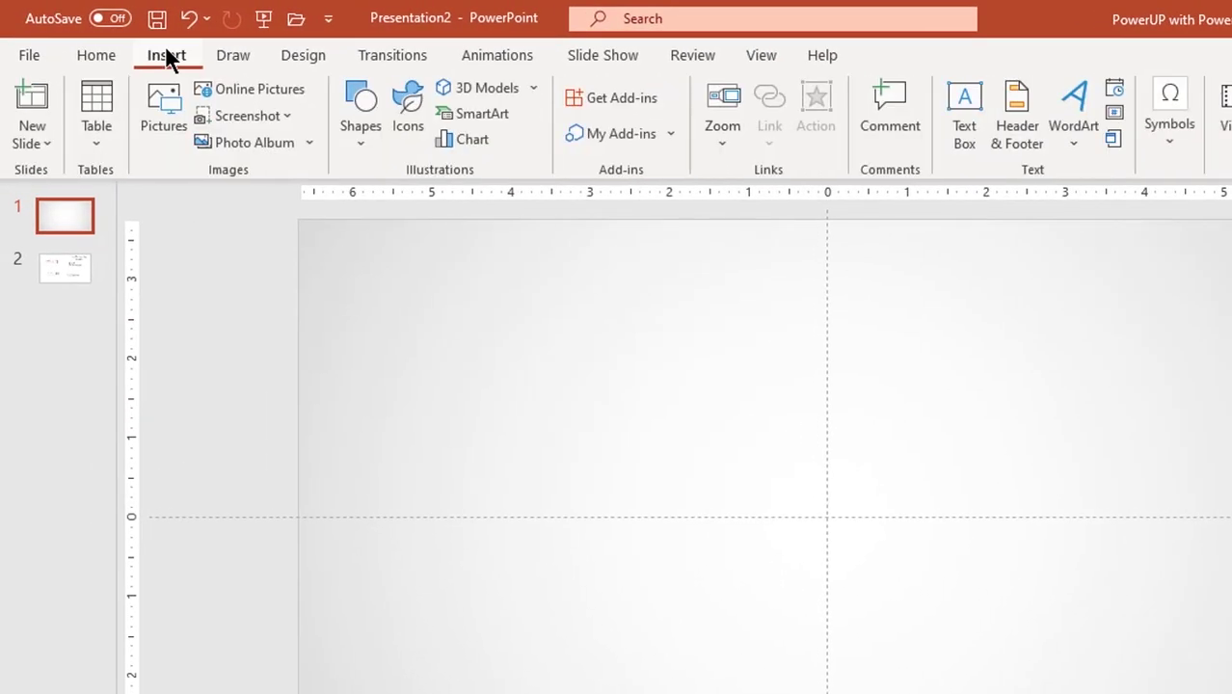
click(356, 145)
click(416, 200)
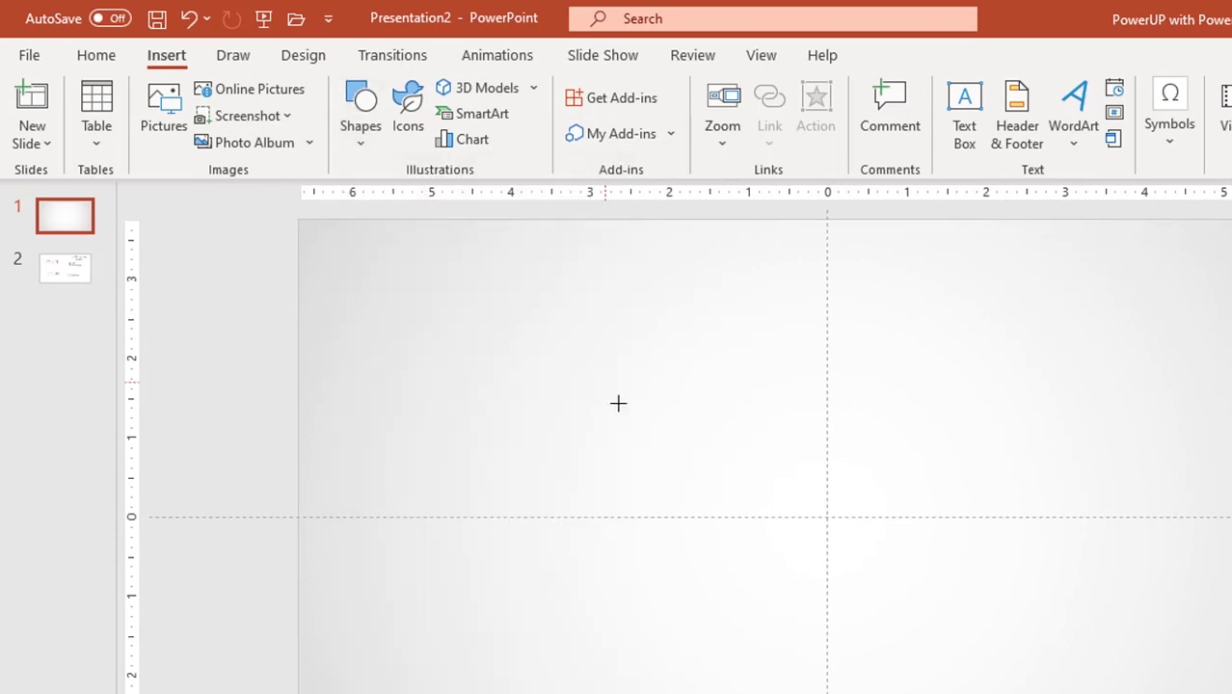
drag(519, 329, 718, 485)
drag(661, 425, 641, 408)
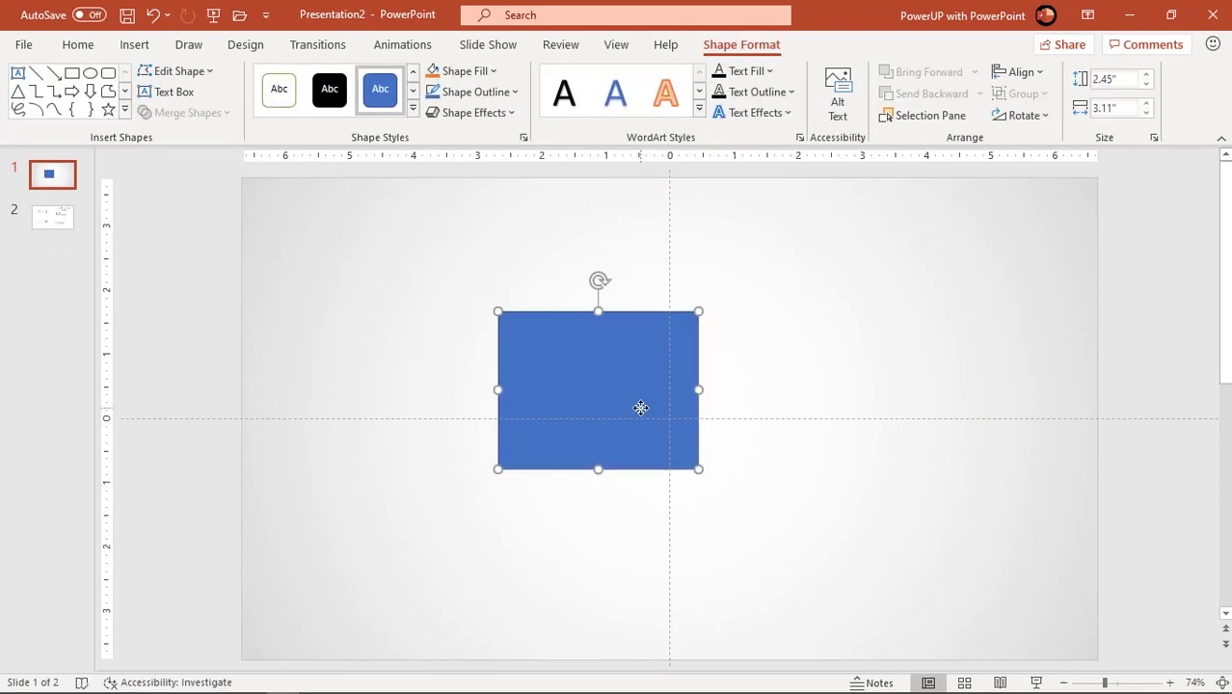
Step: Set the rectangle's solid fill transparency to about 52%
right_click(641, 408)
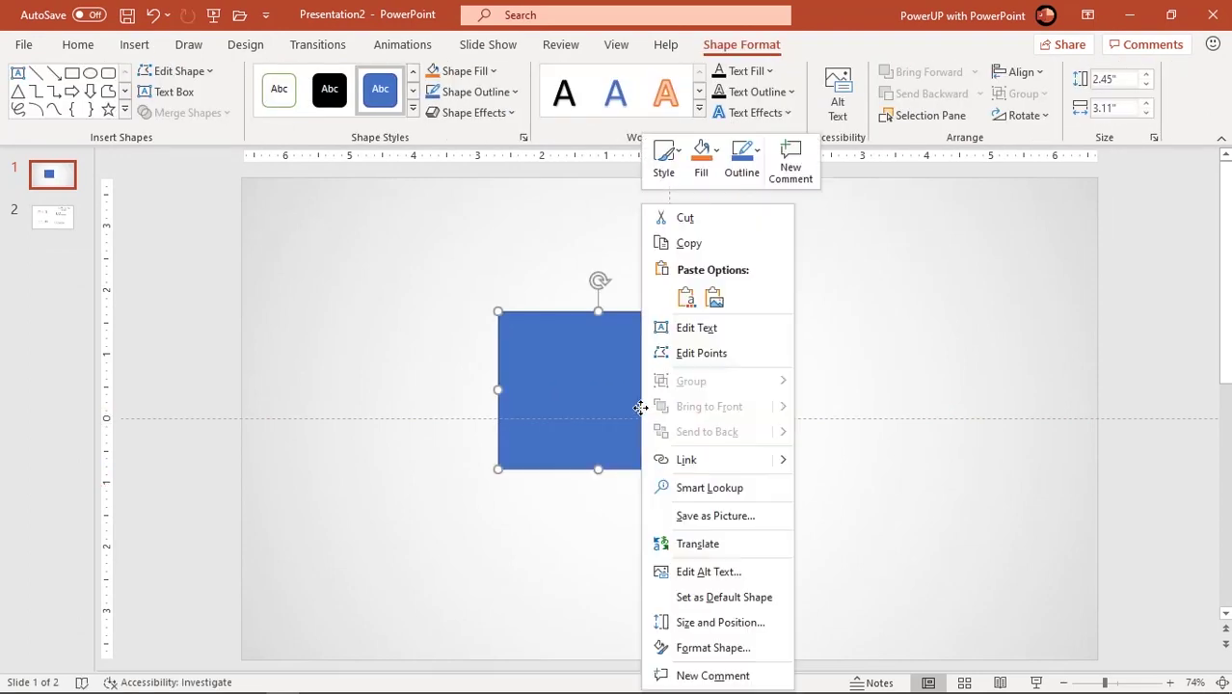
click(686, 648)
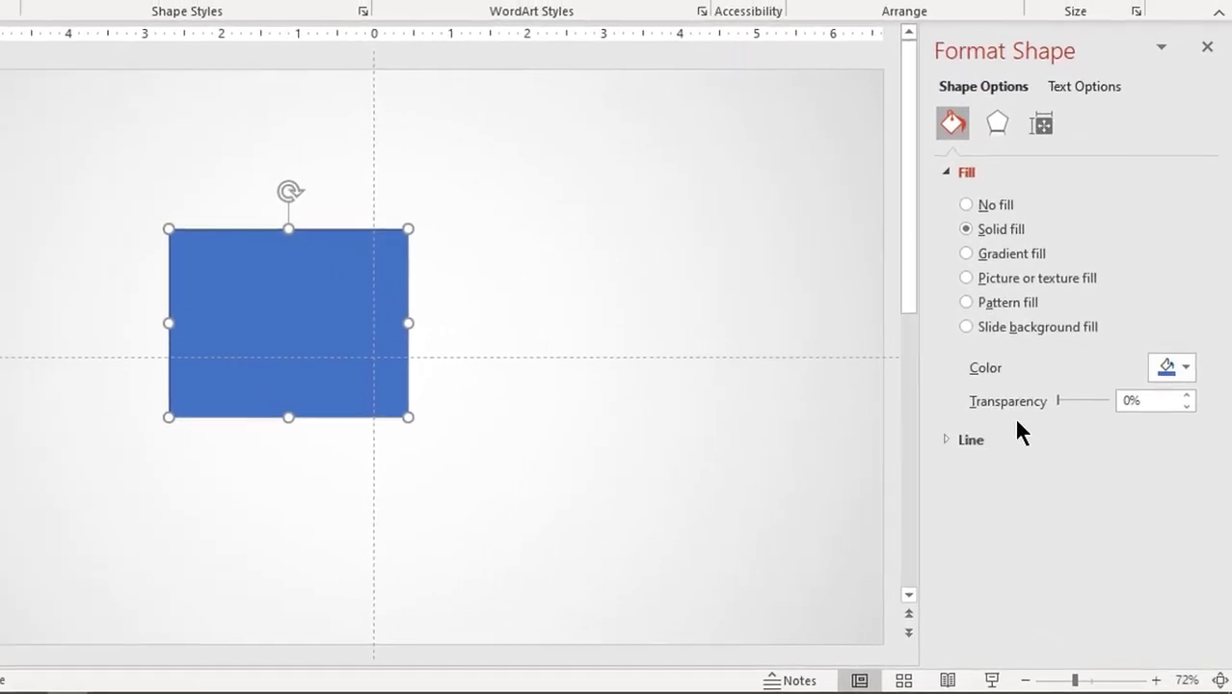
drag(1057, 400, 1079, 399)
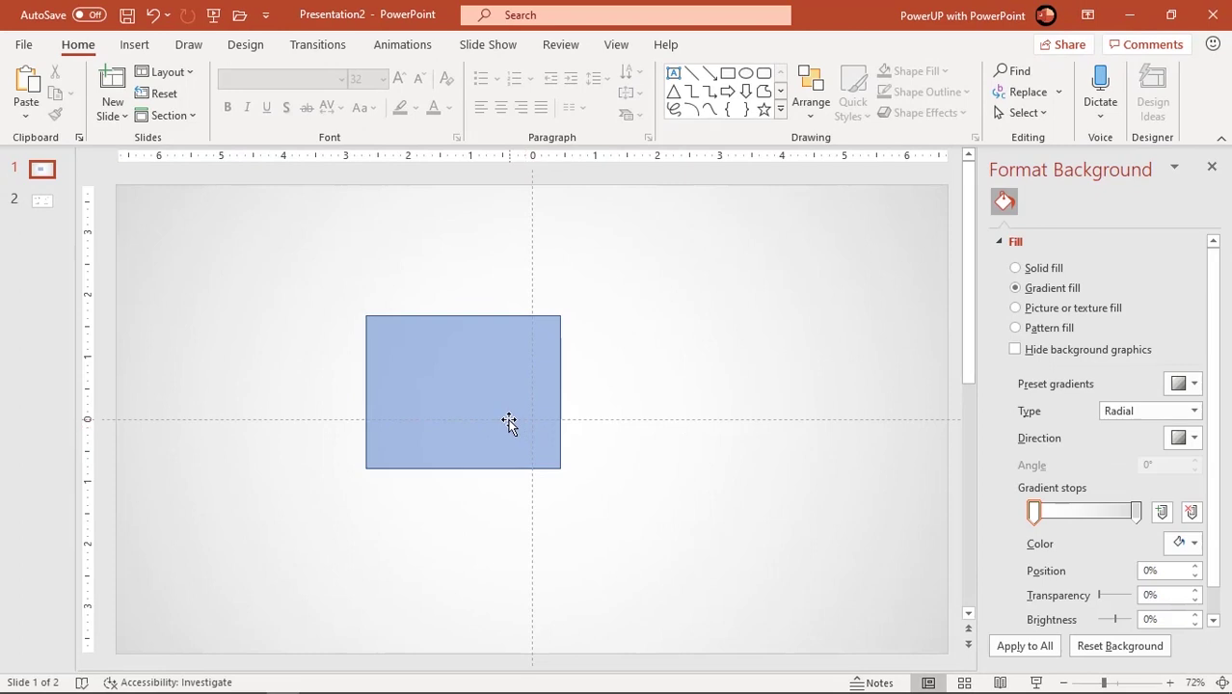
Step: Copy the rectangle and shape the copy into a smaller one overlapping the lower edge of the original
click(509, 420)
drag(509, 418, 437, 502)
drag(578, 495, 550, 493)
drag(479, 573, 599, 399)
click(584, 507)
Step: Duplicate the lower rectangle and resize the copy to overlap the large rectangle's right side, starting at the vertical guide
click(457, 489)
key(ctrl+d)
drag(616, 335, 621, 331)
drag(610, 448, 608, 452)
drag(702, 393, 682, 393)
Step: Add a fourth rectangle about 1.67" wide and 2.02" high overlapping the other three just below the slide center
drag(634, 401, 628, 403)
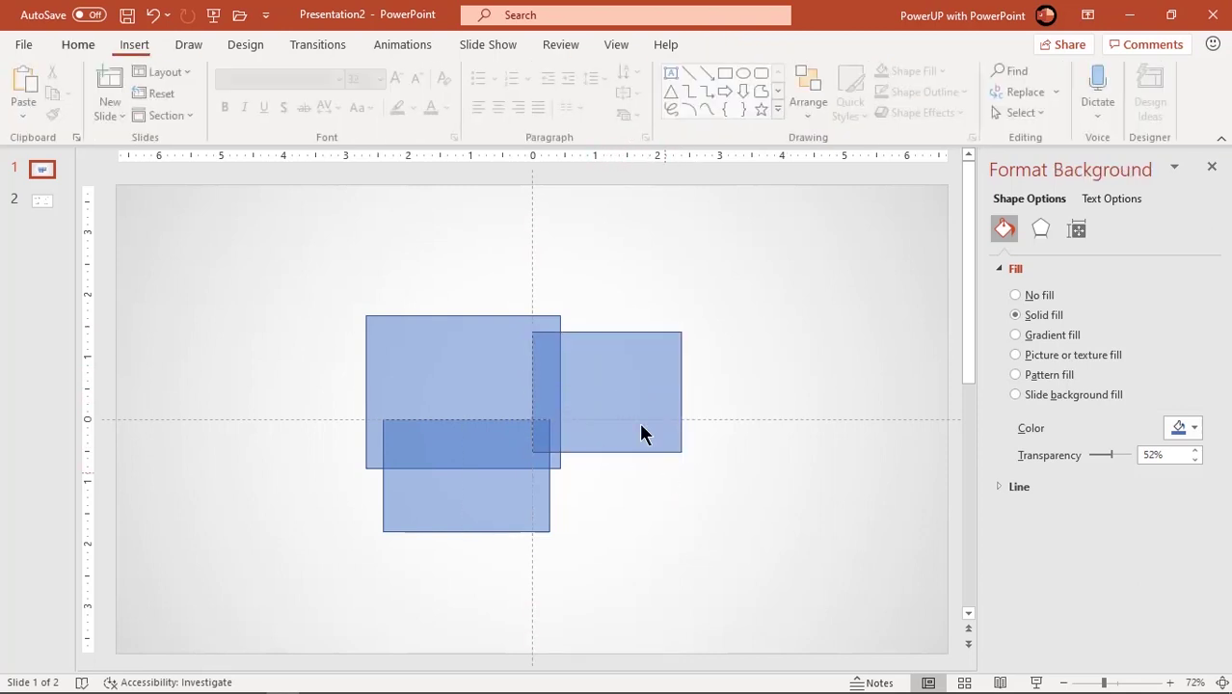
mouse_move(626, 493)
mouse_down()
mouse_move(602, 500)
mouse_move(600, 484)
mouse_move(623, 487)
mouse_up()
drag(572, 544, 526, 594)
scroll(572, 552, up, 5)
scroll(559, 545, down, 5)
scroll(639, 514, down, 3)
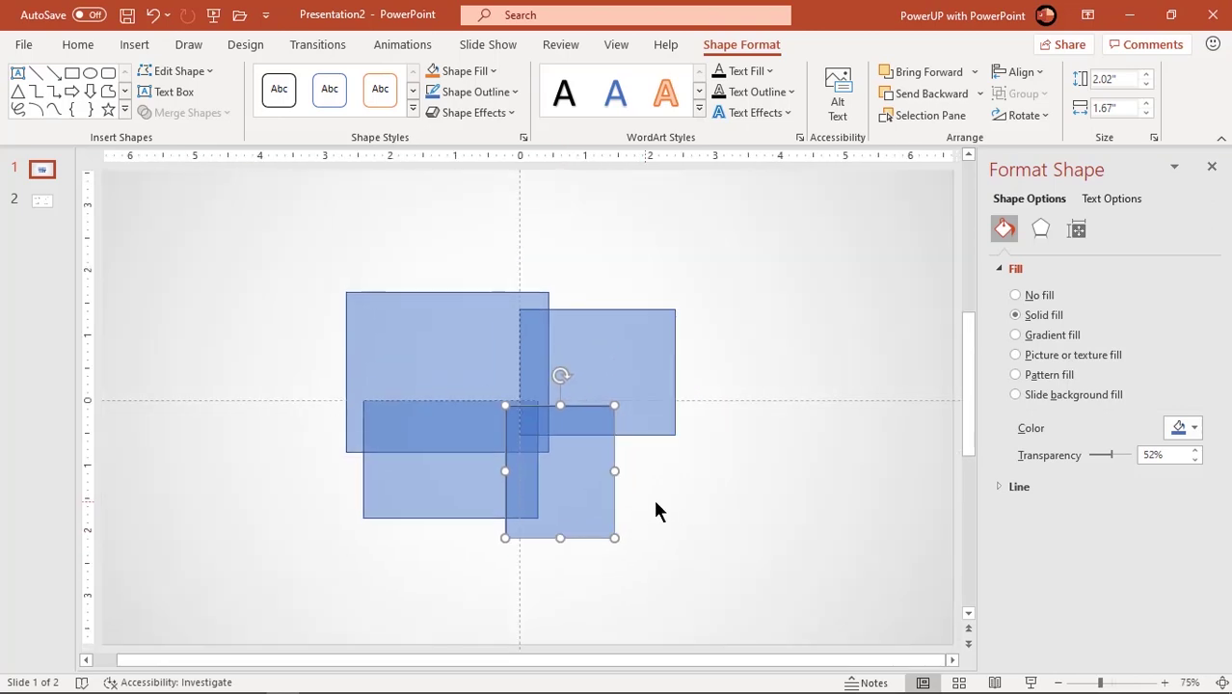
click(769, 501)
Step: Bring the large upper-left rectangle in front of the other rectangles
click(476, 363)
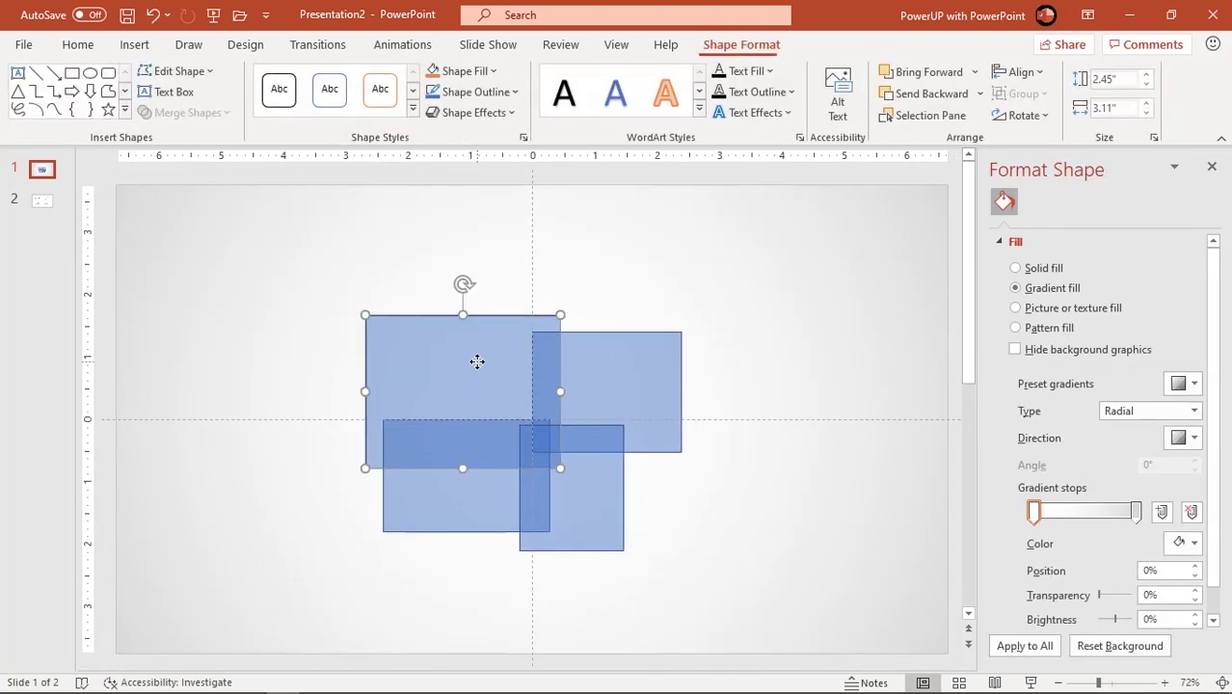
right_click(477, 362)
click(525, 407)
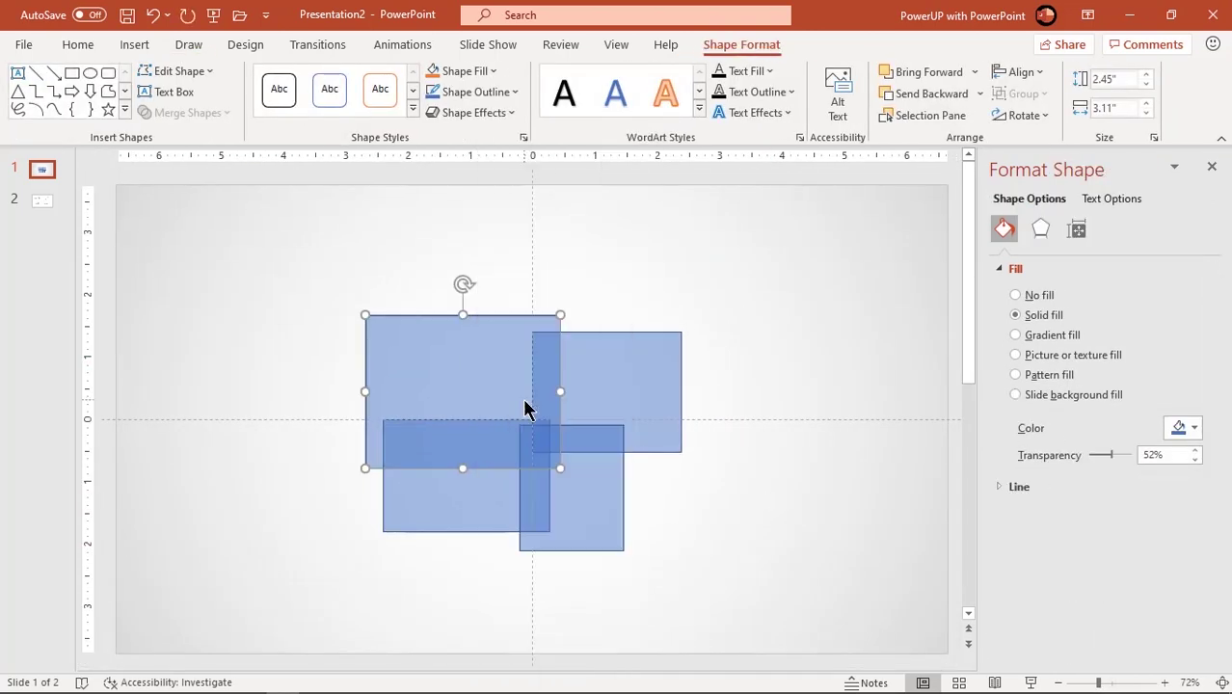
click(727, 364)
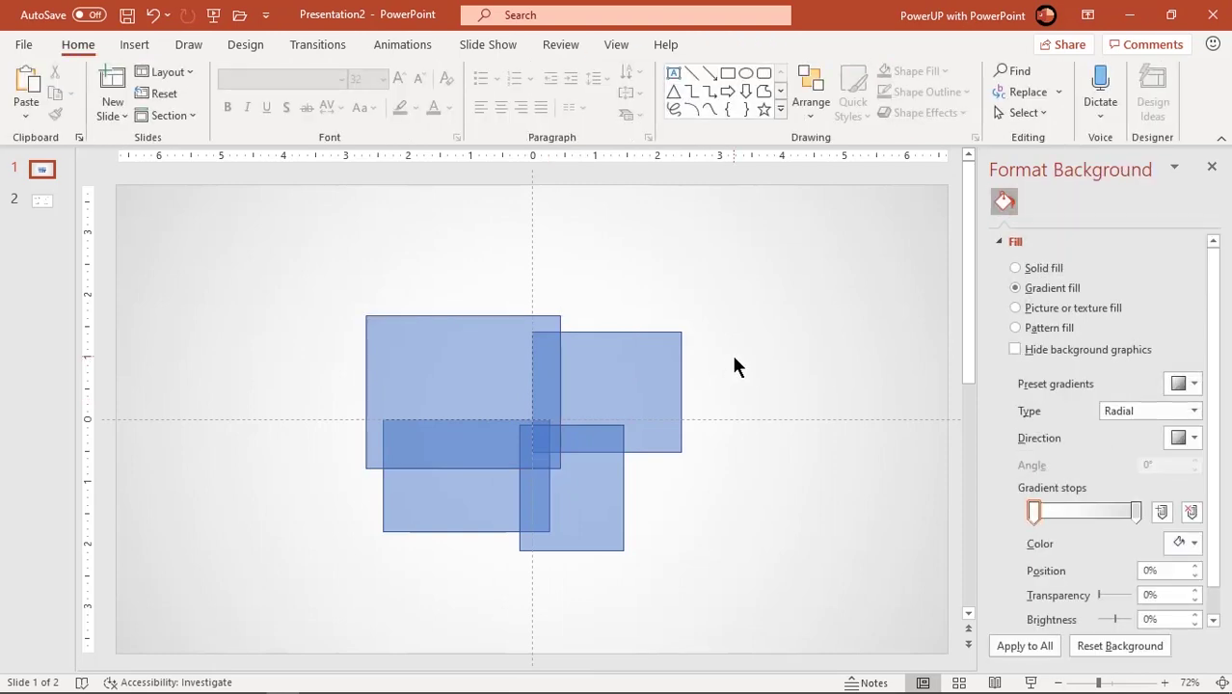
Step: Give the upper-right rectangle a linear gradient fill running from left to right at 0°
click(678, 375)
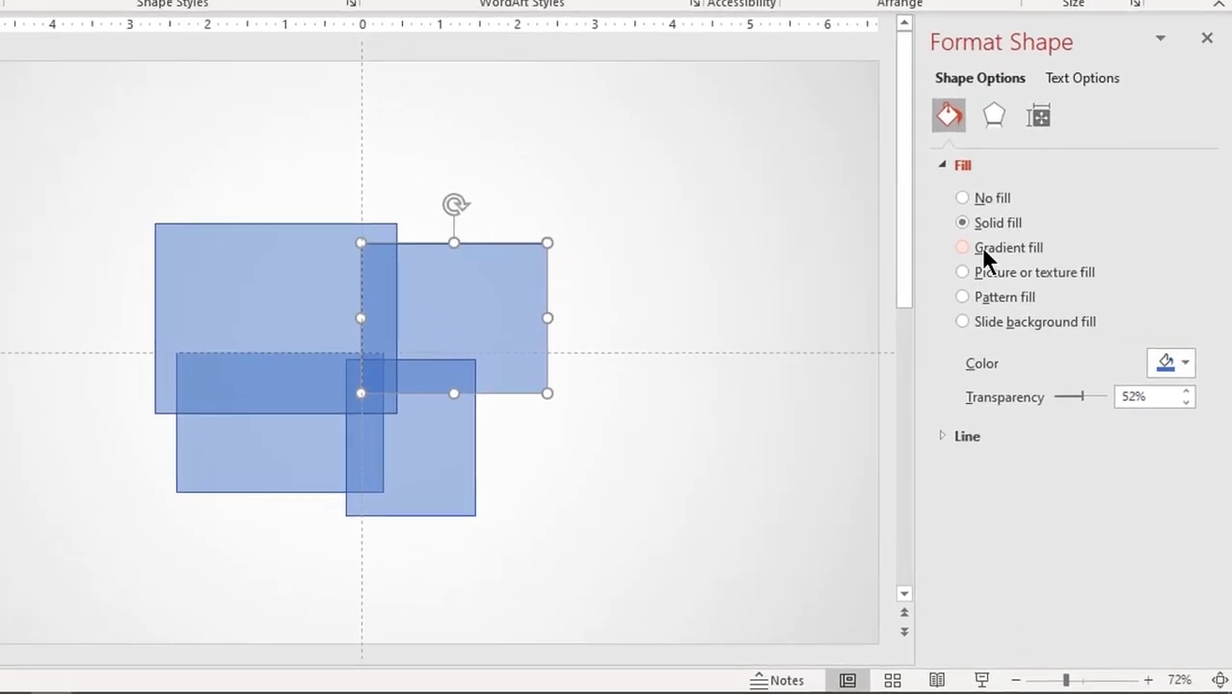
click(1029, 334)
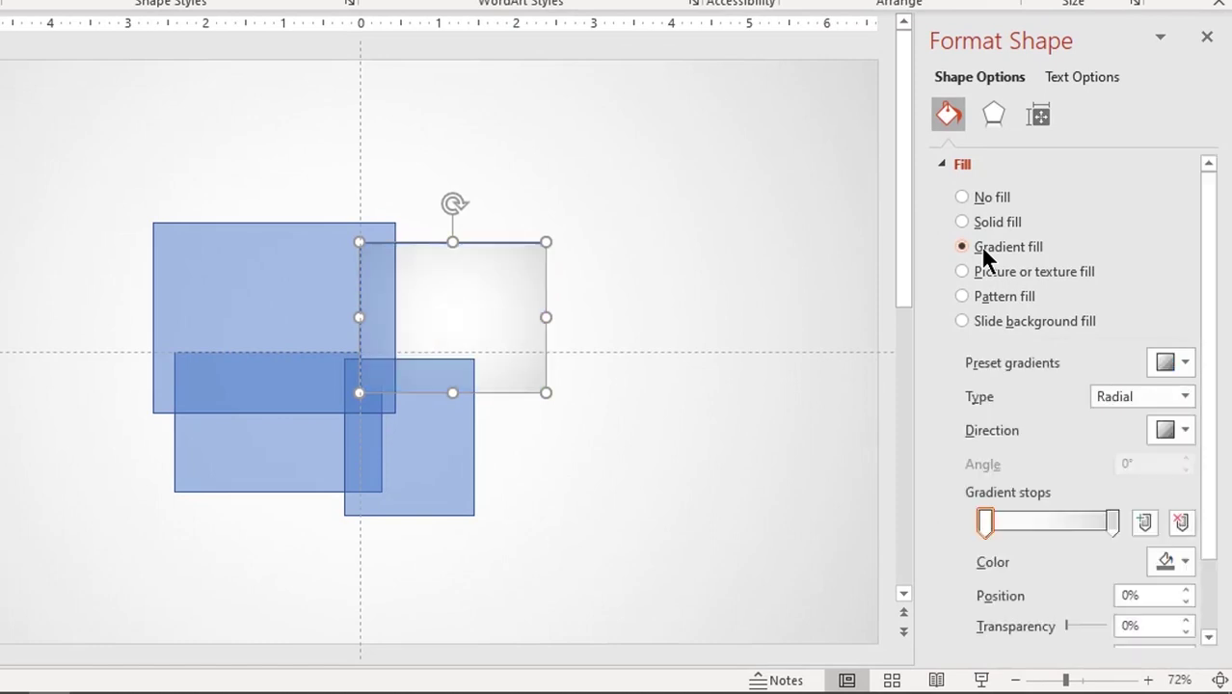
click(1183, 396)
click(1153, 421)
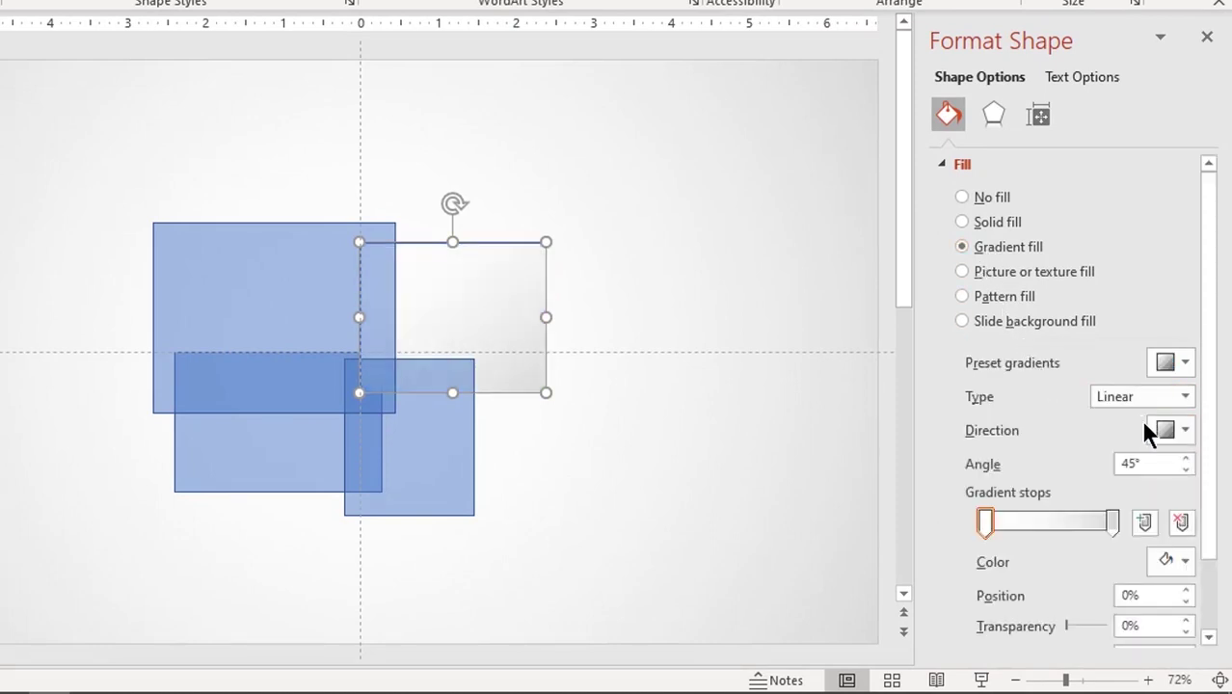
click(1174, 431)
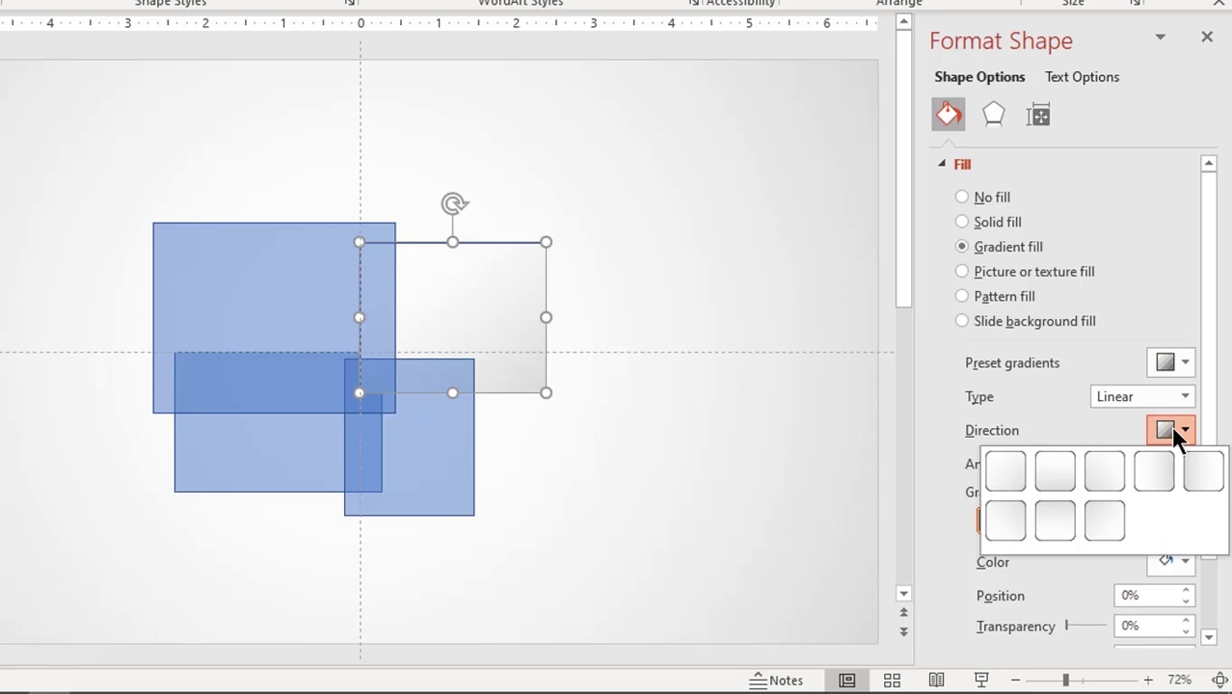
click(1154, 472)
Step: Set the end gradient stop of the upper-right rectangle to the custom red-orange #F04528
click(1113, 521)
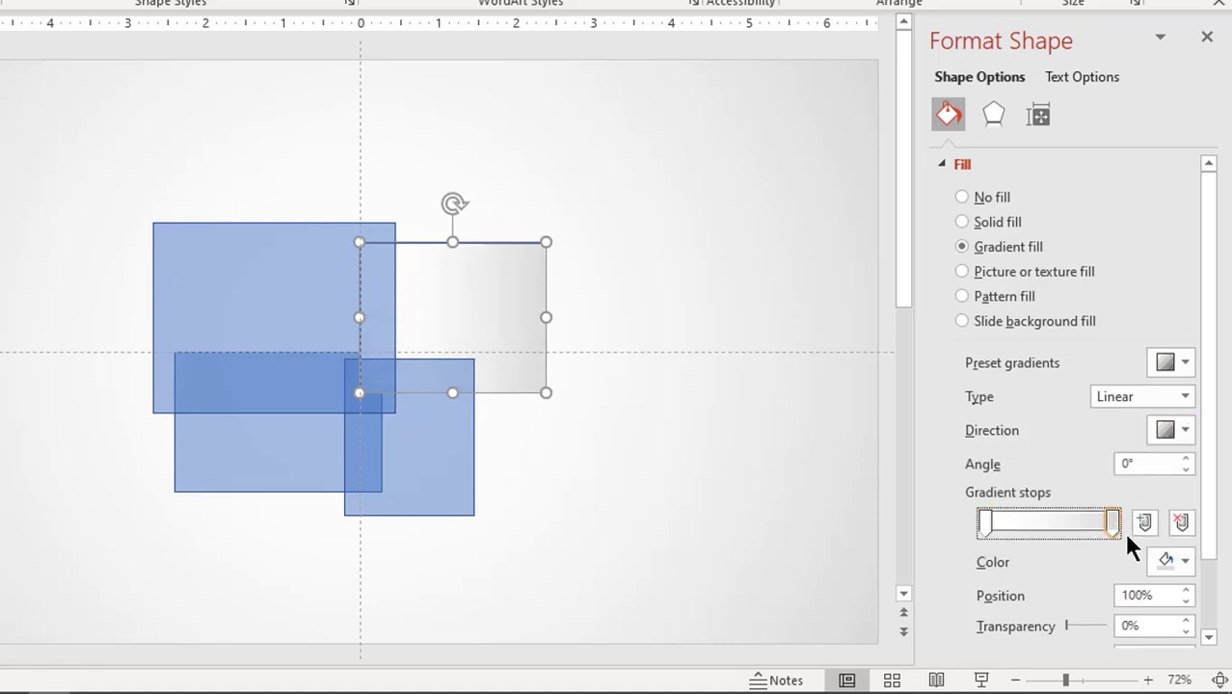
click(1169, 558)
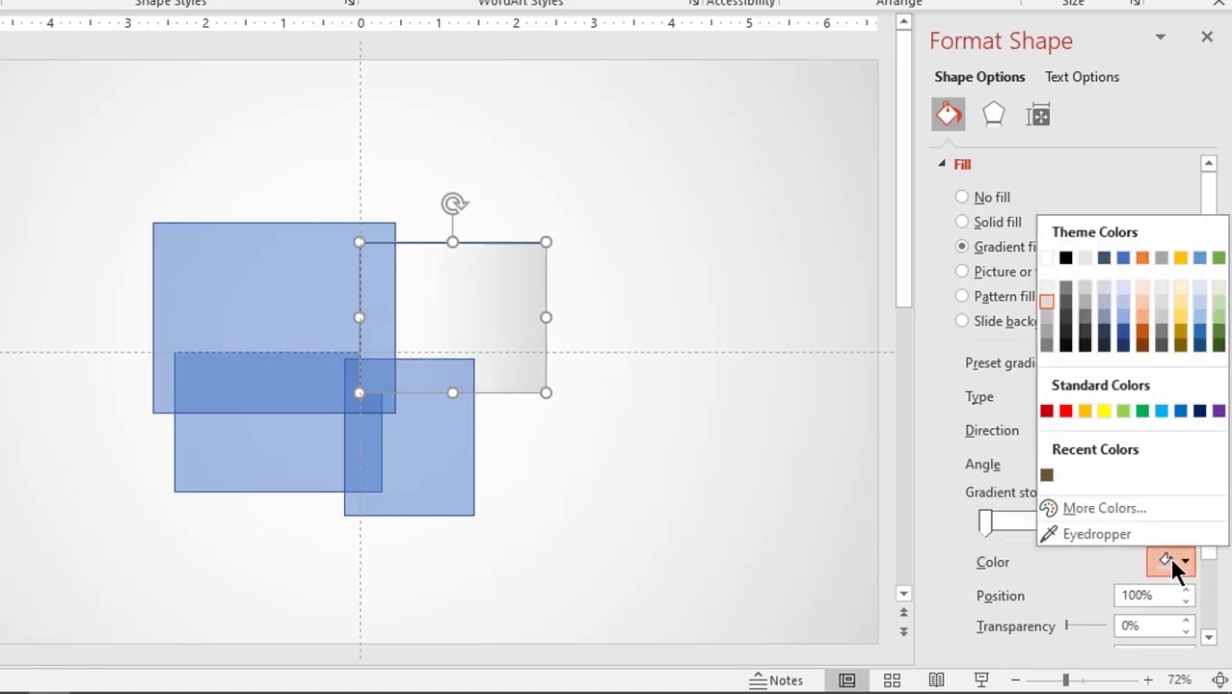
click(1099, 509)
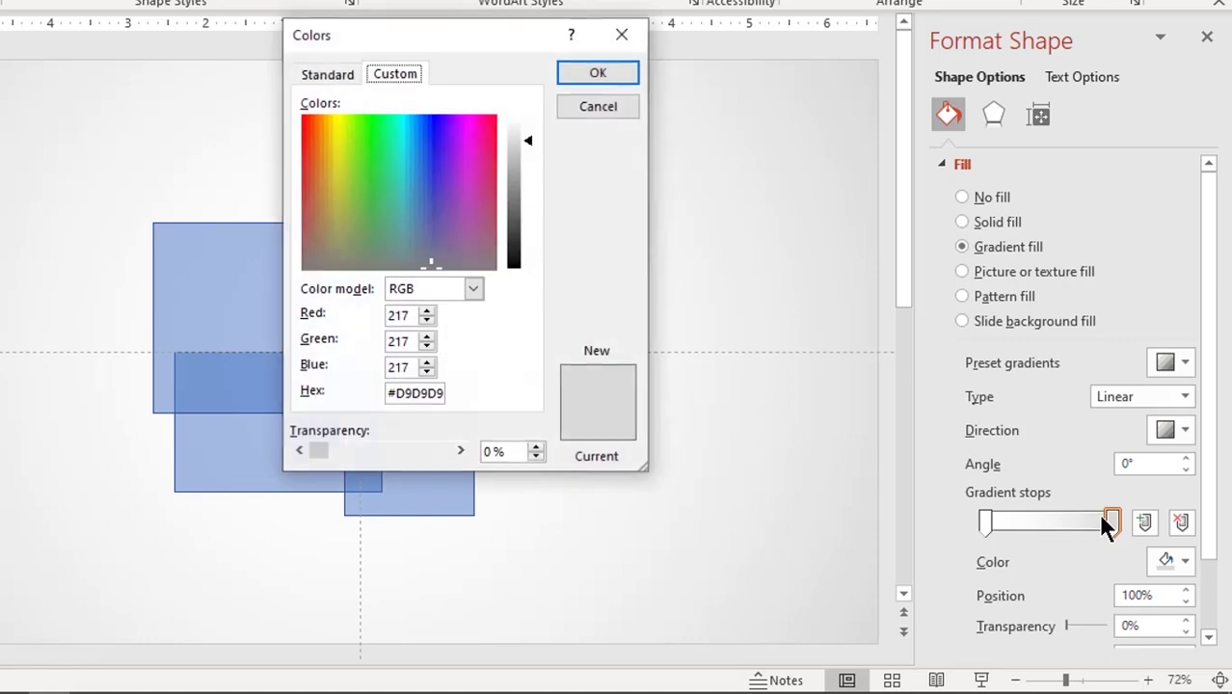
click(315, 130)
click(310, 138)
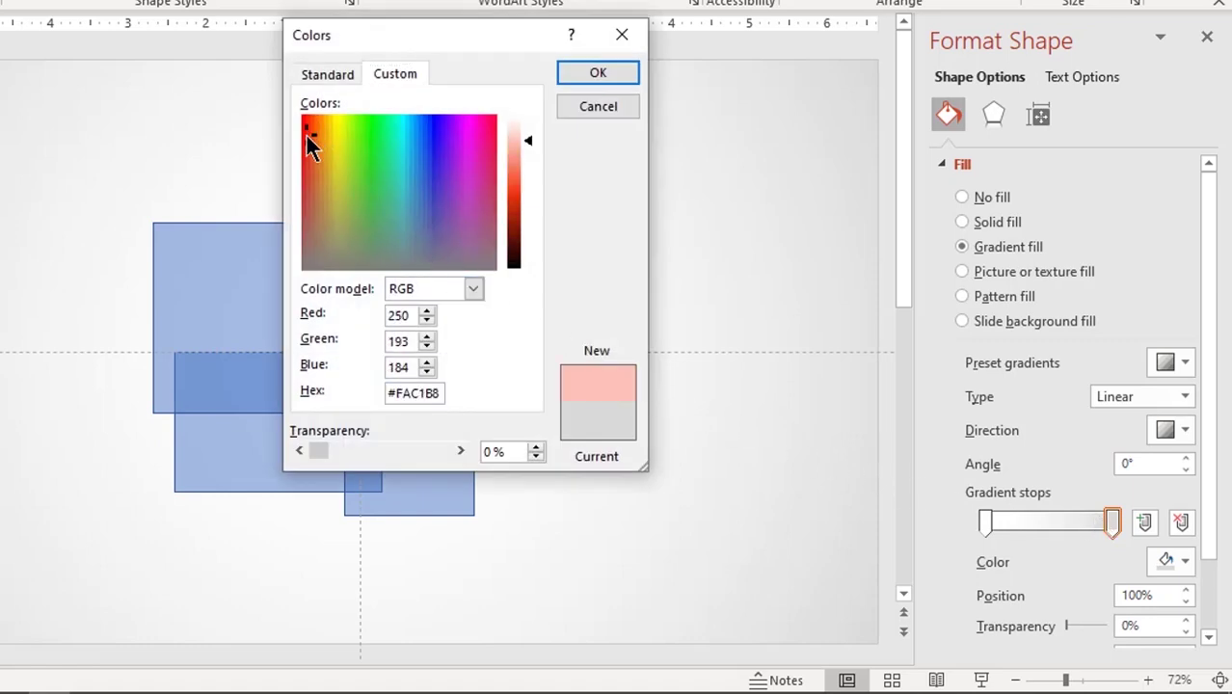
click(525, 190)
drag(518, 176, 511, 189)
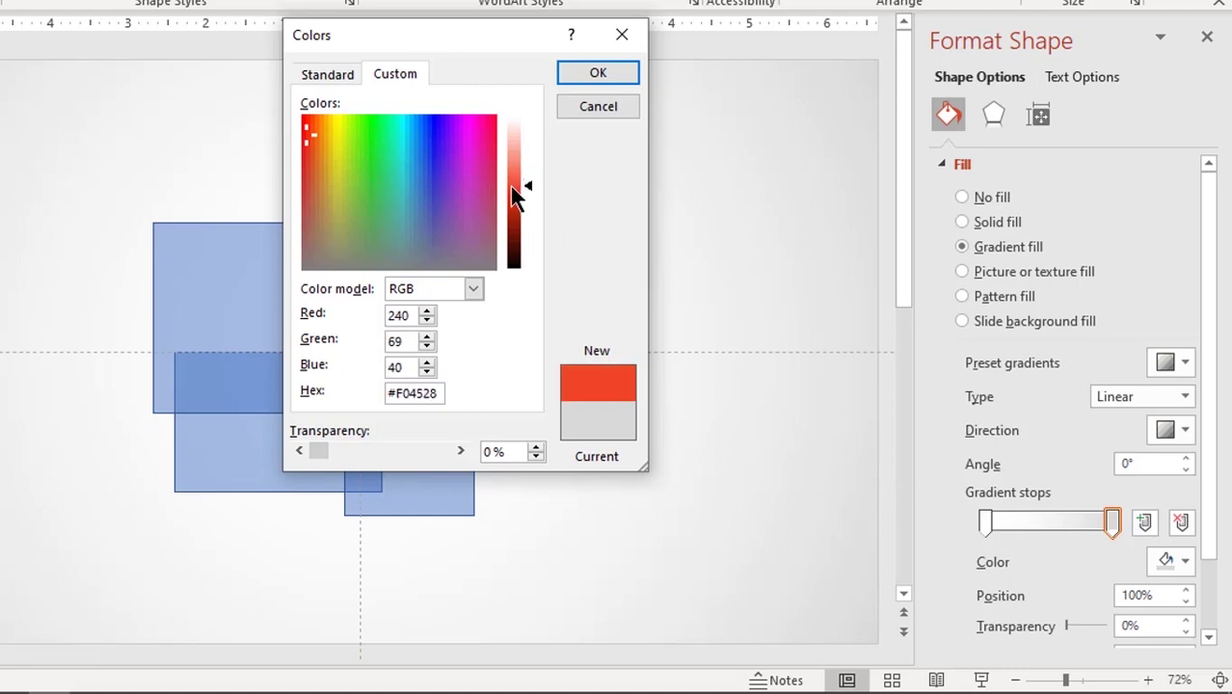
click(596, 79)
Step: Set the starting gradient stop of the upper-right rectangle to the standard yellow-orange color
click(984, 521)
click(1169, 560)
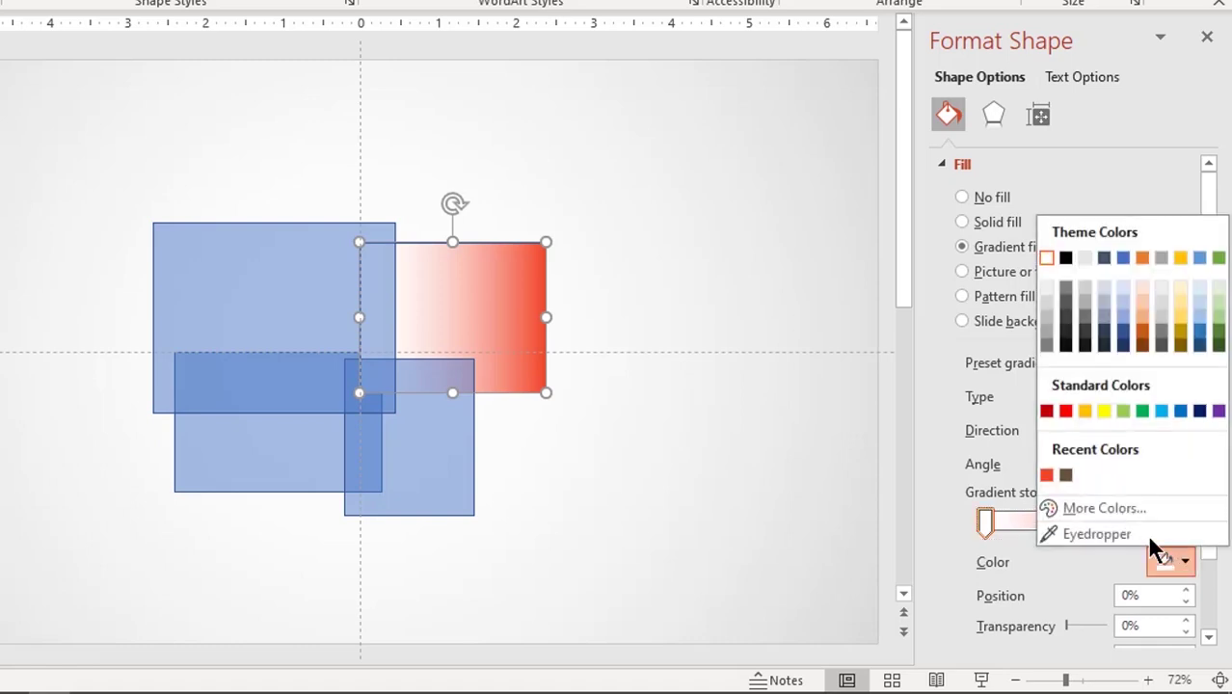
click(1083, 410)
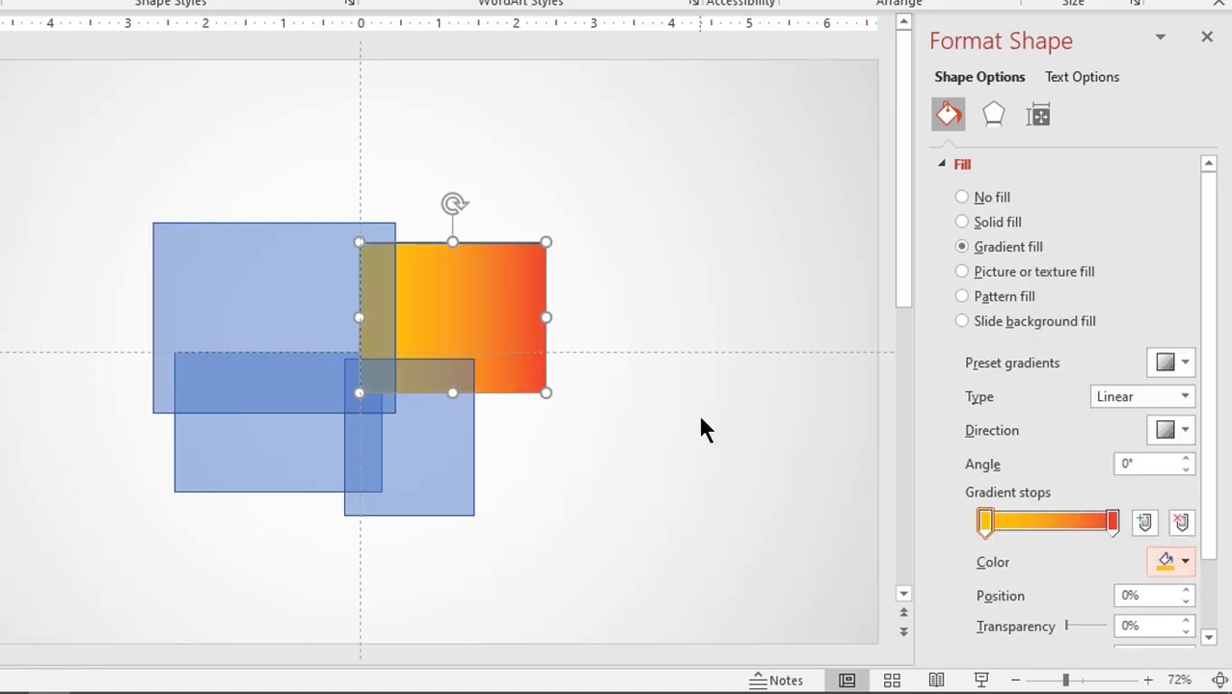
Step: Give the upper-right rectangle a solid white outline 2 pt wide
click(937, 163)
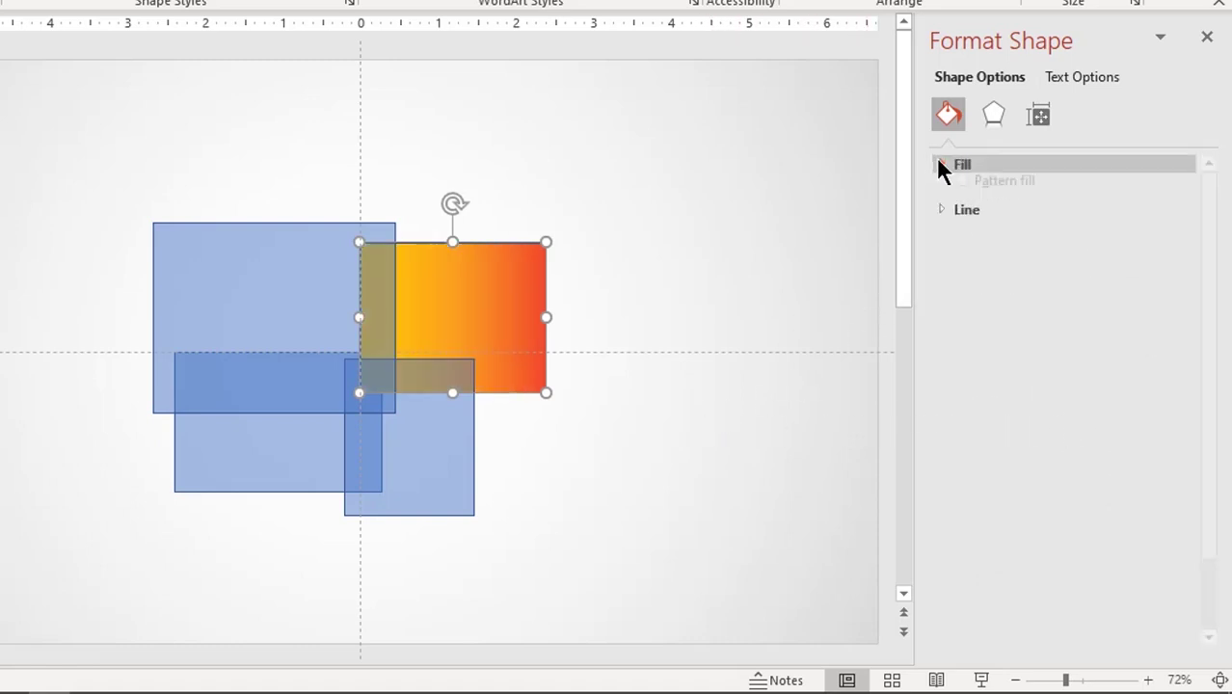
click(940, 199)
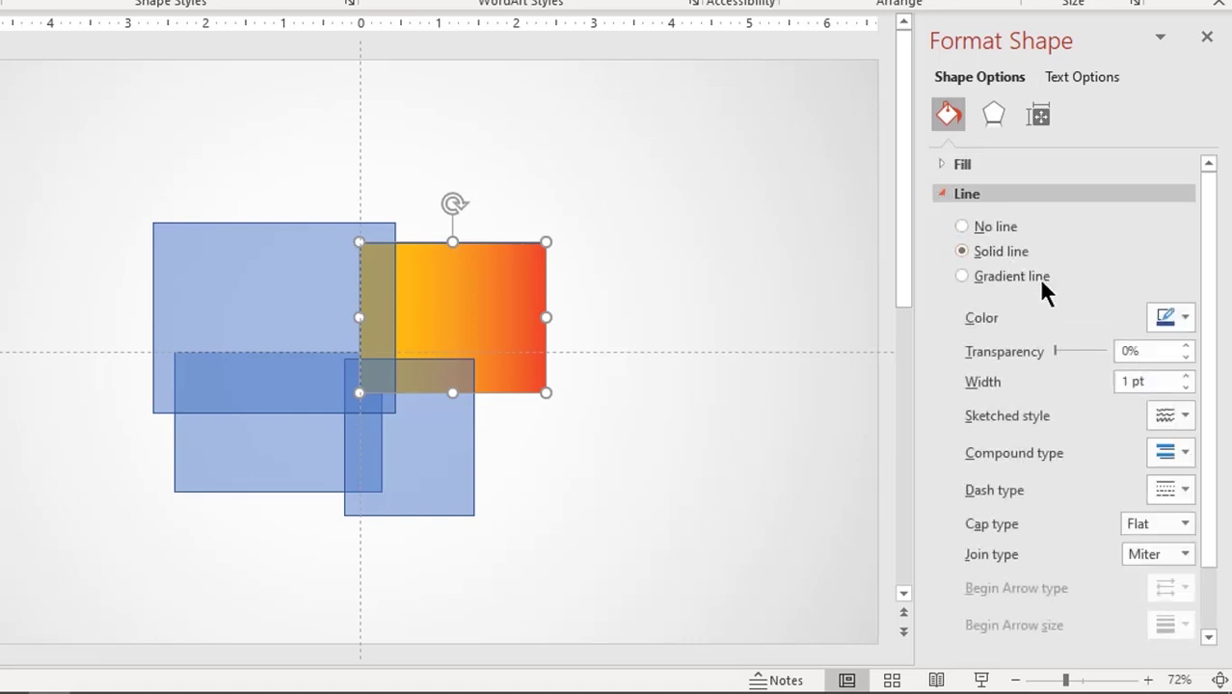
click(1167, 318)
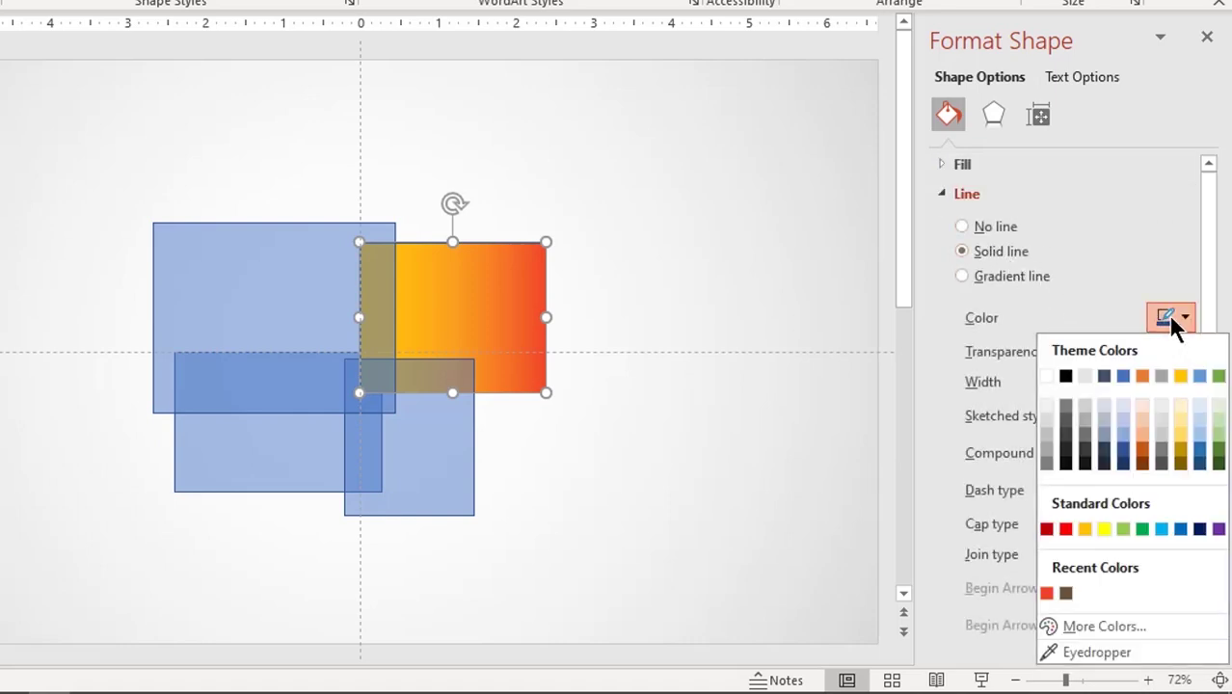
click(1046, 375)
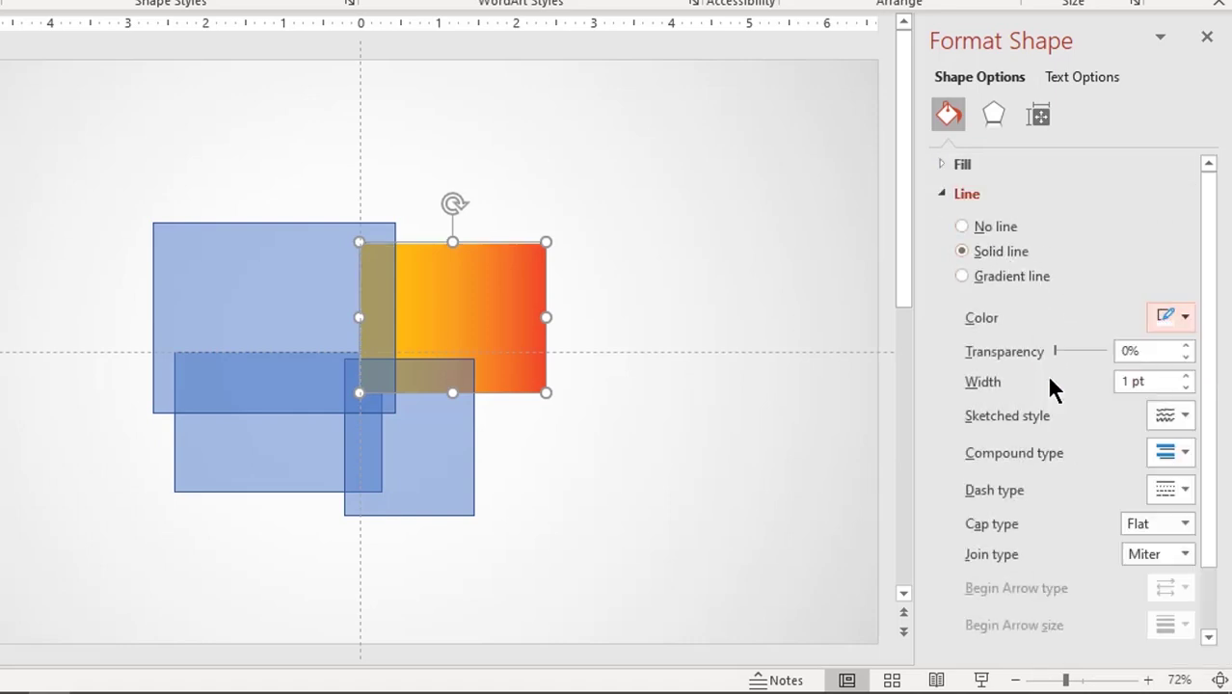
click(1185, 377)
click(1186, 377)
click(1186, 376)
click(1186, 377)
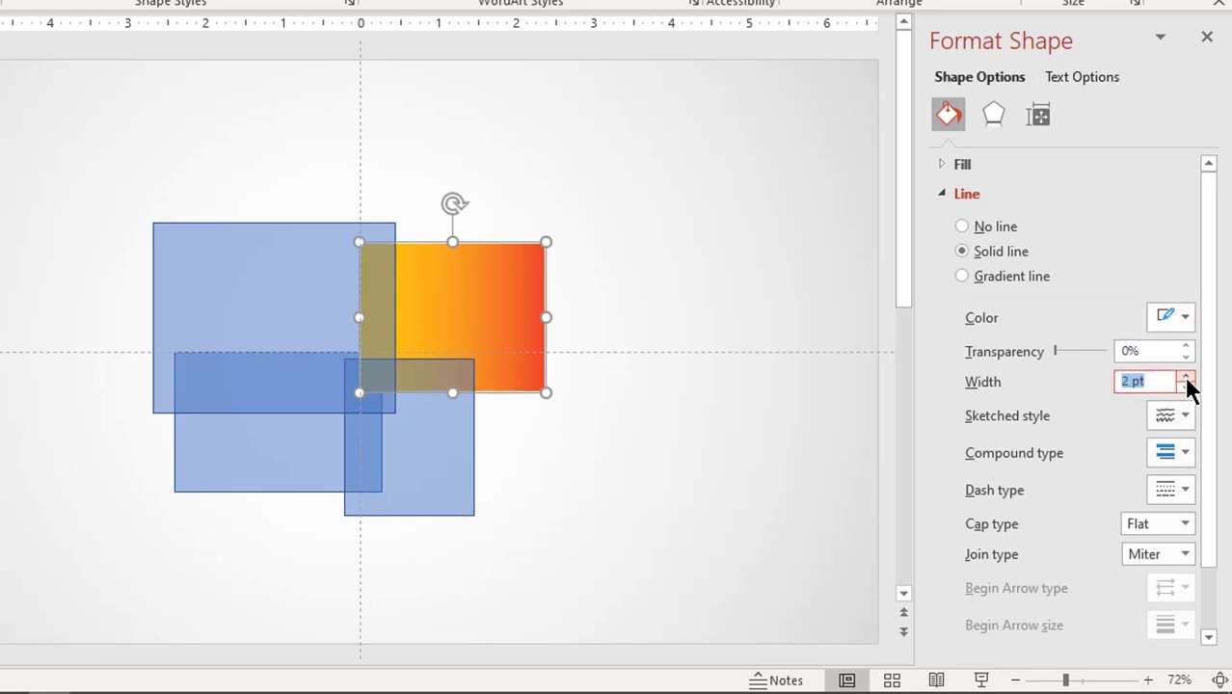
click(725, 431)
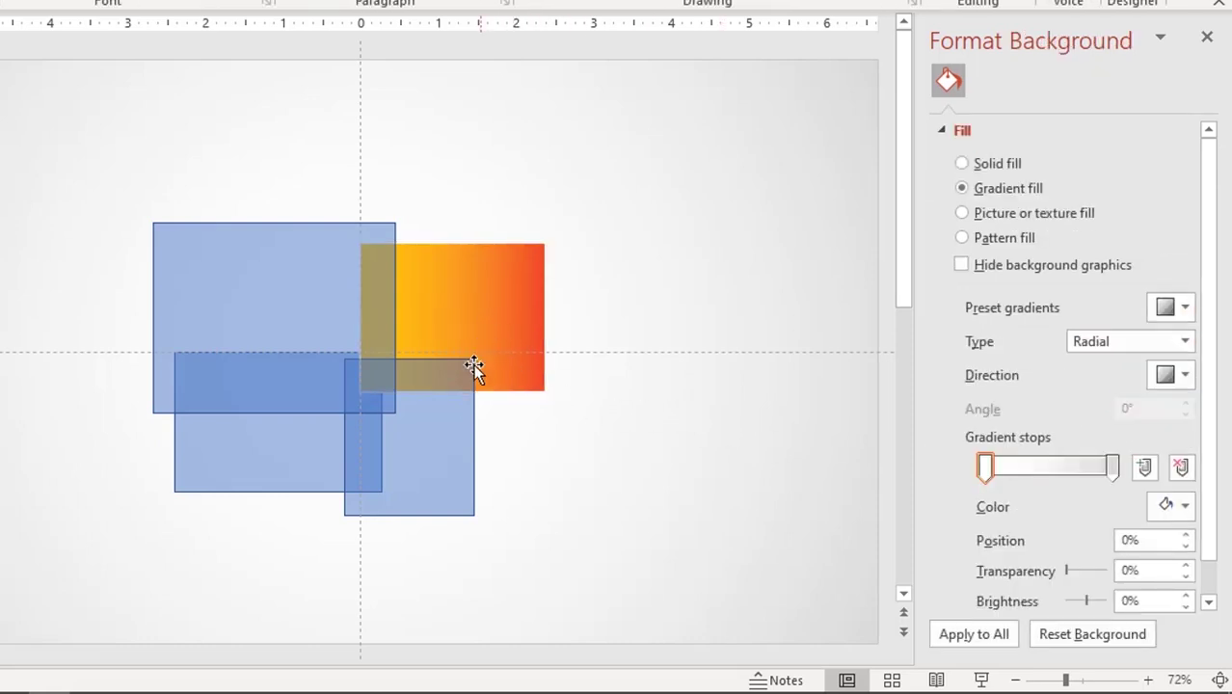
Step: Give the lower-right rectangle a linear gradient fill at 90° with its starting stop in brown #966648
click(450, 425)
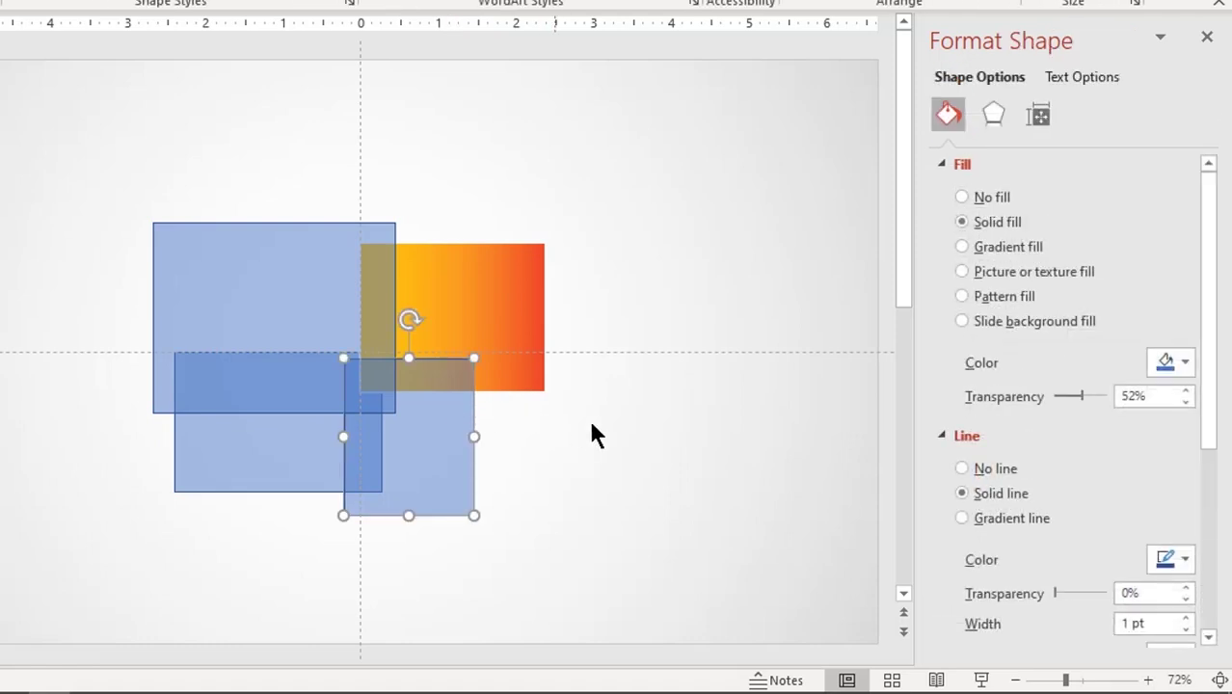
click(1004, 250)
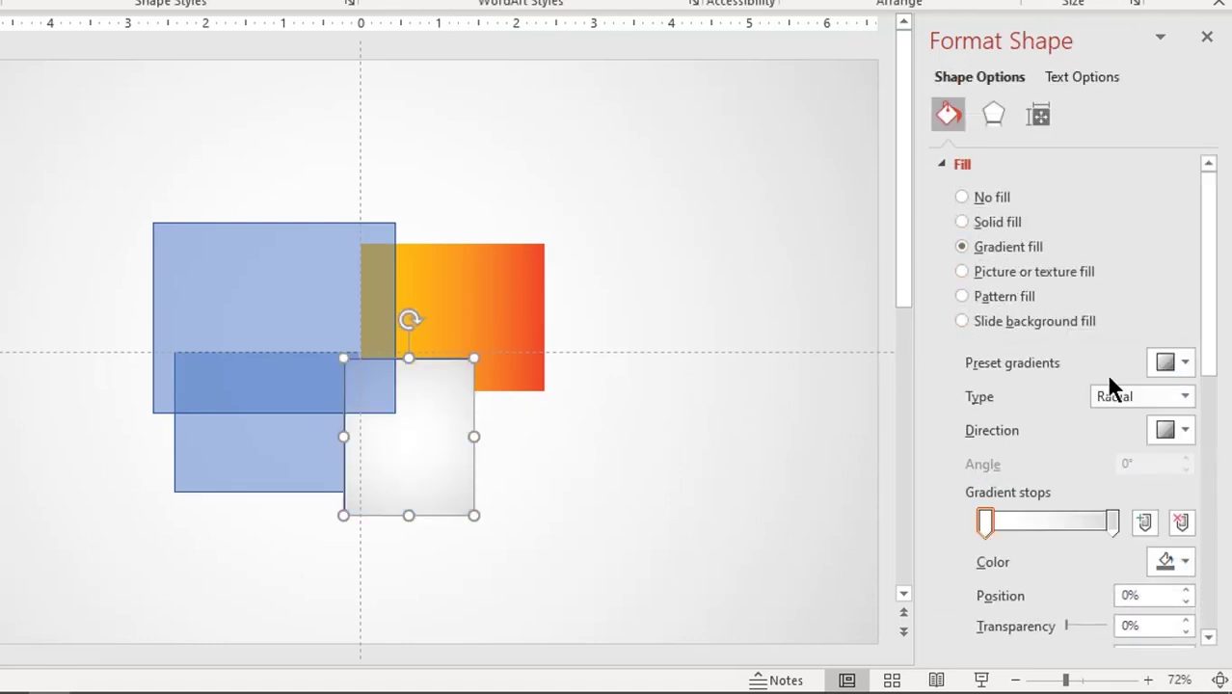
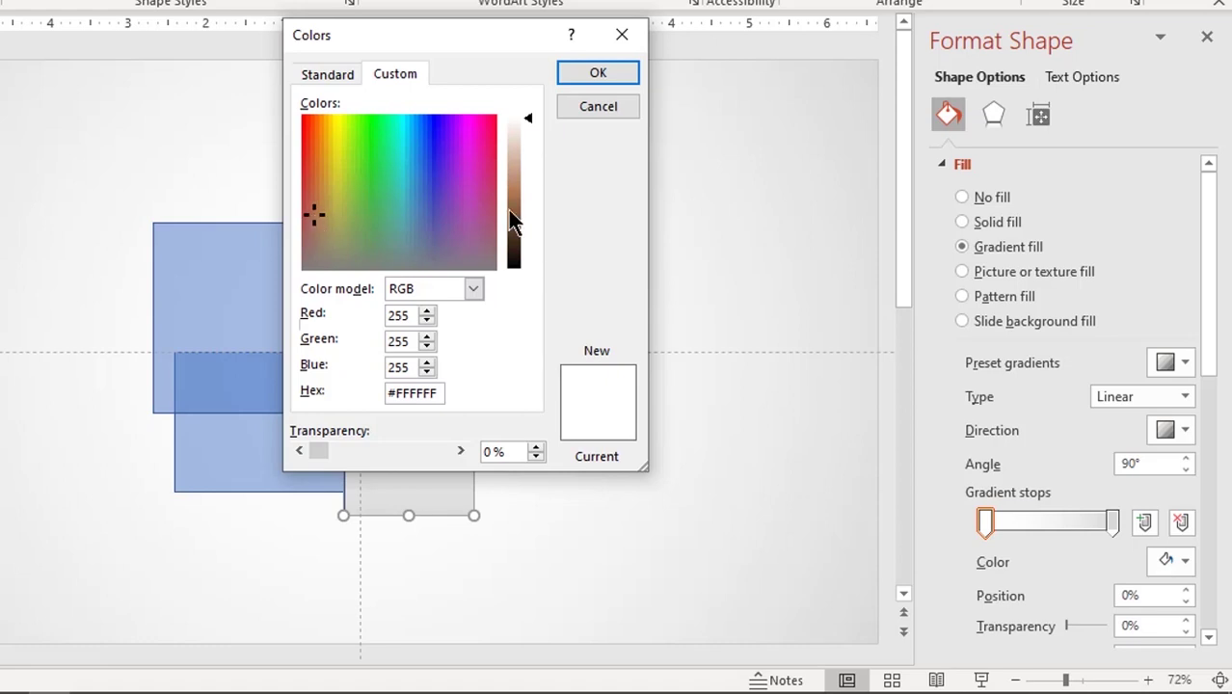
click(516, 198)
drag(520, 195, 522, 202)
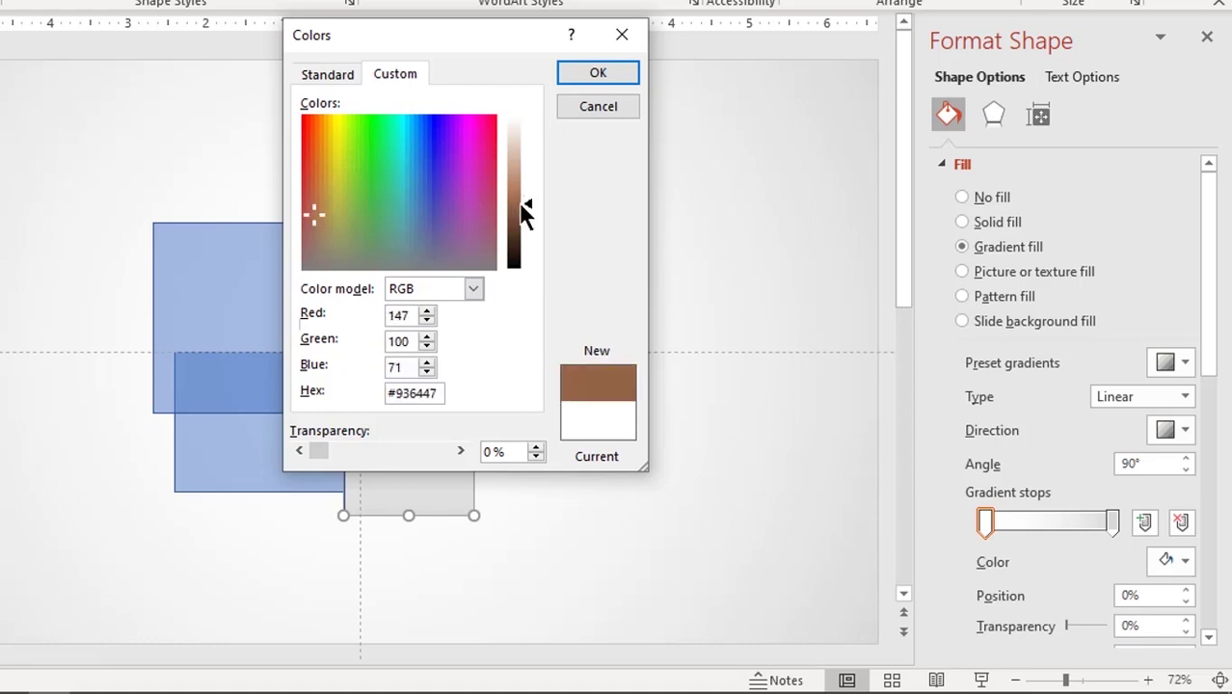
click(520, 200)
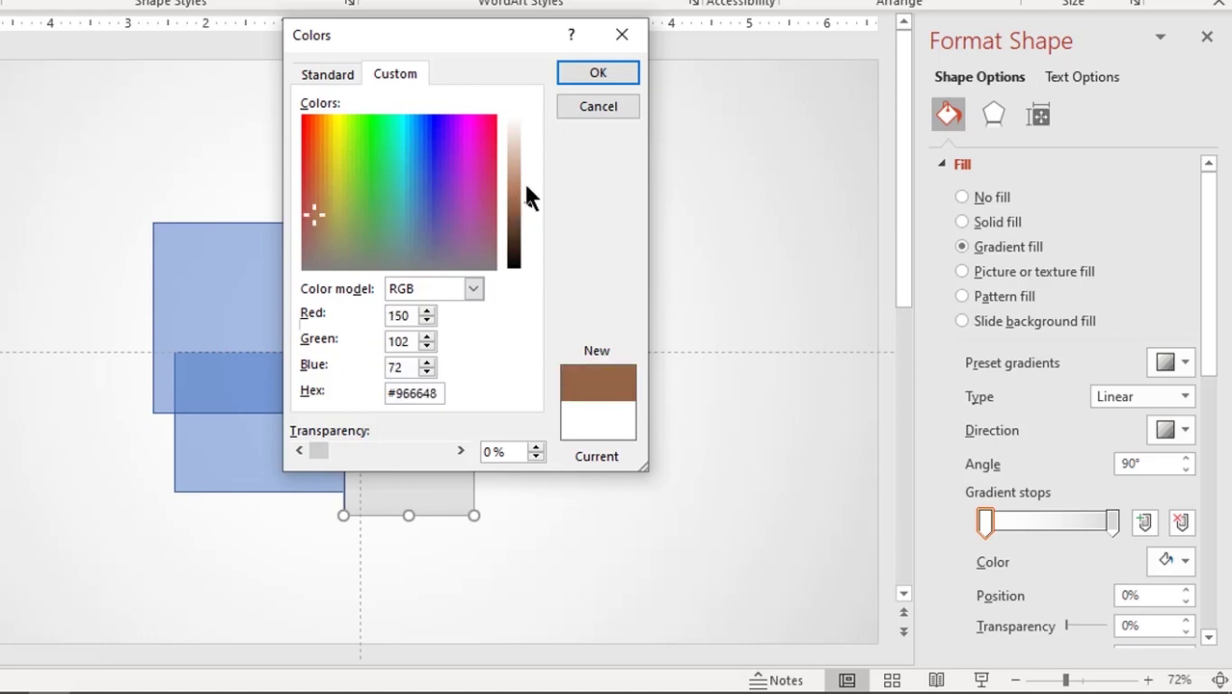
click(592, 75)
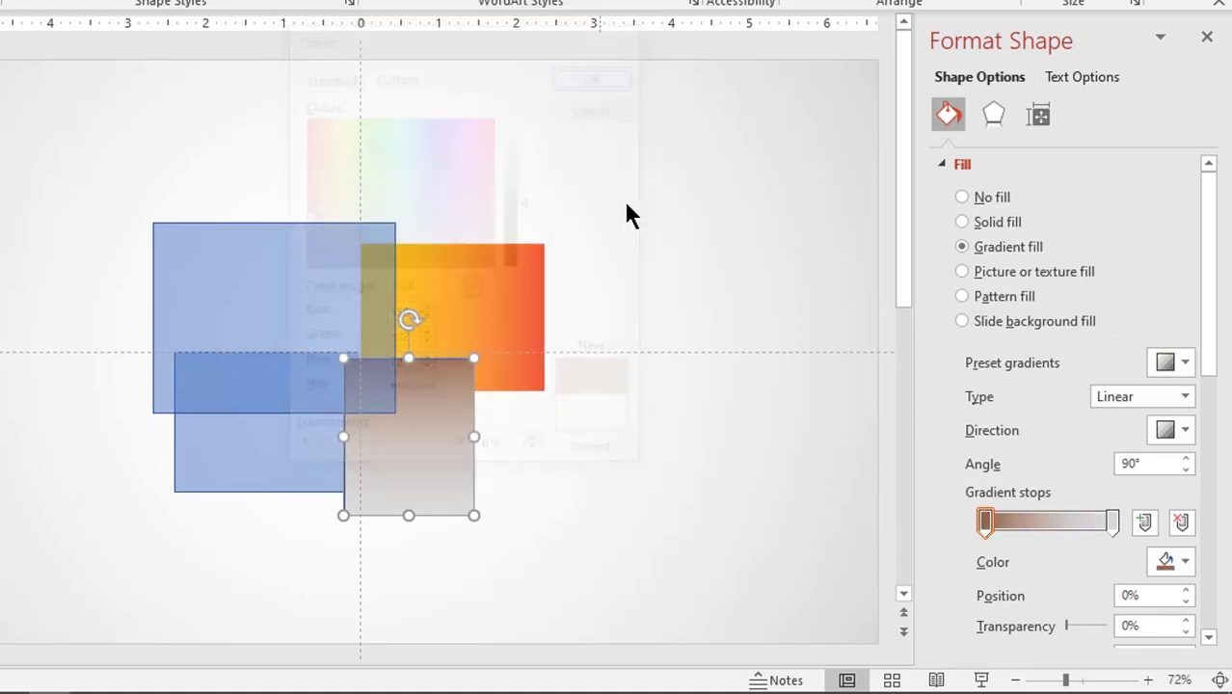
Step: Set the end gradient stop of the lower-right rectangle to a darker shade of the same brown
click(1107, 521)
click(1185, 562)
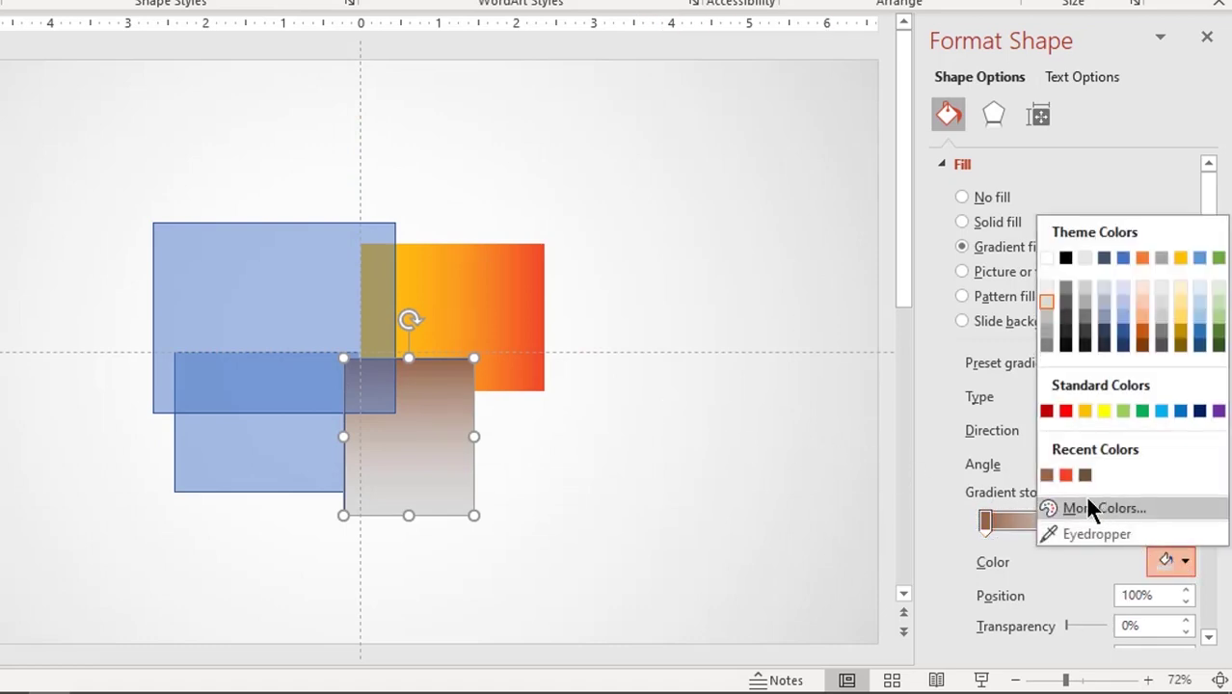
click(1047, 474)
click(1162, 562)
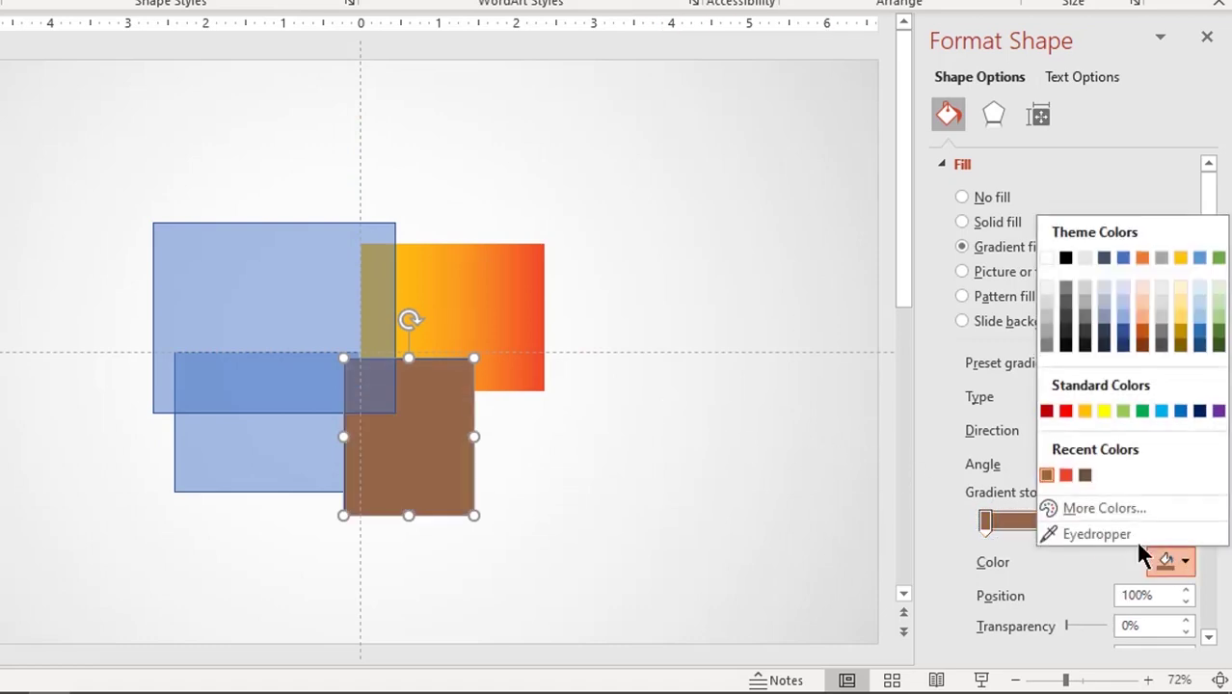
click(1097, 509)
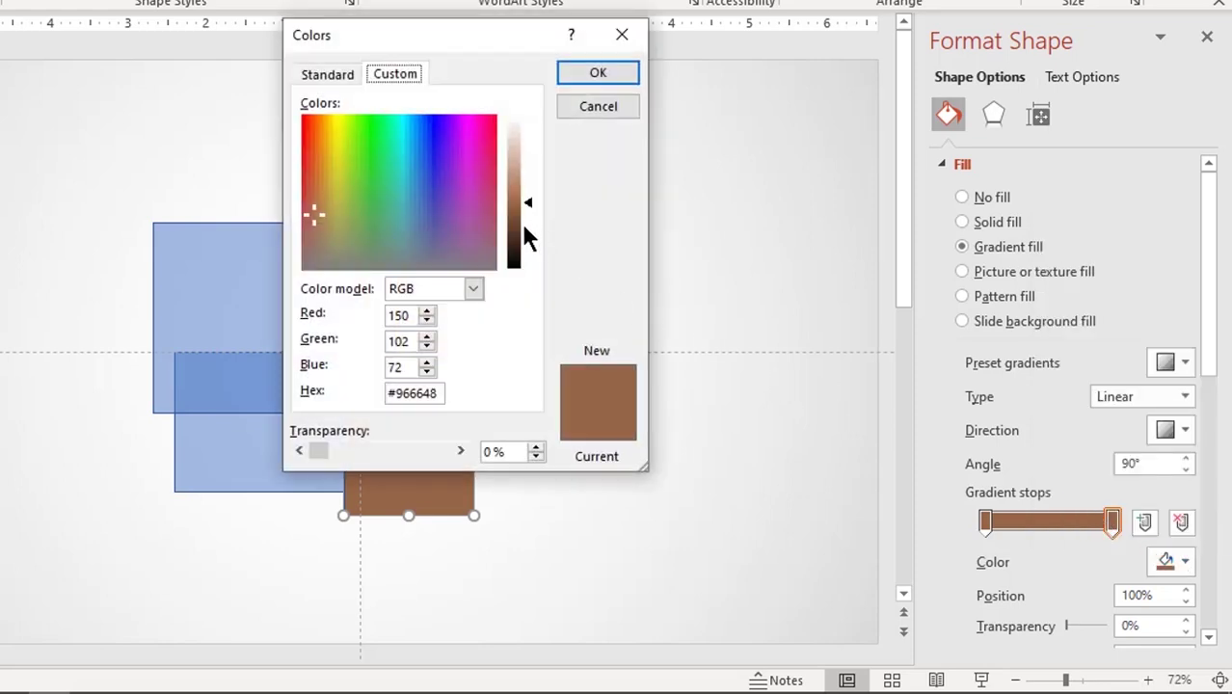
click(523, 229)
click(588, 75)
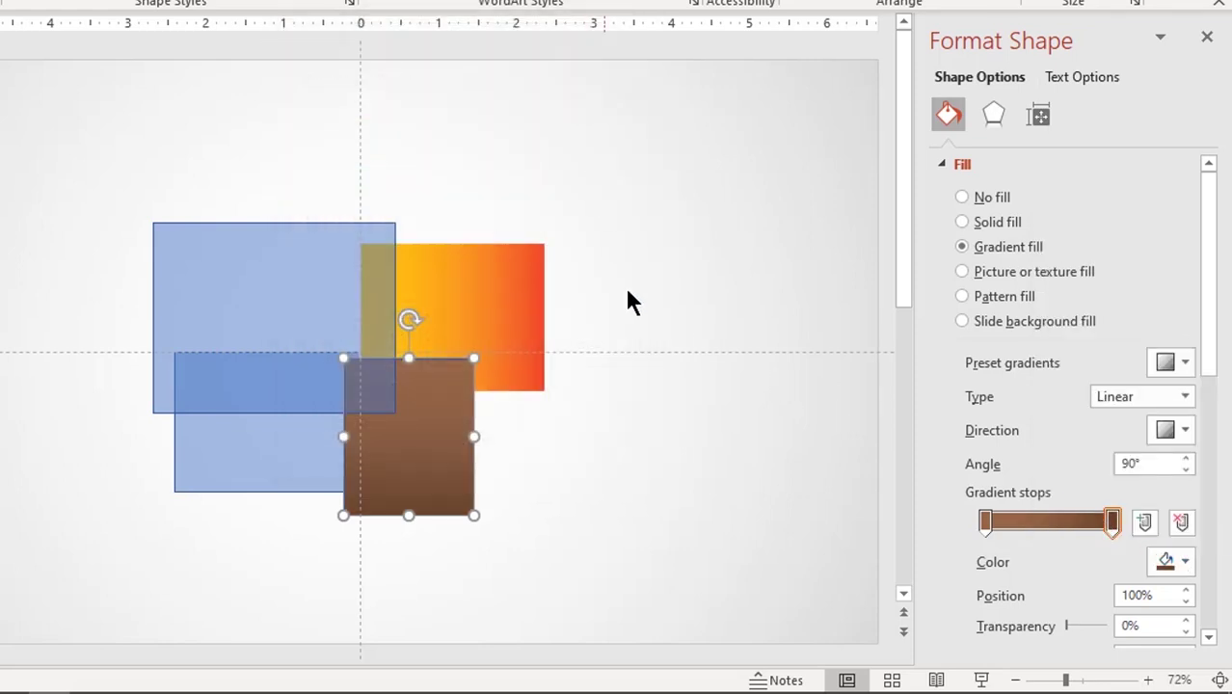
click(676, 486)
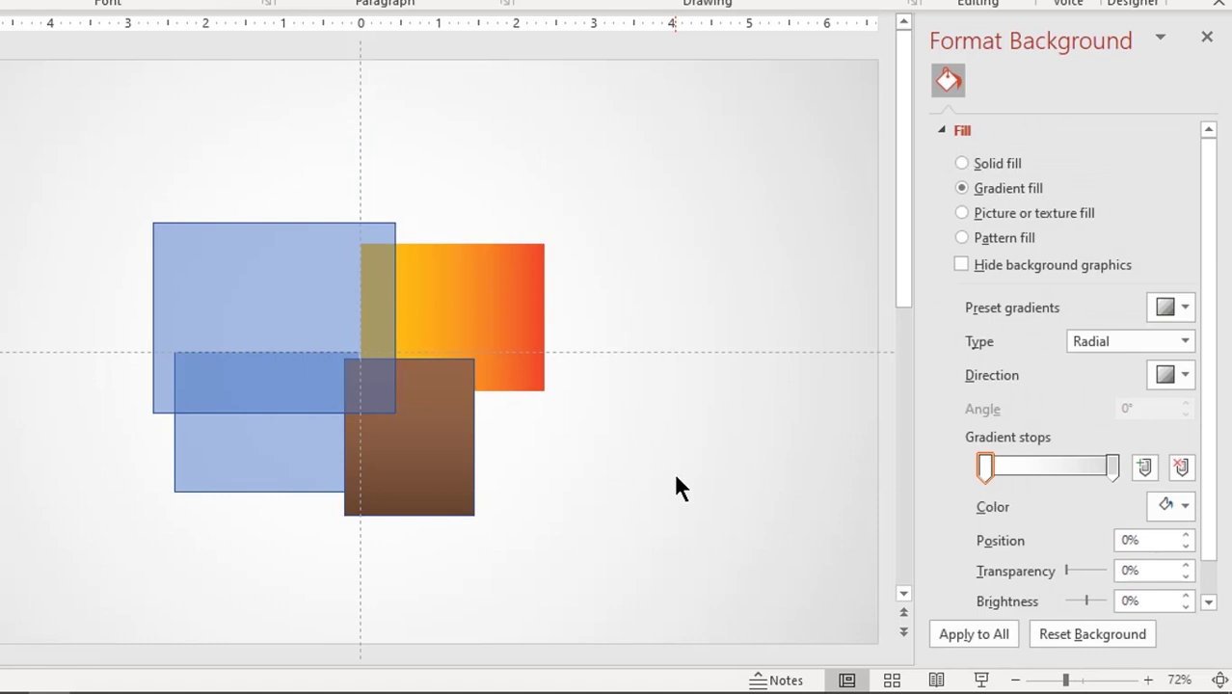
Step: Outline the brown rectangle with a solid white line 2 pt wide
click(457, 484)
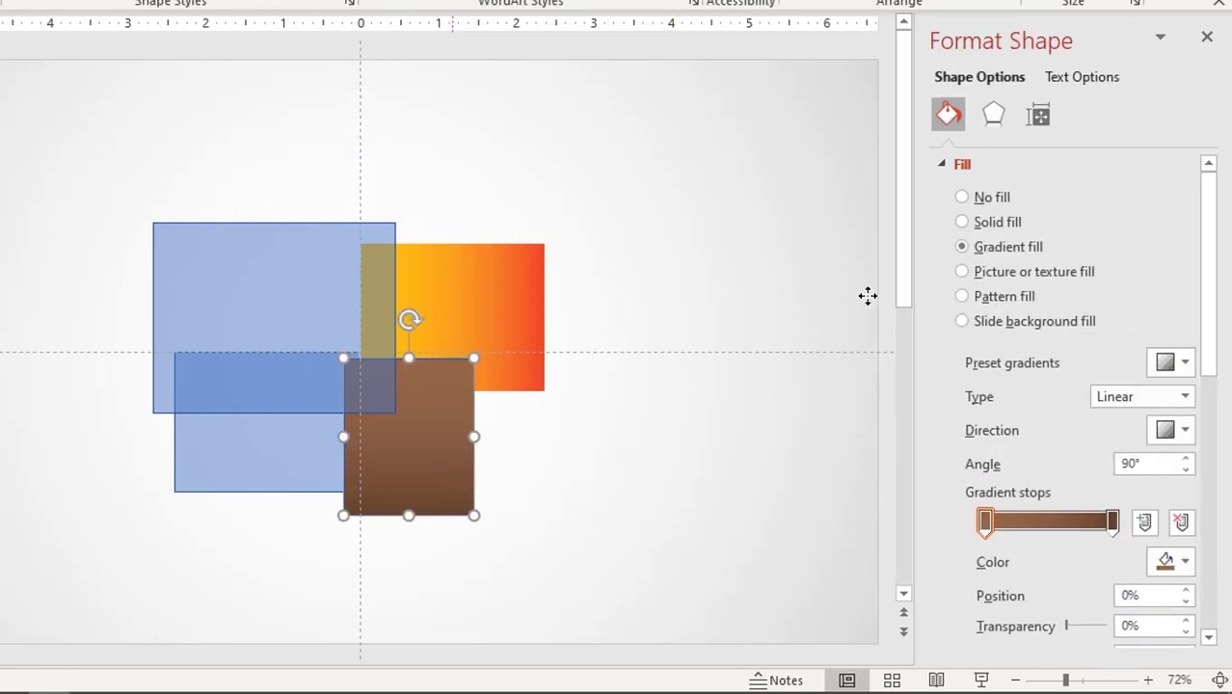
click(940, 165)
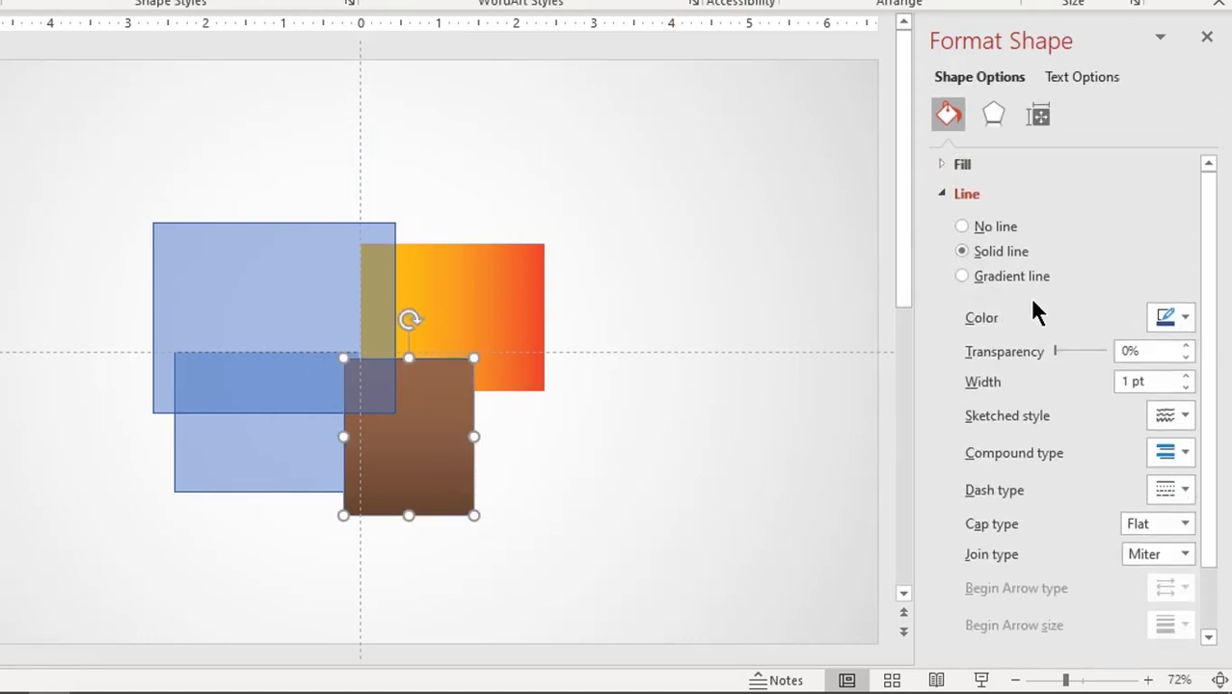
click(1171, 314)
click(1049, 372)
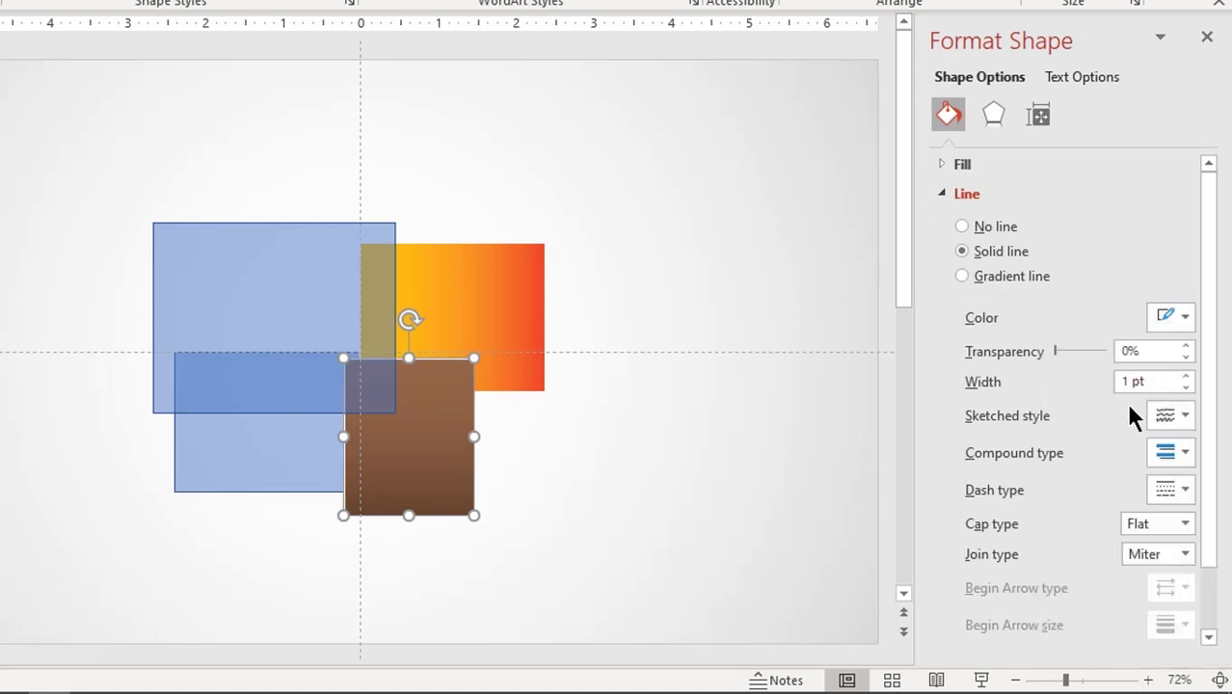
click(1186, 377)
click(1186, 377)
click(1186, 377)
click(1186, 377)
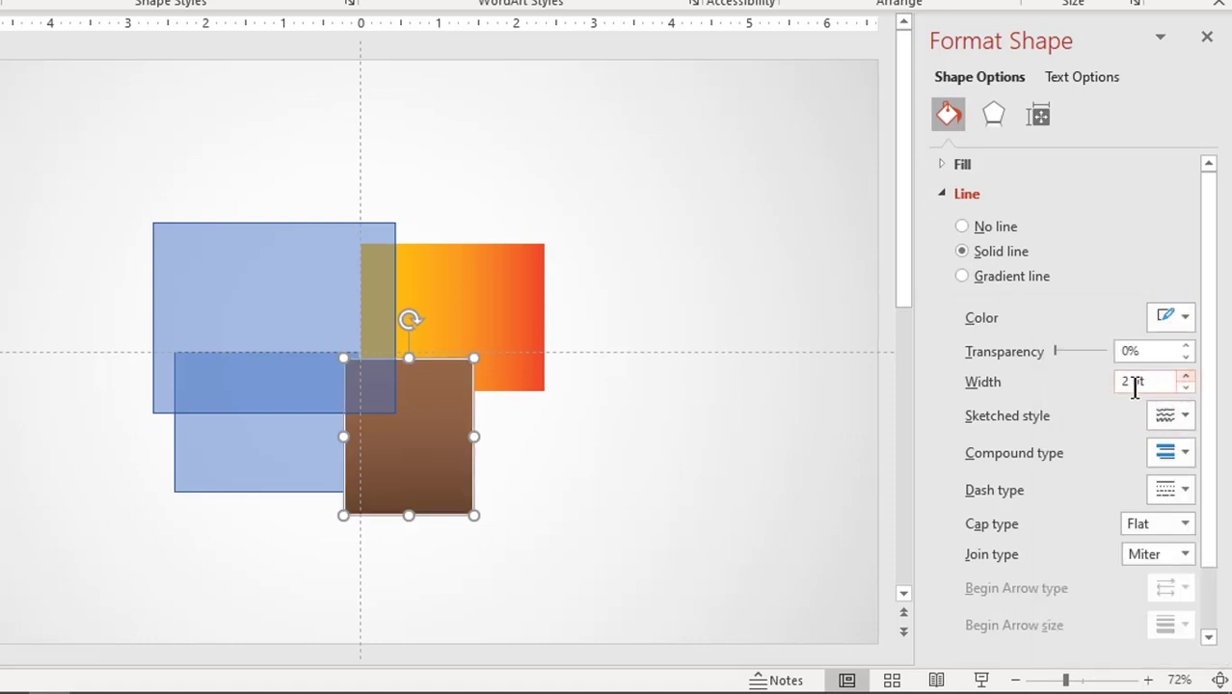
click(677, 507)
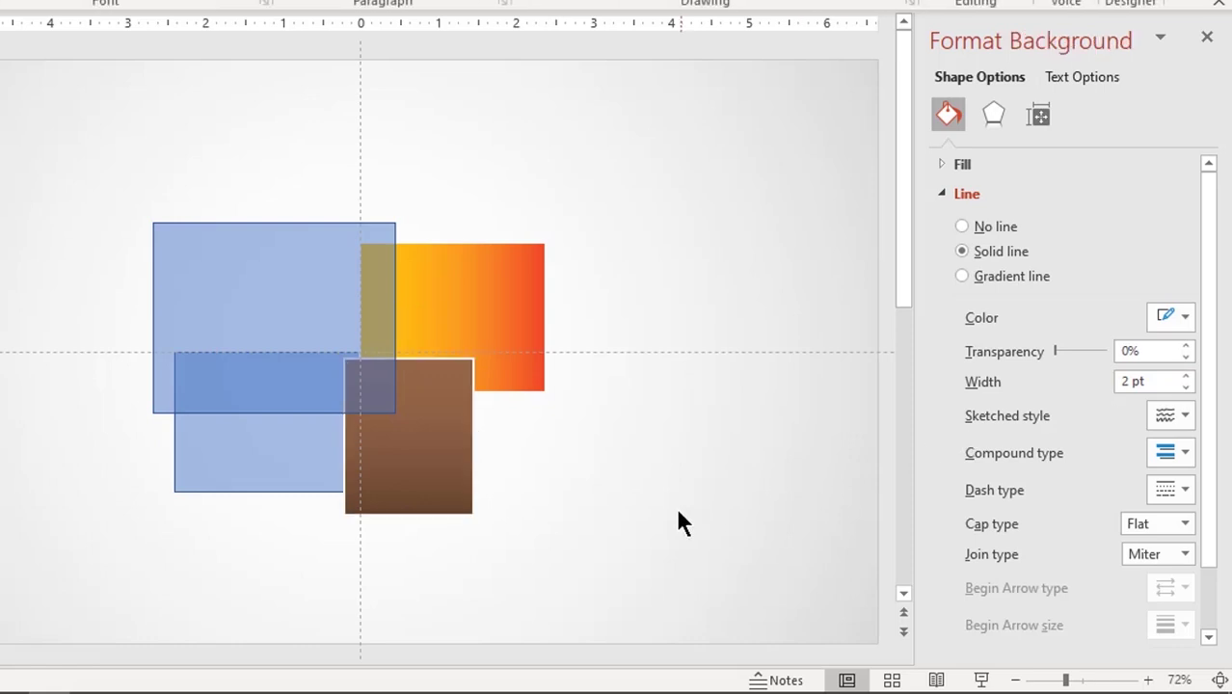
Step: Give the lower-left rectangle a linear gradient fill running diagonally at 135°
click(281, 470)
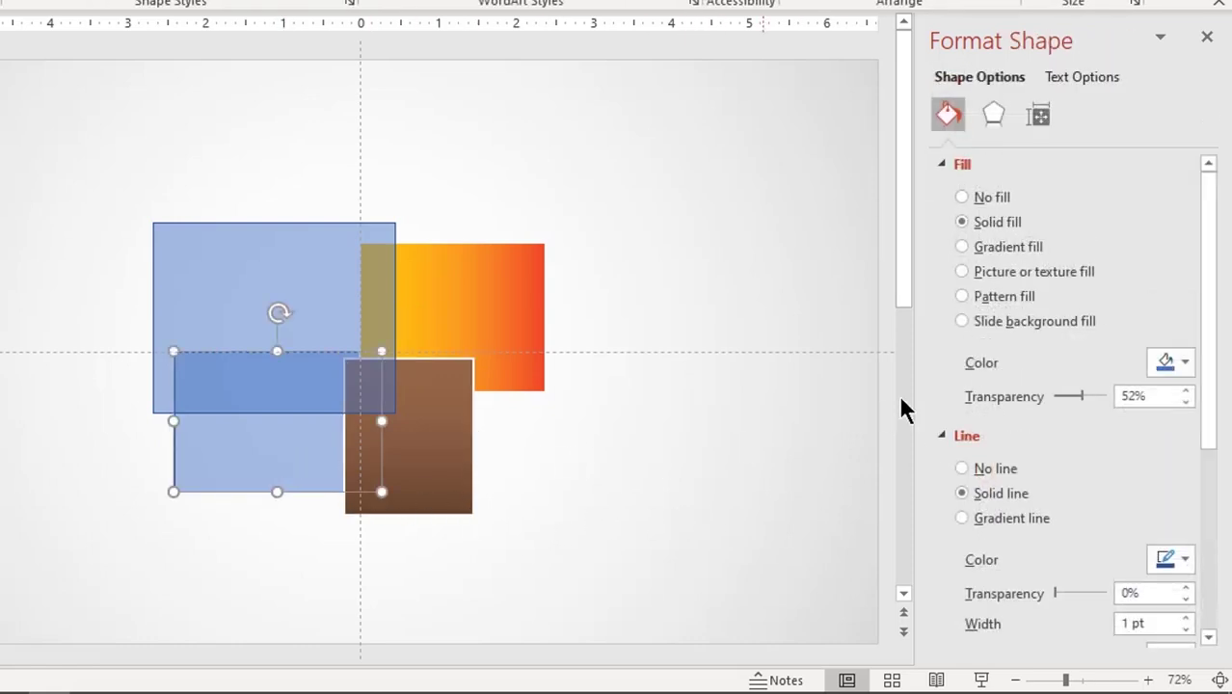
click(1001, 247)
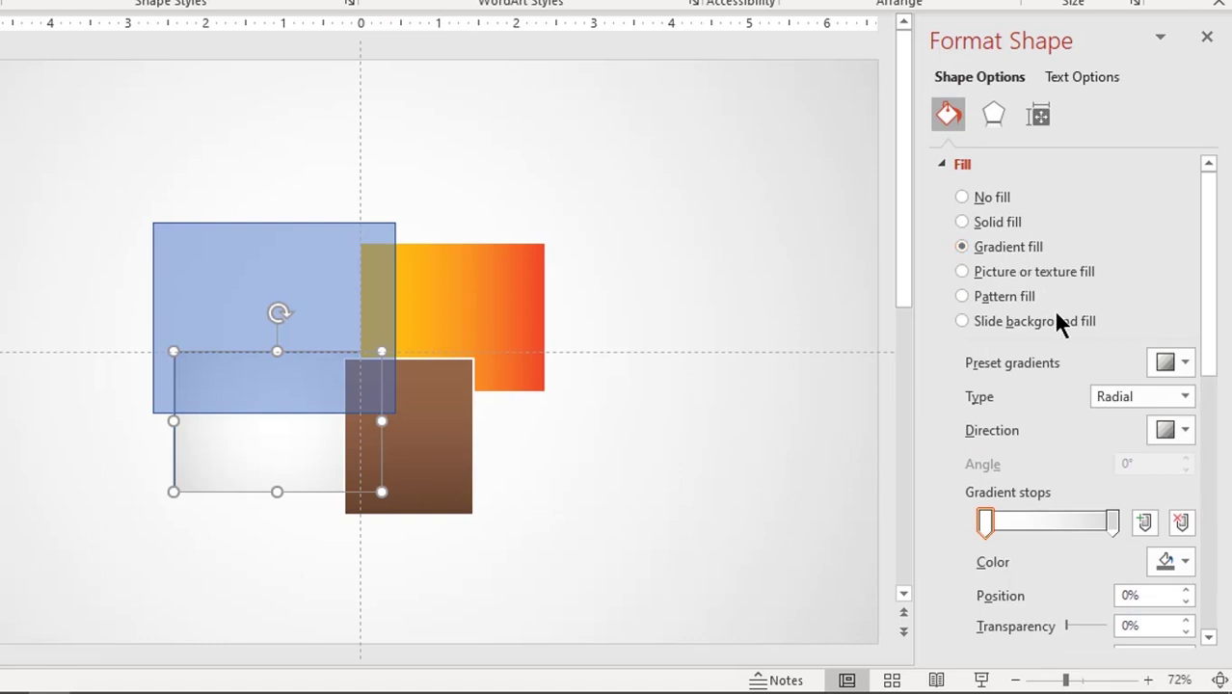
click(1185, 397)
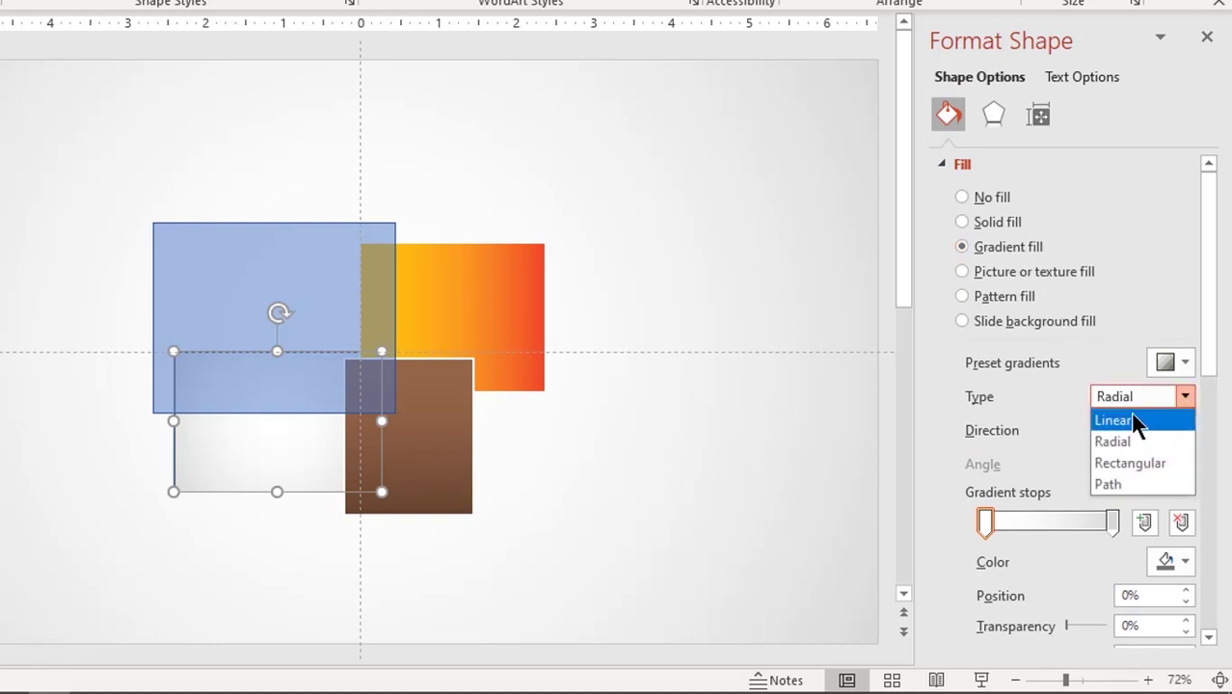
click(1115, 421)
click(1185, 364)
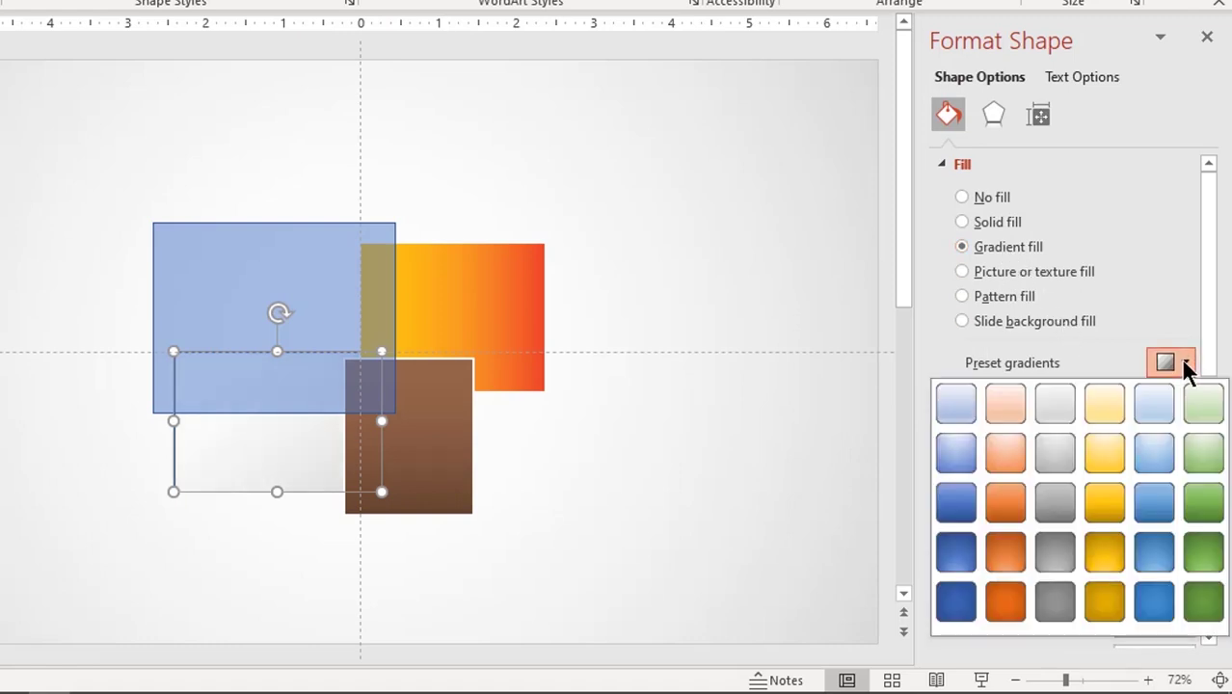
click(1184, 364)
click(1184, 430)
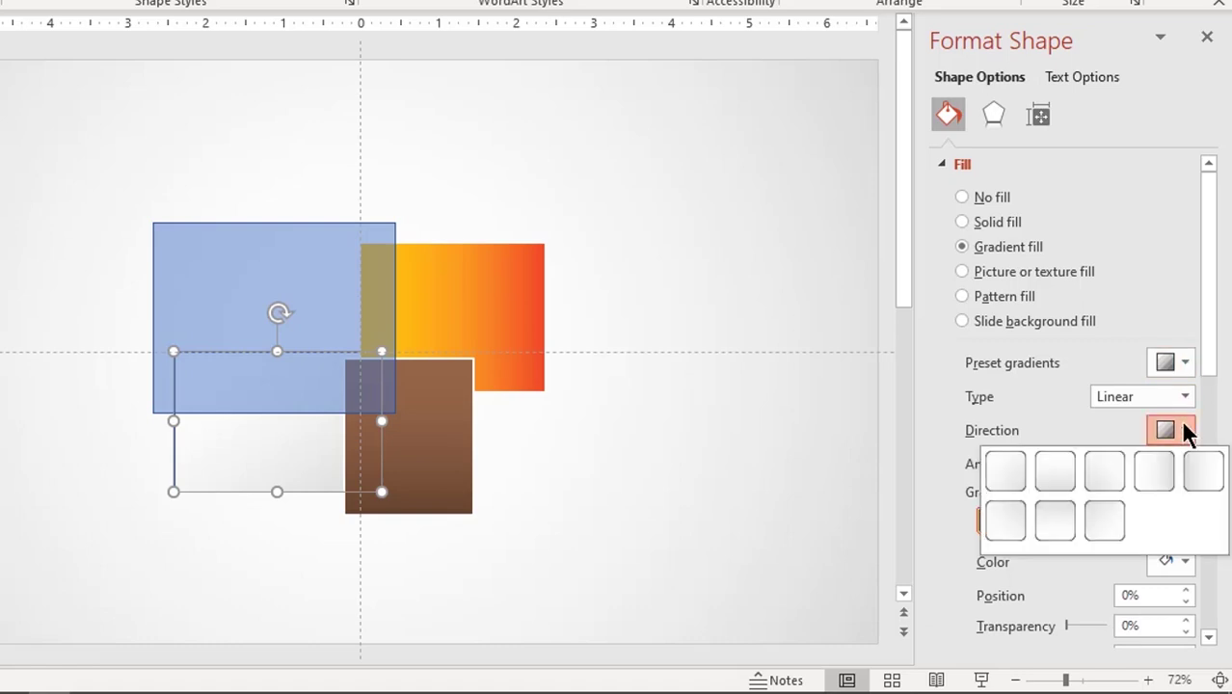
click(1100, 463)
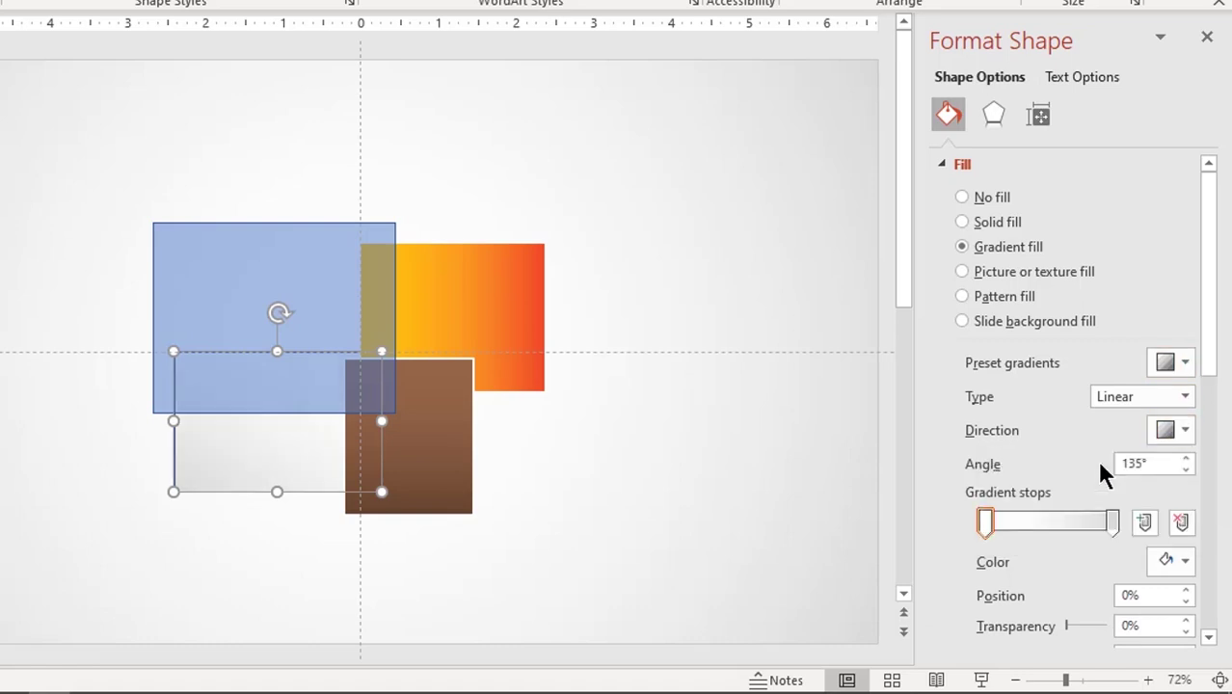
Step: Set the lower-left rectangle's gradient stops to standard Light Blue at the start and a darker standard blue at the end
click(1171, 561)
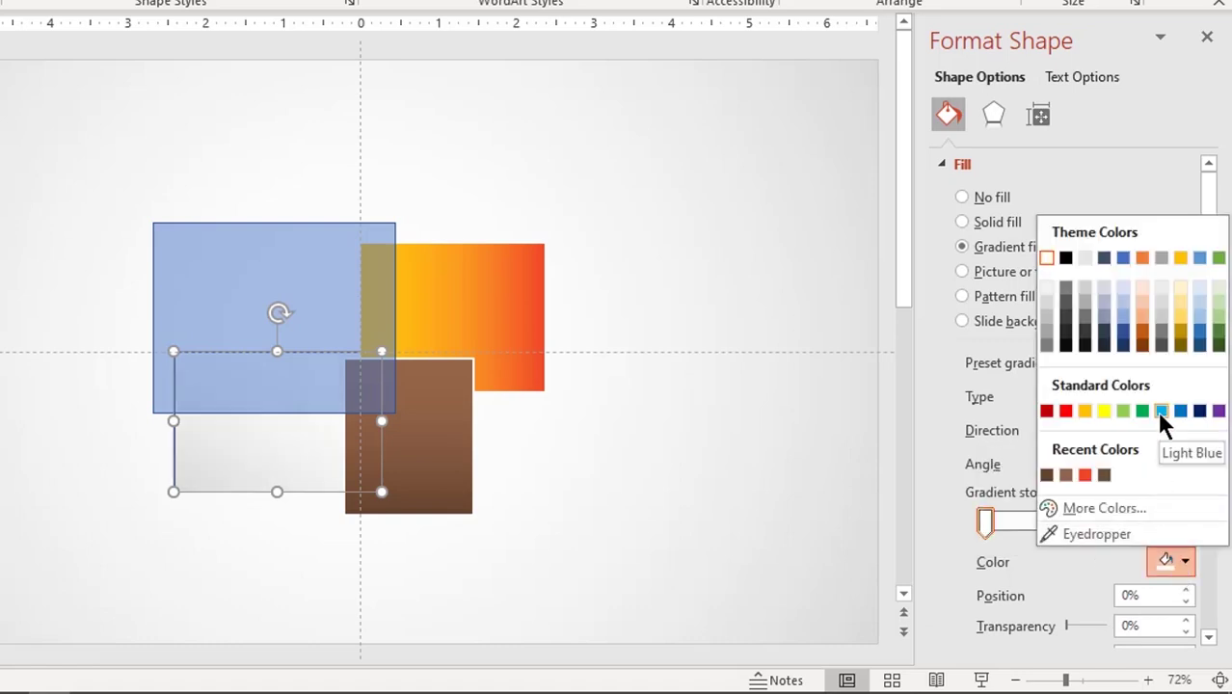
click(1161, 412)
click(1114, 524)
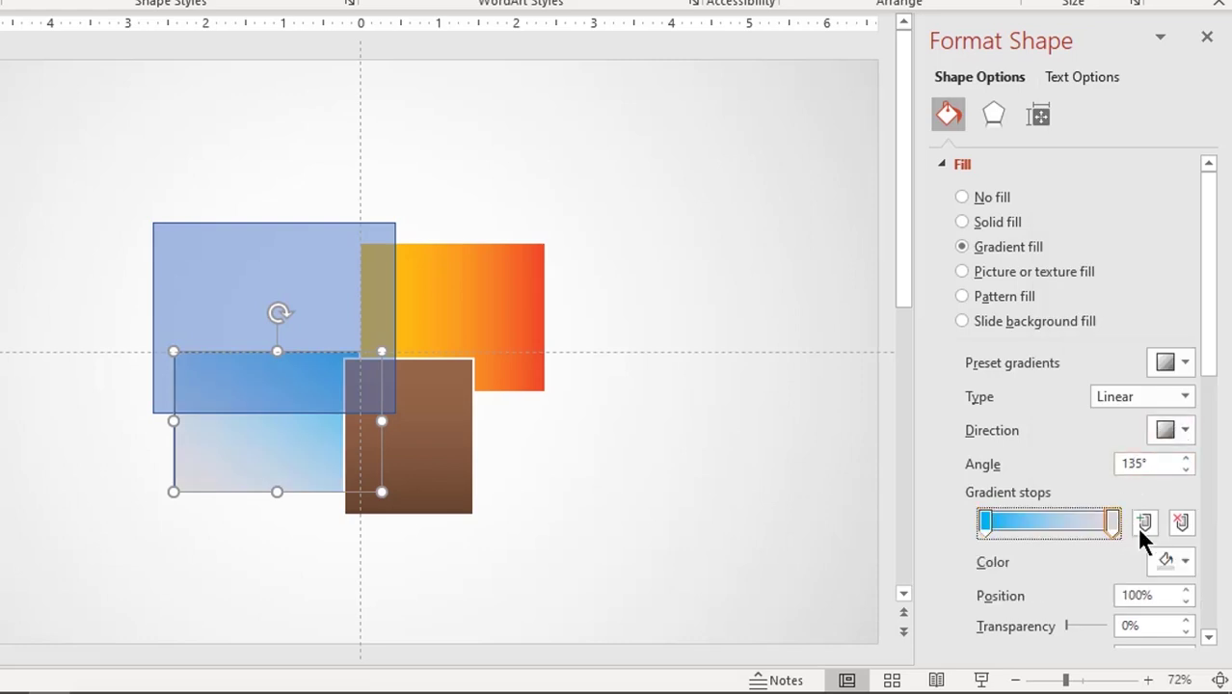
click(1176, 562)
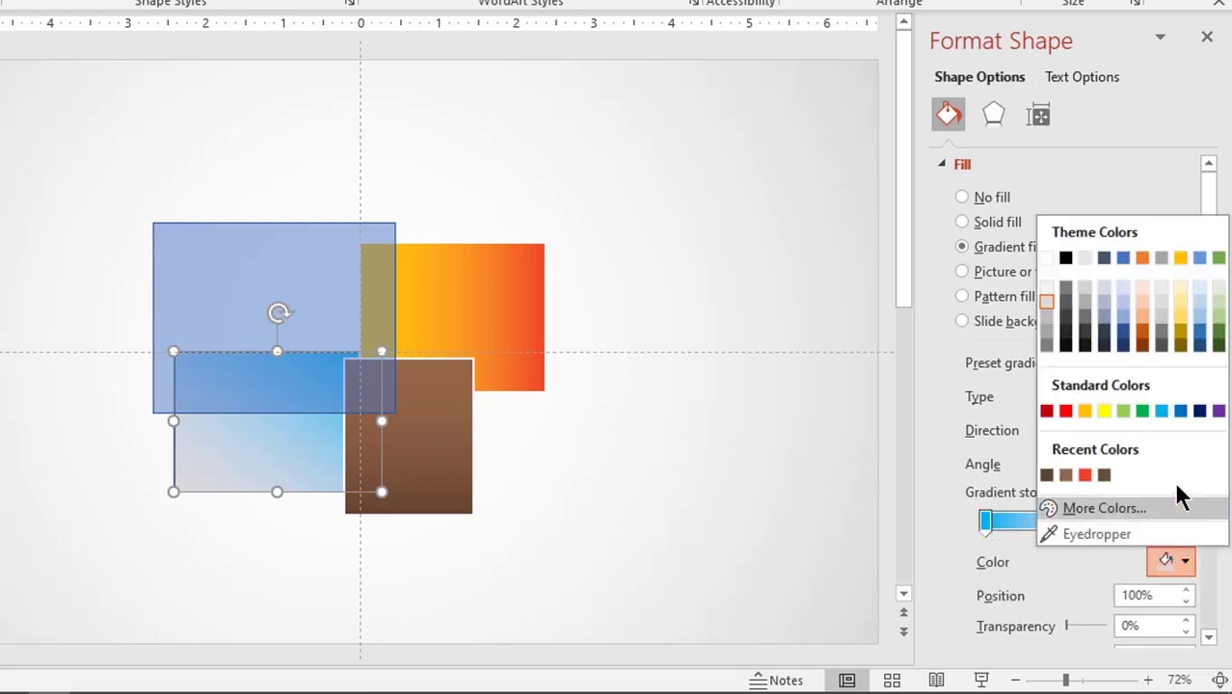
click(1178, 411)
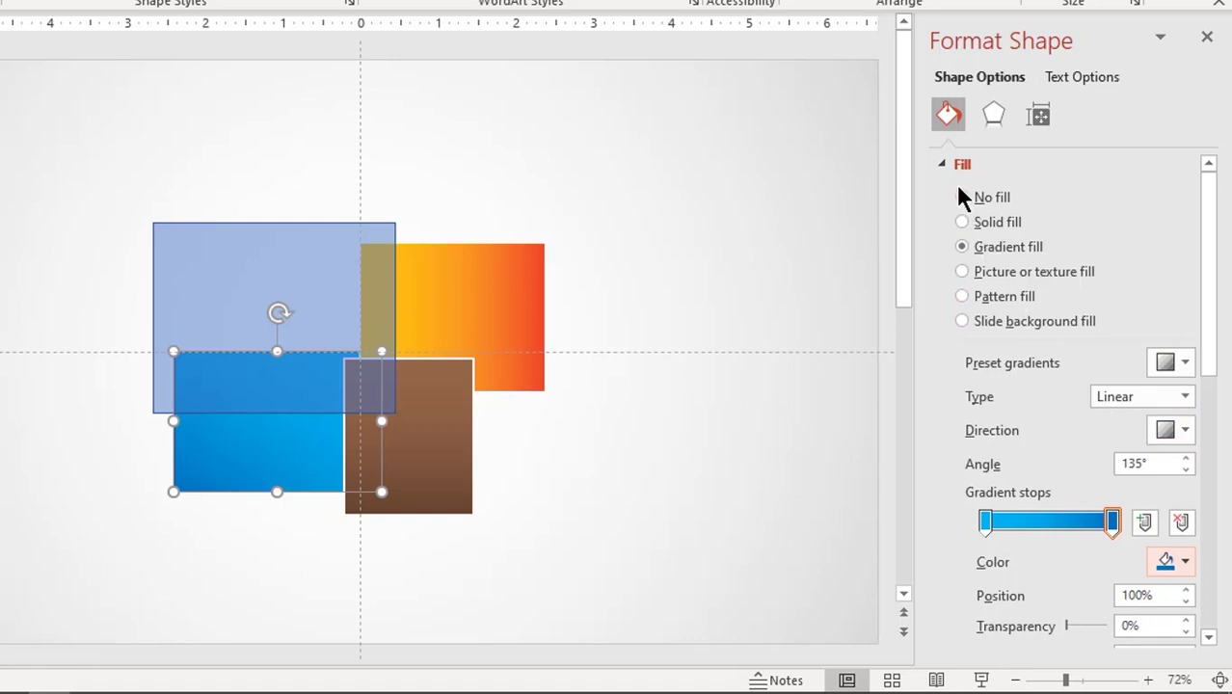
Step: Outline the lower-left blue gradient rectangle with a solid white line 2 pt wide
click(935, 163)
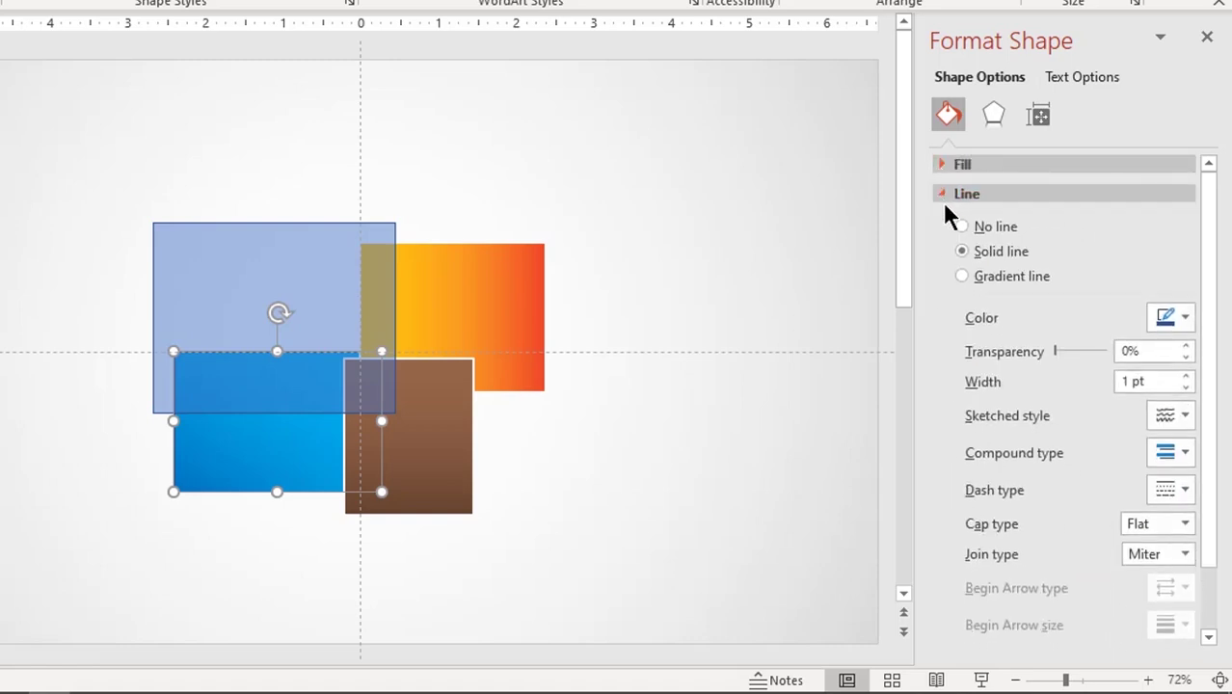
click(1170, 317)
click(1047, 371)
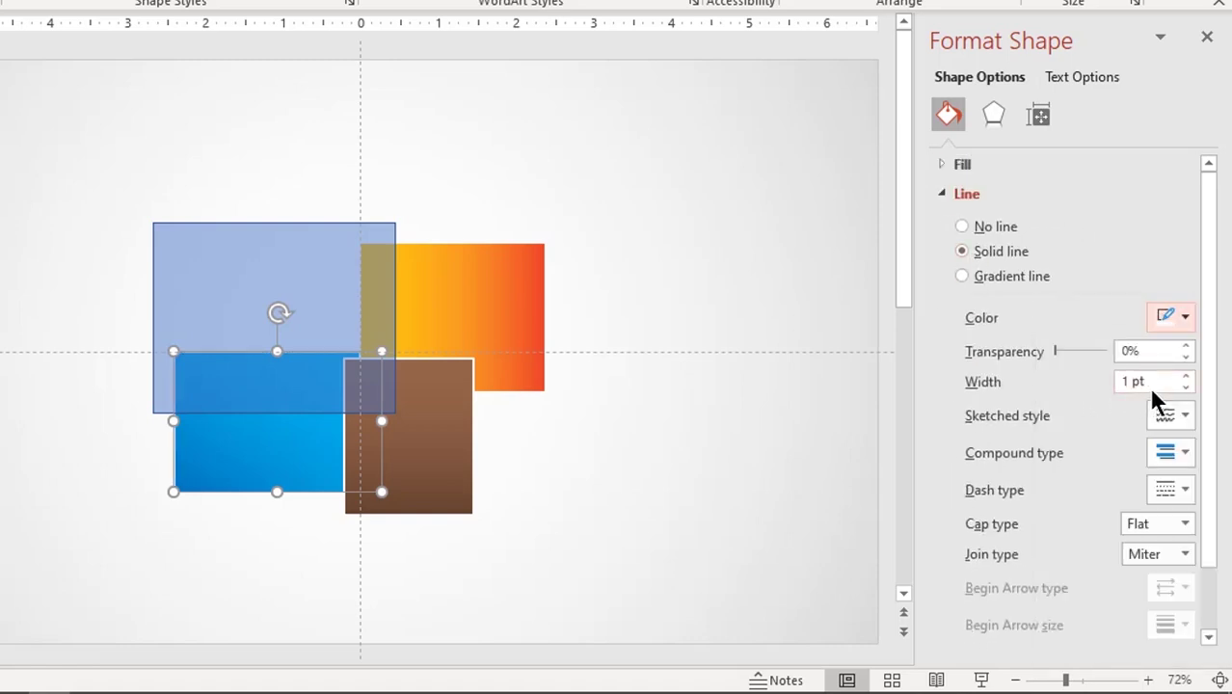
click(1179, 376)
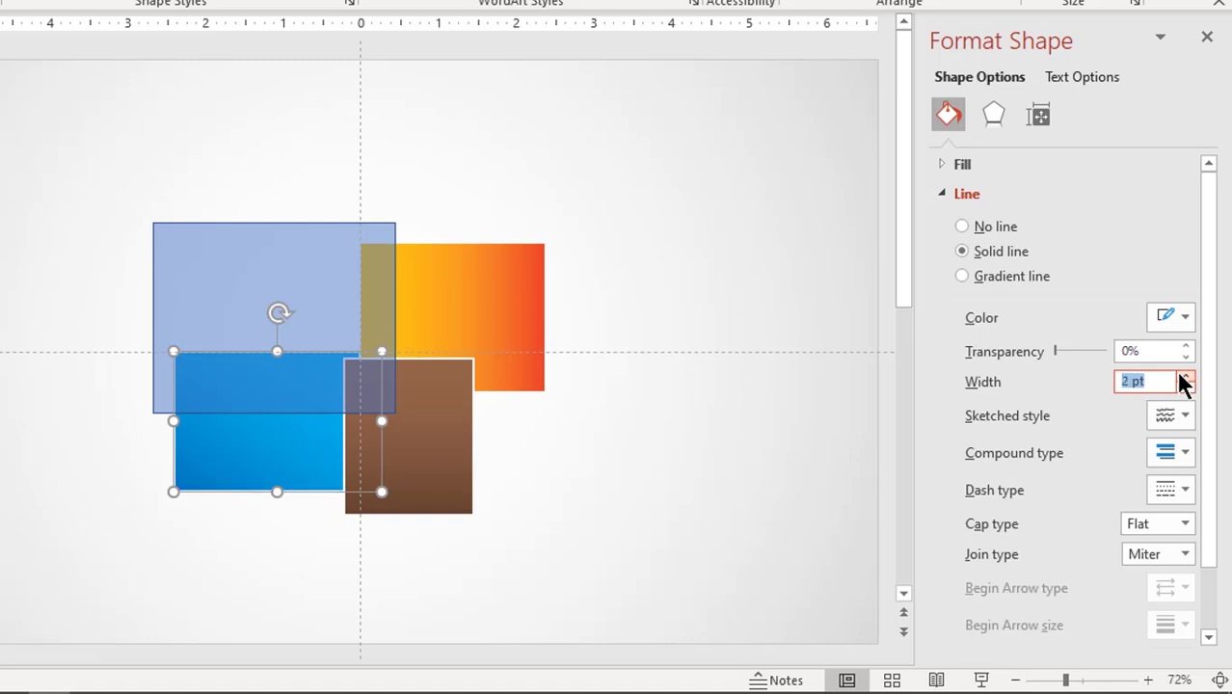
Step: Fill the upper-left rectangle with solid white at 16% transparency
click(278, 274)
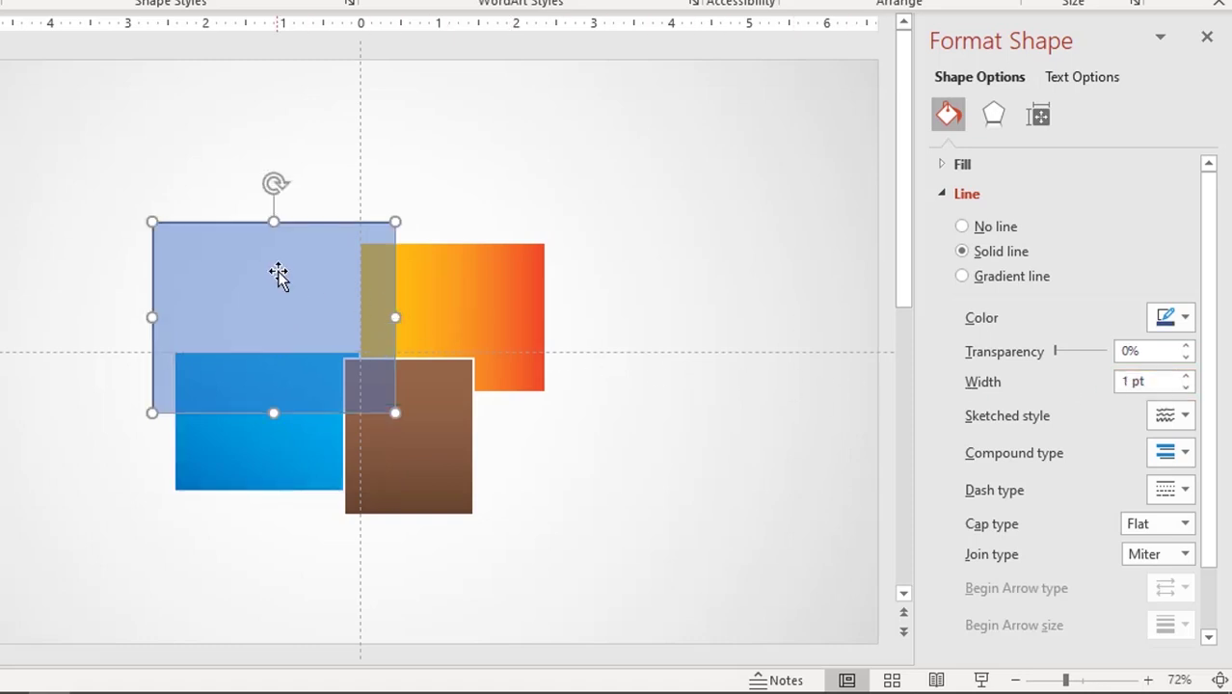
click(945, 200)
click(943, 180)
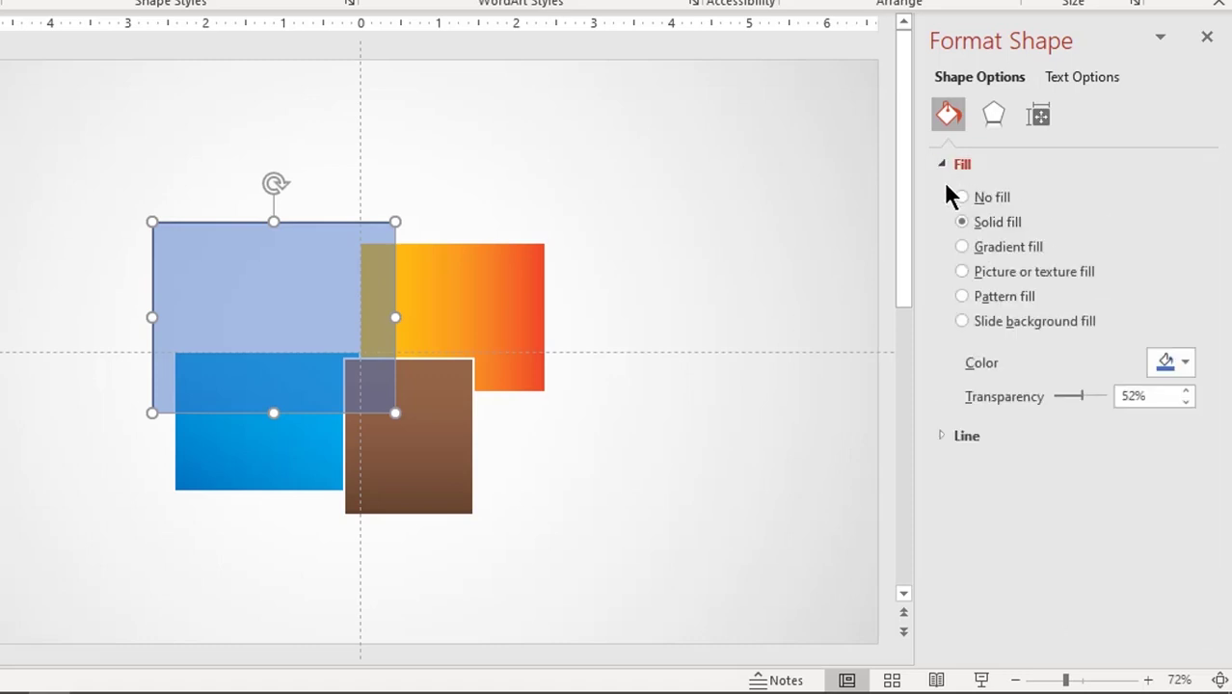
click(1168, 362)
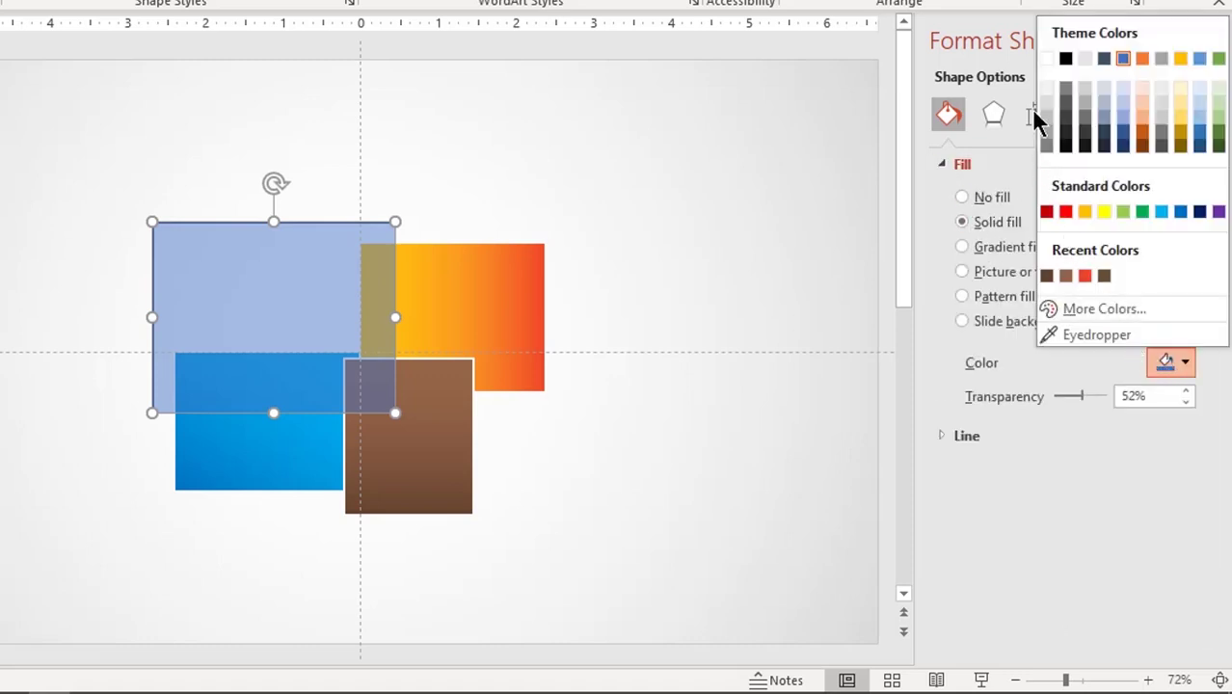
click(1046, 59)
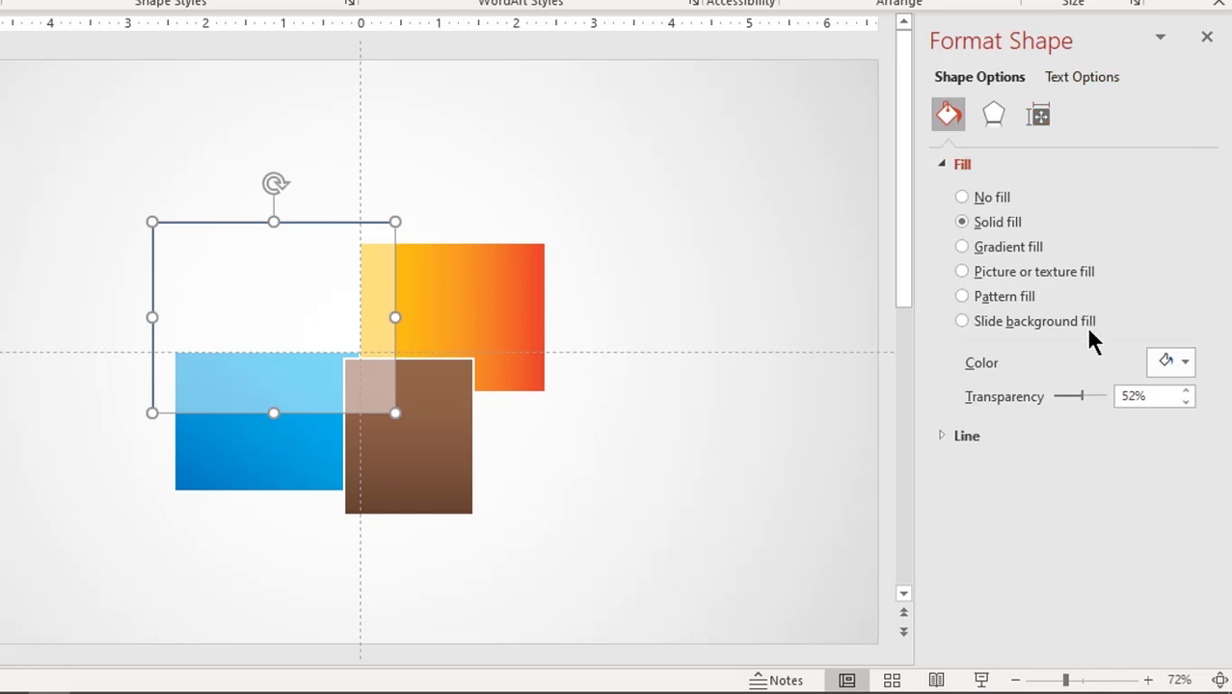
drag(1087, 399, 1060, 401)
Step: Outline the semi-transparent upper-left rectangle with a solid white line 2 pt wide
click(950, 436)
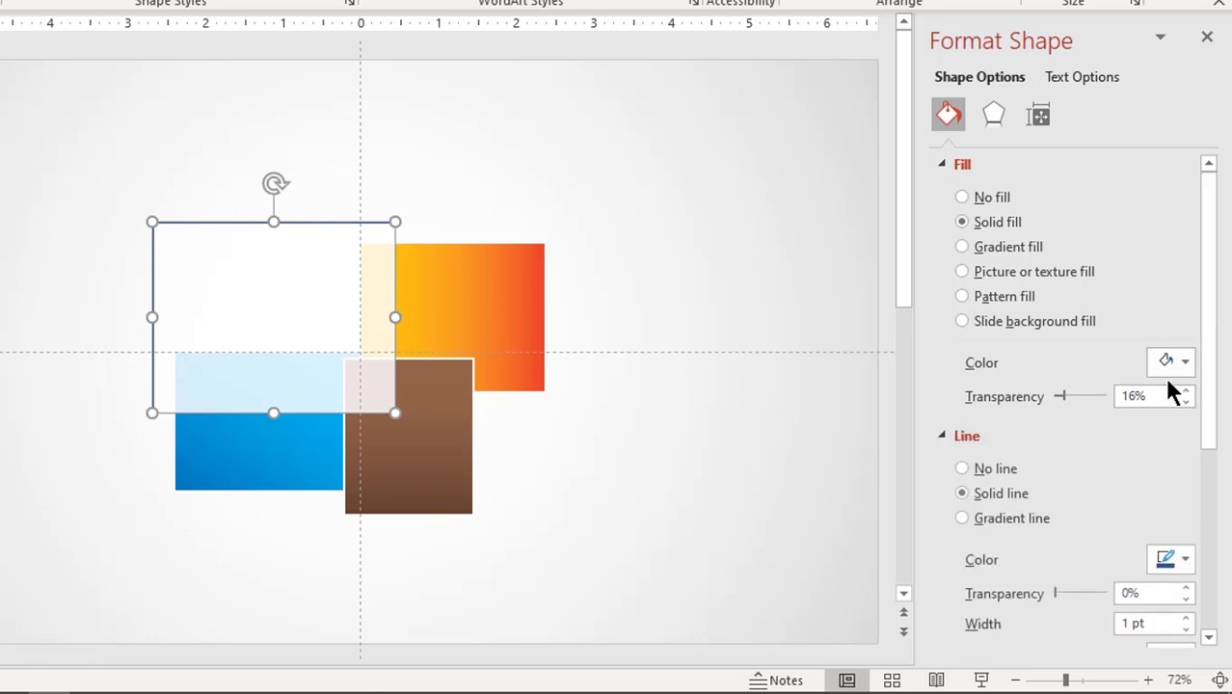
drag(1208, 353, 1213, 449)
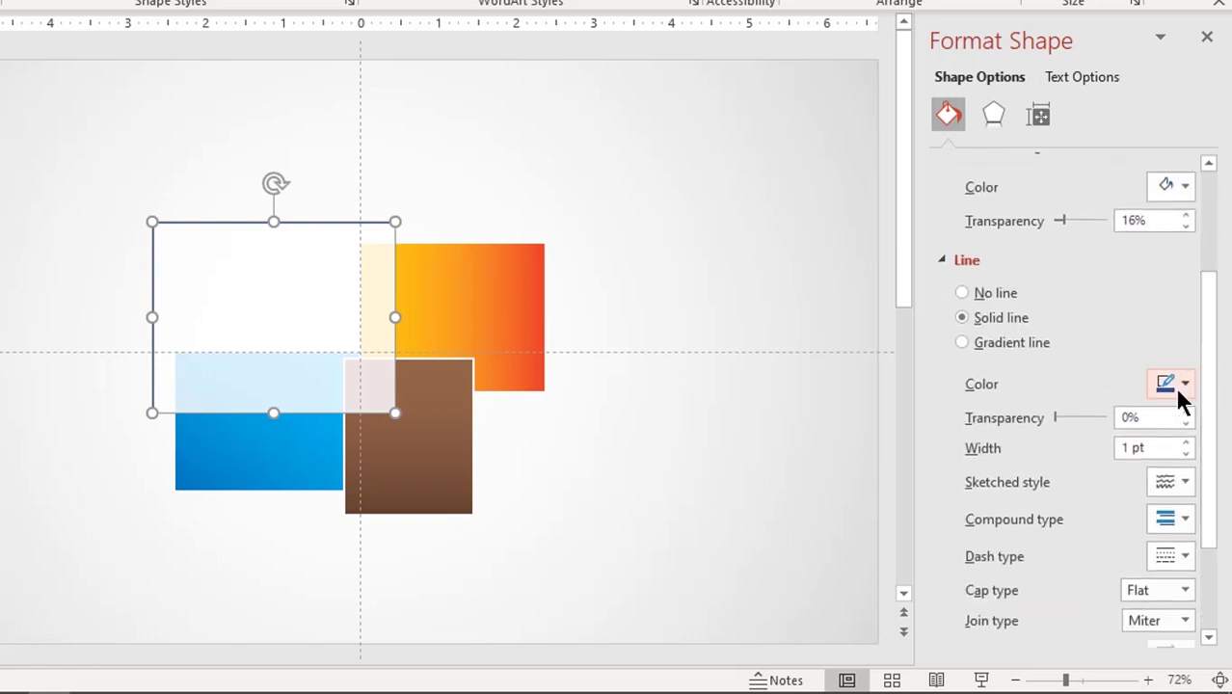
click(1182, 395)
click(1048, 81)
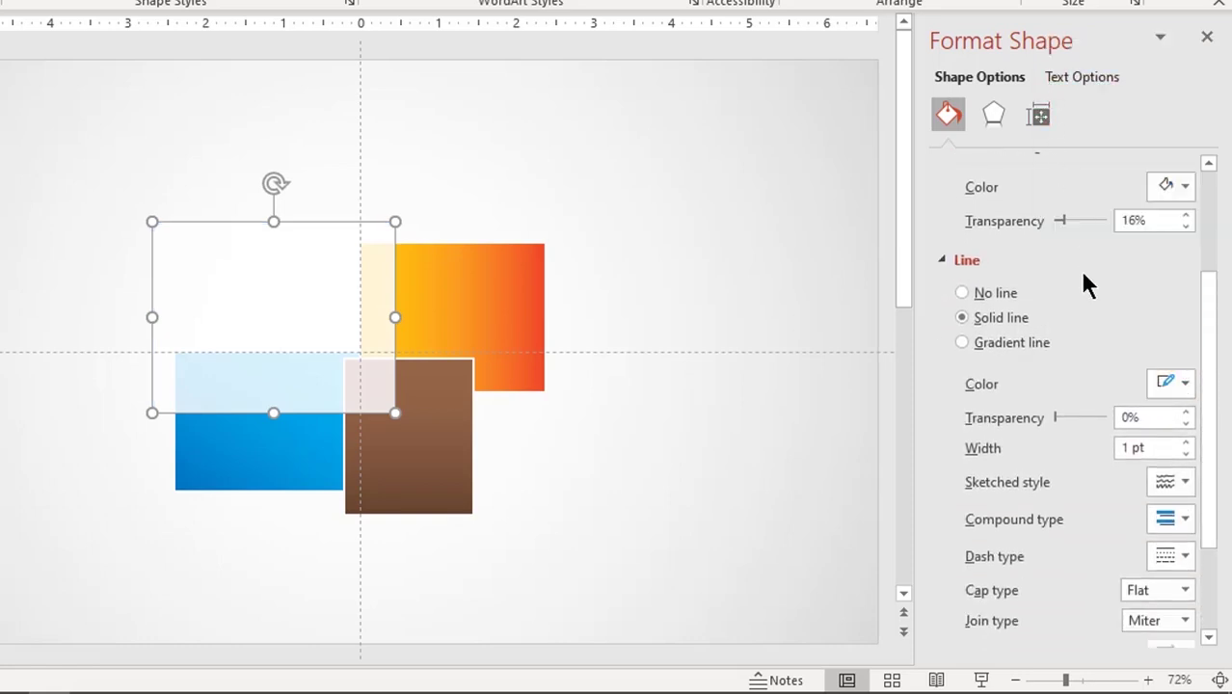
click(1180, 443)
click(1180, 442)
click(1180, 443)
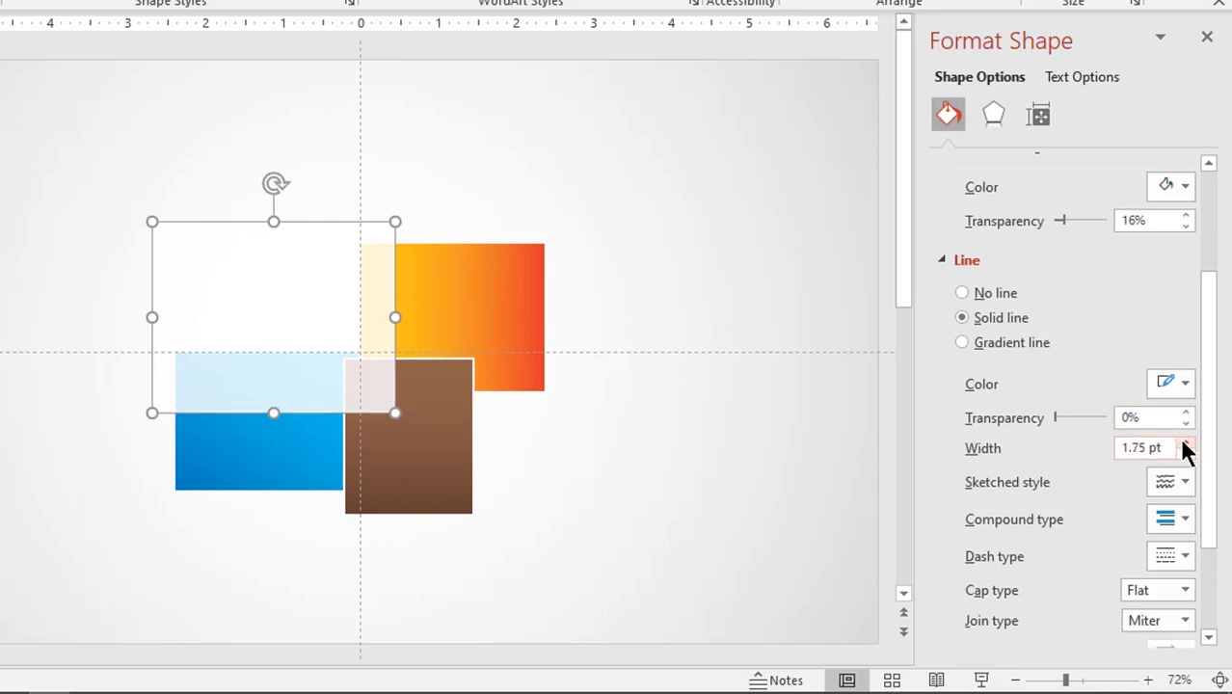
click(1180, 443)
click(701, 493)
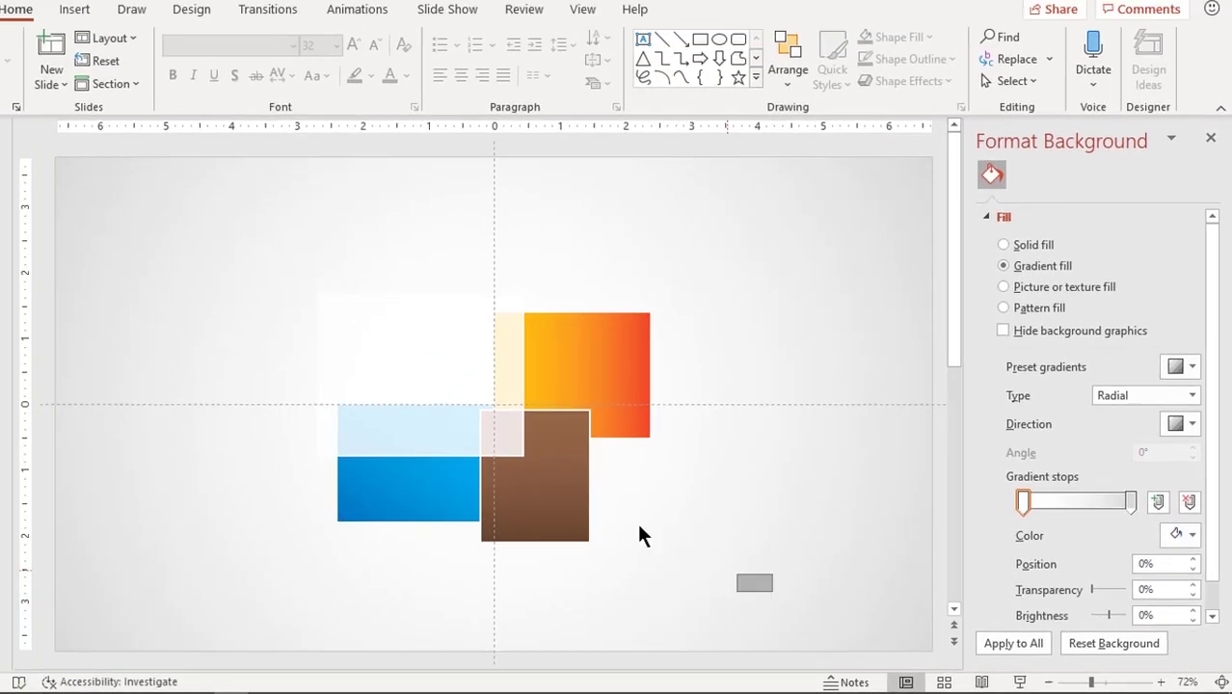
Step: Apply a centred outer shadow preset with 102% size and 5 pt blur to all four rectangles together
drag(737, 576, 243, 230)
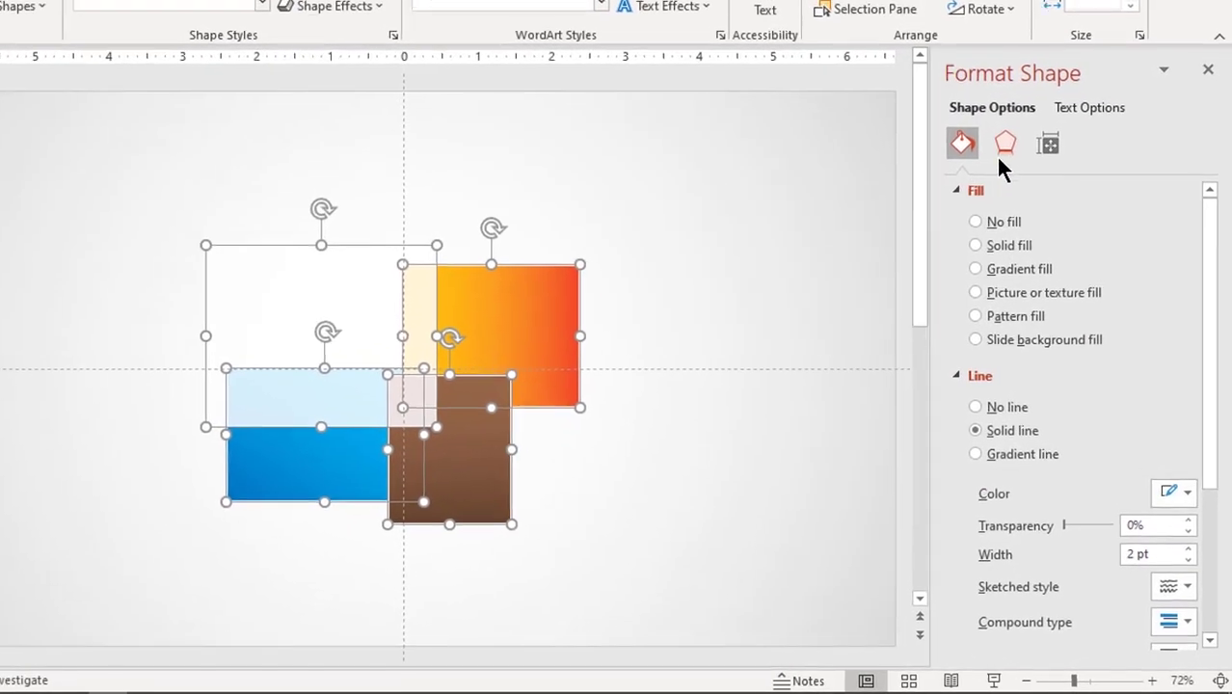
click(1040, 229)
click(1006, 177)
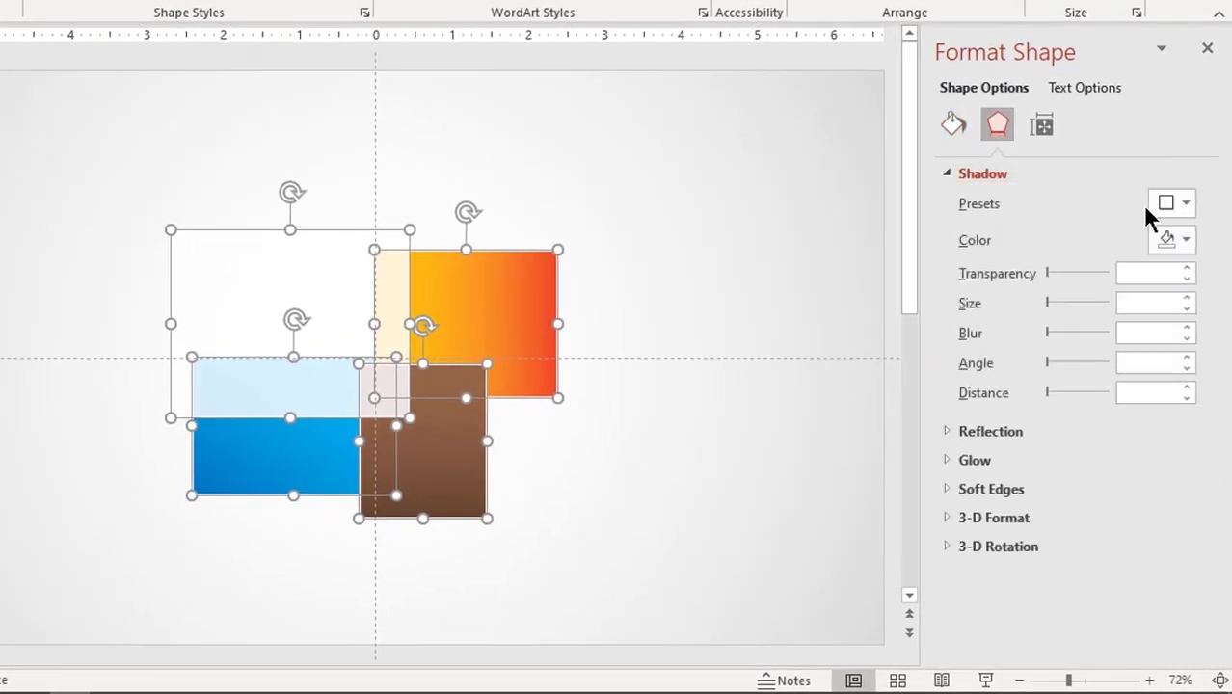
click(1178, 207)
click(1116, 449)
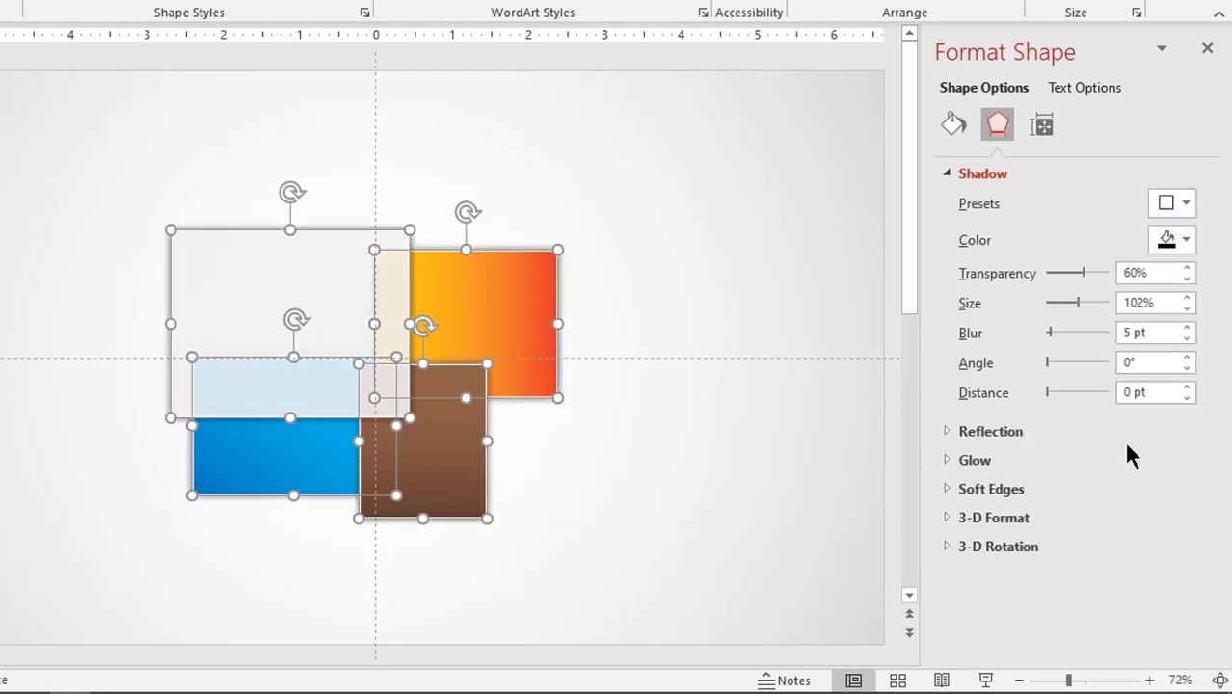
Step: Set the four rectangles' shadow blur to 13 pt and the shadow transparency to 46%
click(1186, 328)
click(1187, 328)
click(1187, 328)
click(1186, 328)
click(1186, 328)
click(1187, 328)
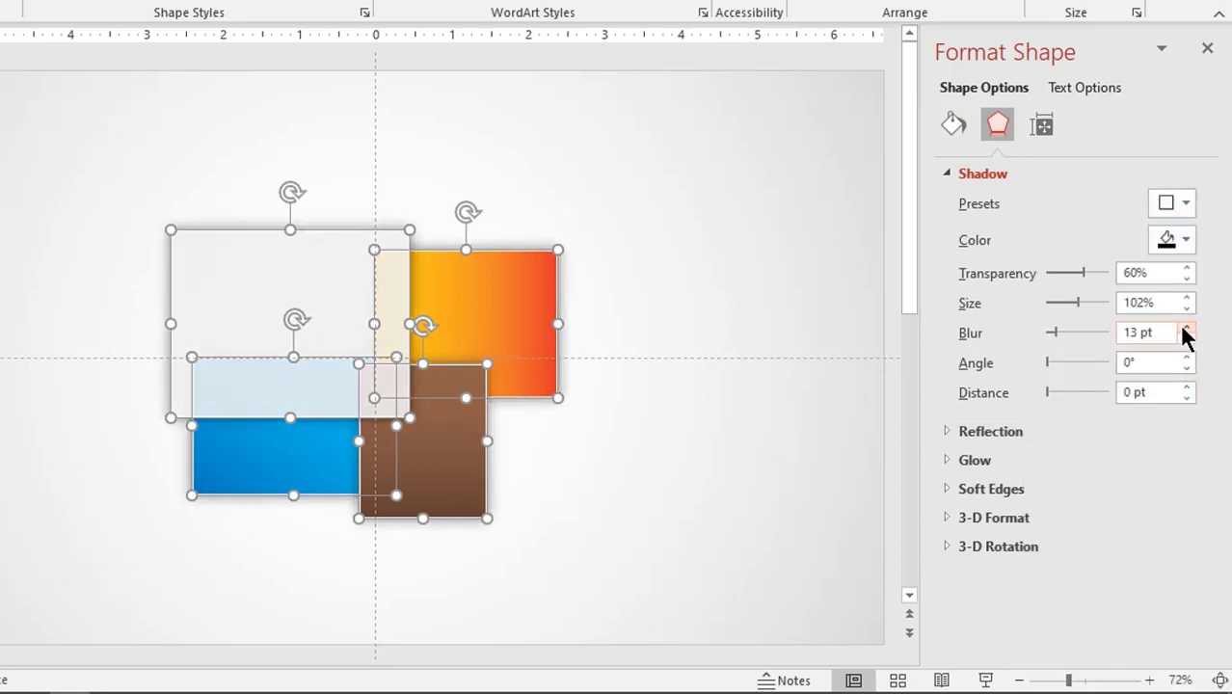
drag(1084, 275, 1076, 277)
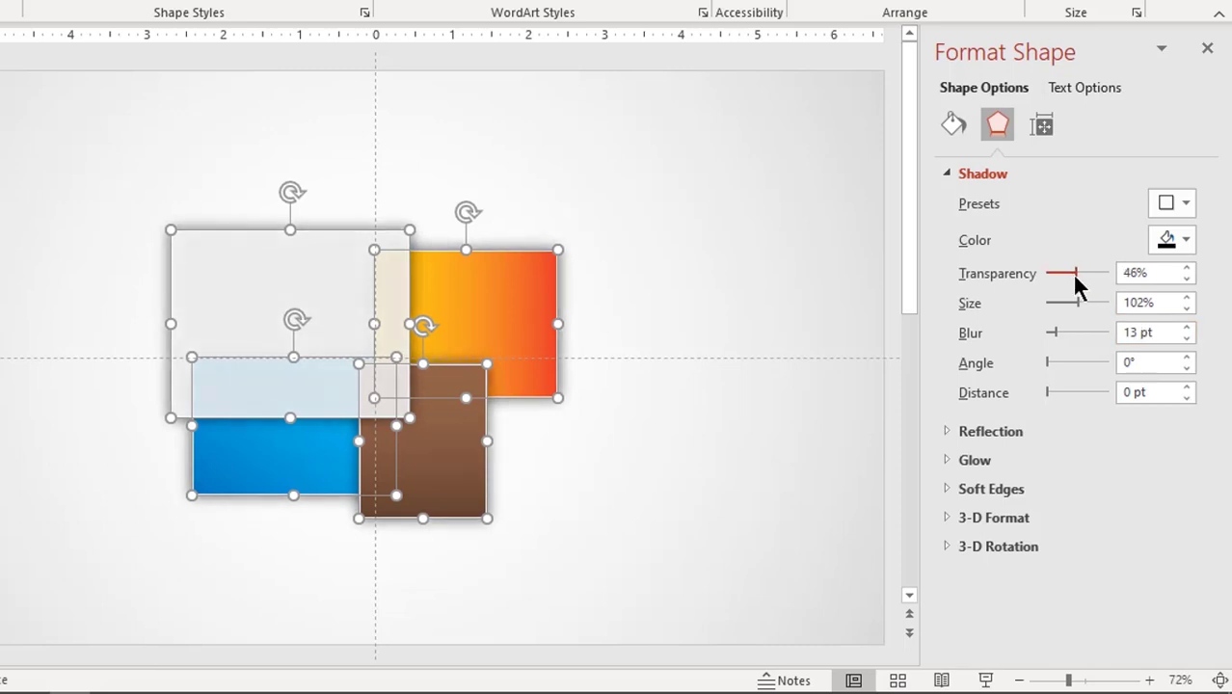
Step: Soften the shadow of all four rectangles further by raising its blur to about 26 pt
click(1187, 328)
click(1186, 328)
click(1187, 327)
click(1187, 328)
click(1187, 327)
click(1186, 328)
click(1186, 328)
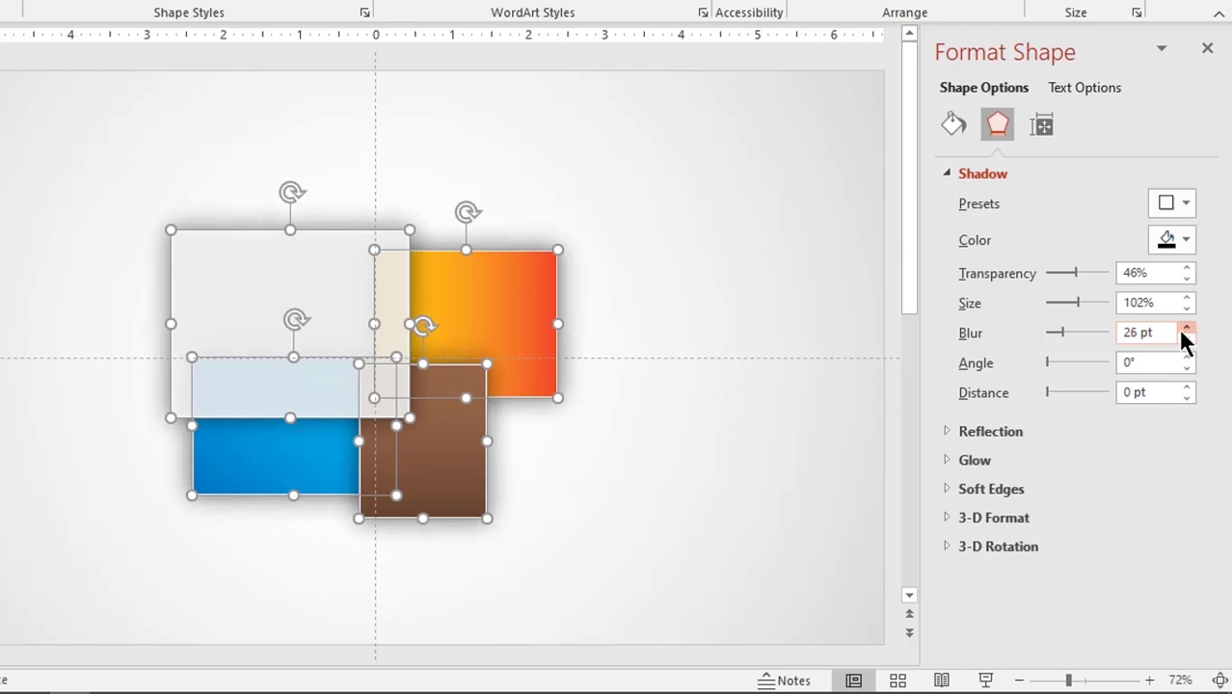
click(1187, 328)
click(720, 443)
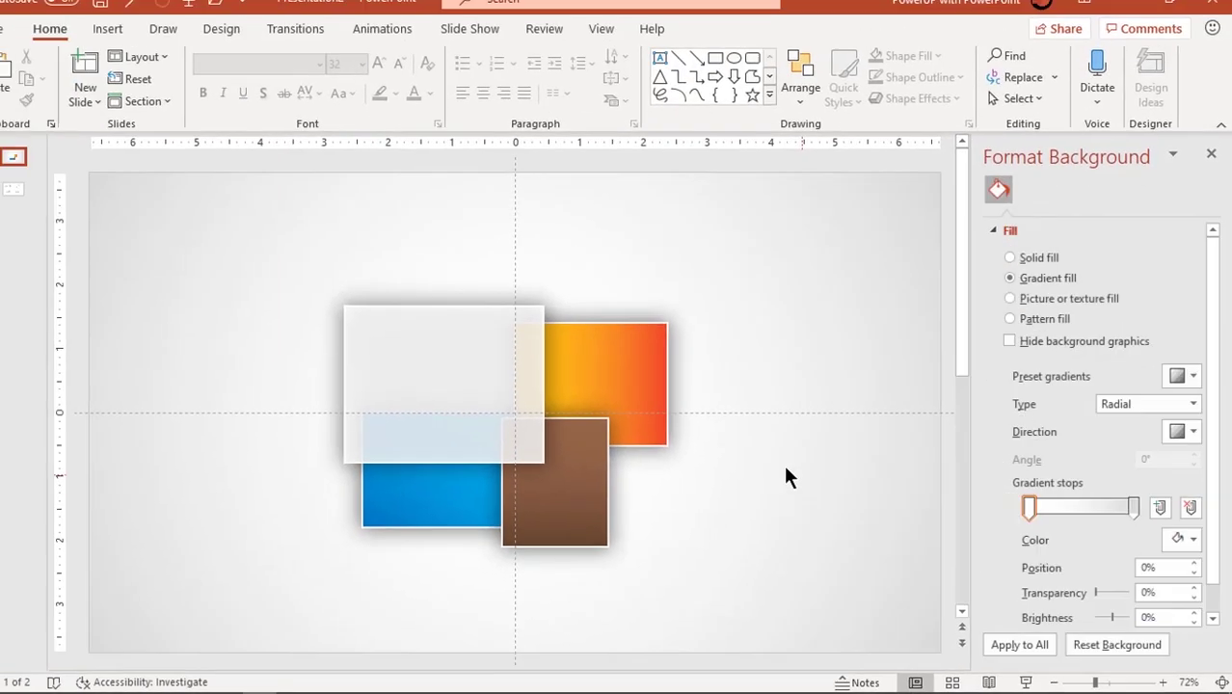
Step: Narrow the orange gradient rectangle slightly by pulling in its right edge
click(643, 400)
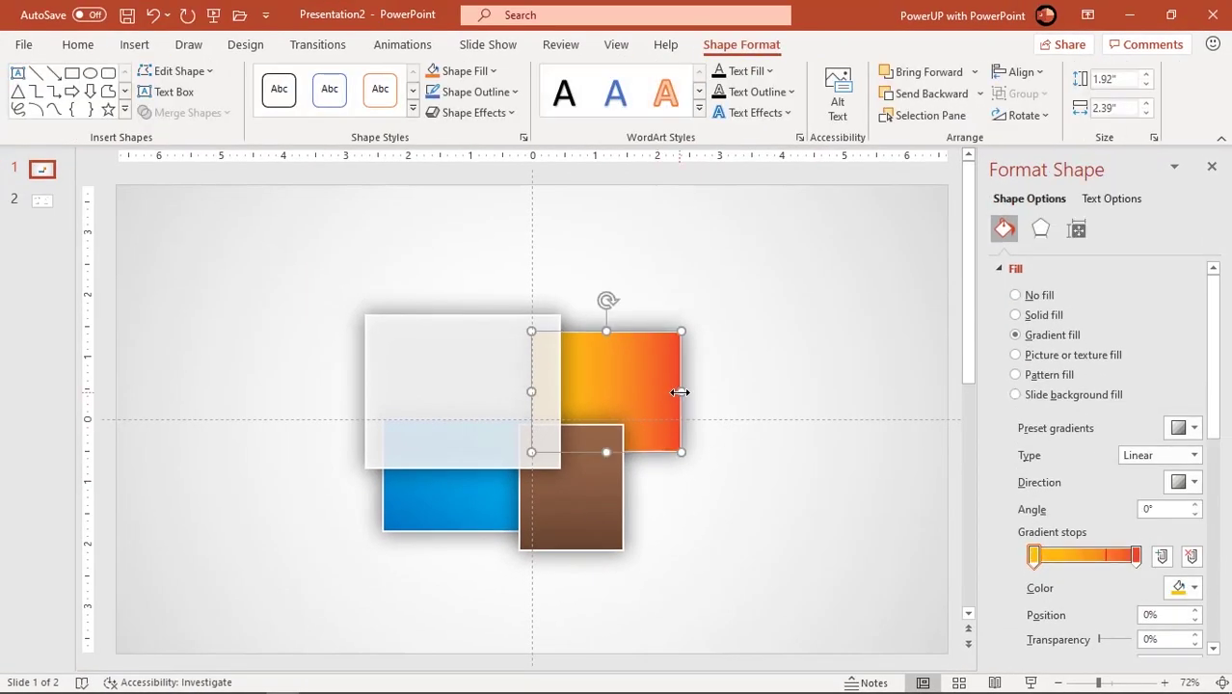
drag(681, 393, 670, 394)
click(754, 410)
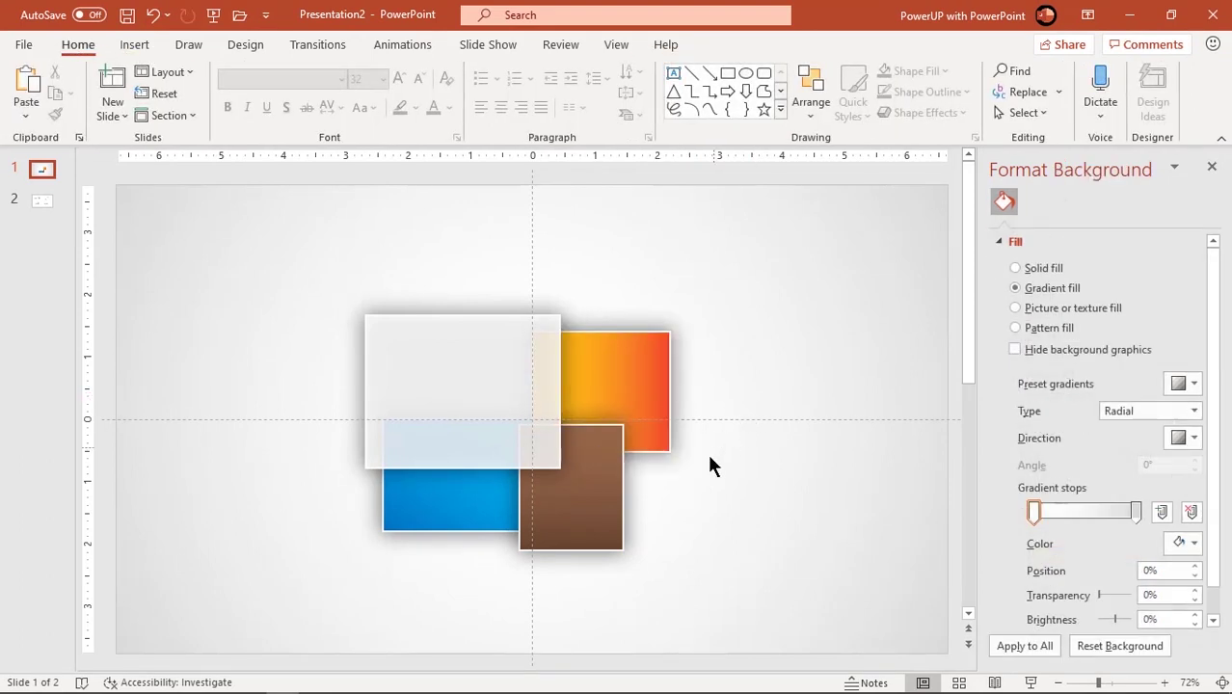
Step: Set the fill transparency of the upper-left white rectangle to 34%
click(483, 407)
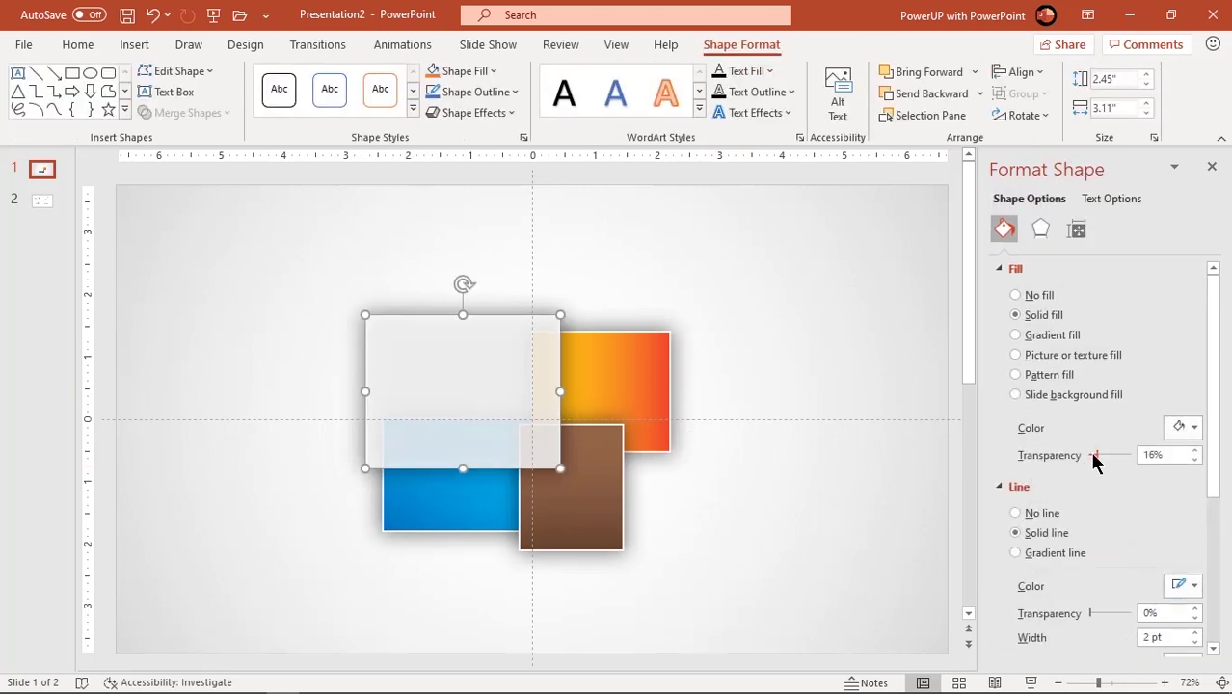
mouse_move(1097, 461)
mouse_down()
mouse_move(1116, 461)
mouse_move(1104, 464)
mouse_up()
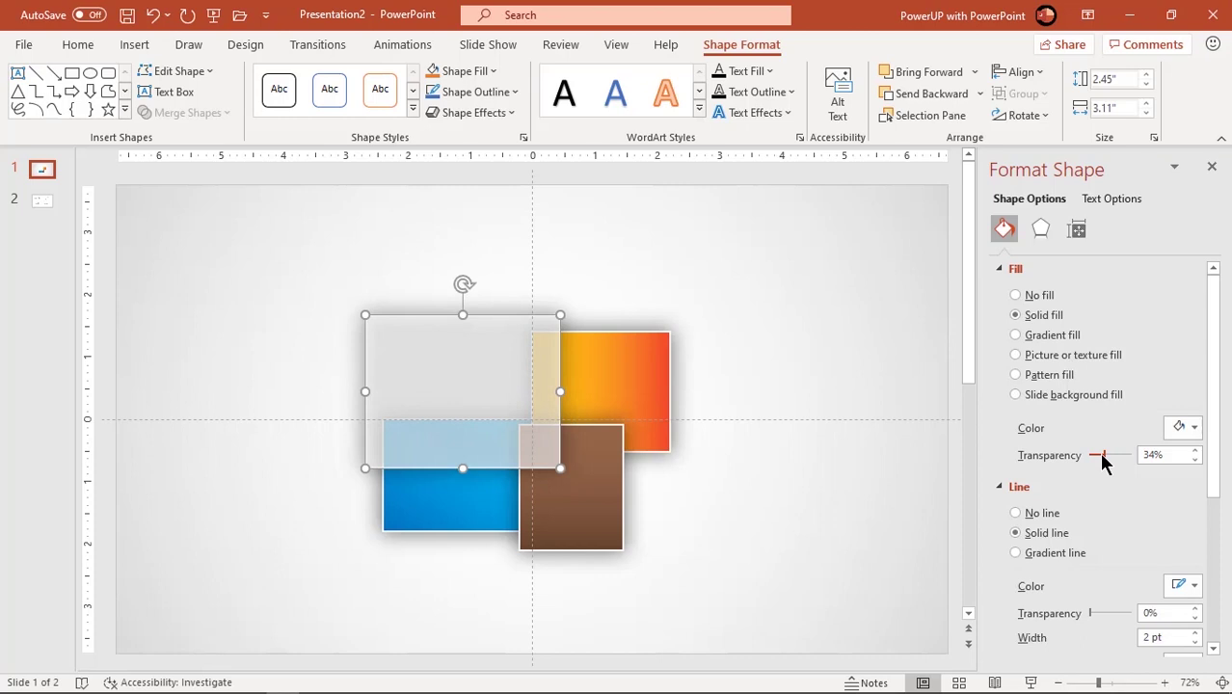